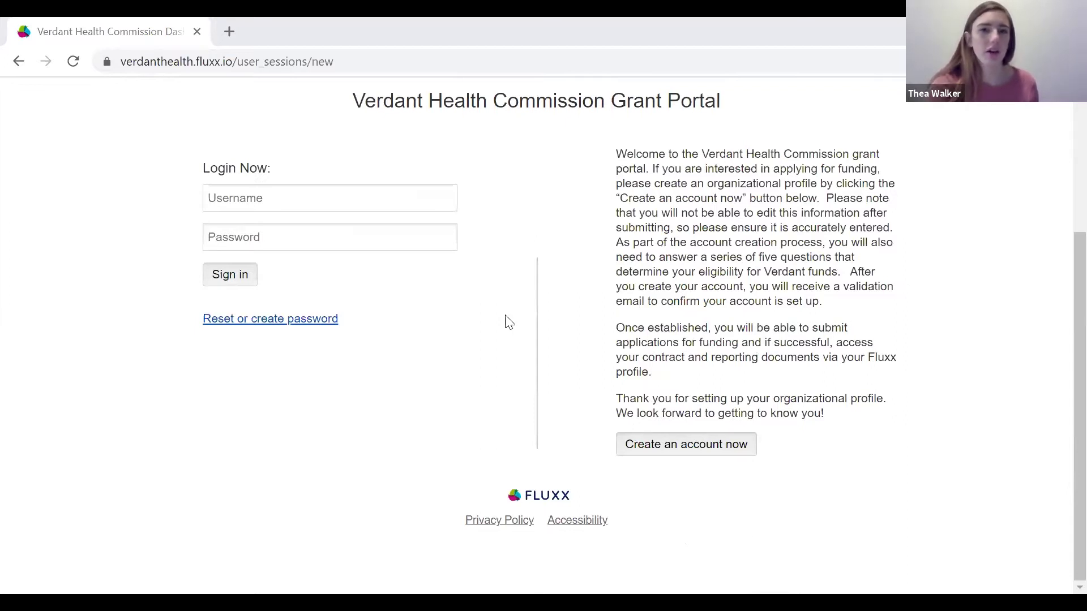
# Log in to the Verdant Health Commission Grant Portal using the organisation's e-mail and account password.
pyautogui.scroll(3, 338, 336)
pyautogui.click(350, 359)
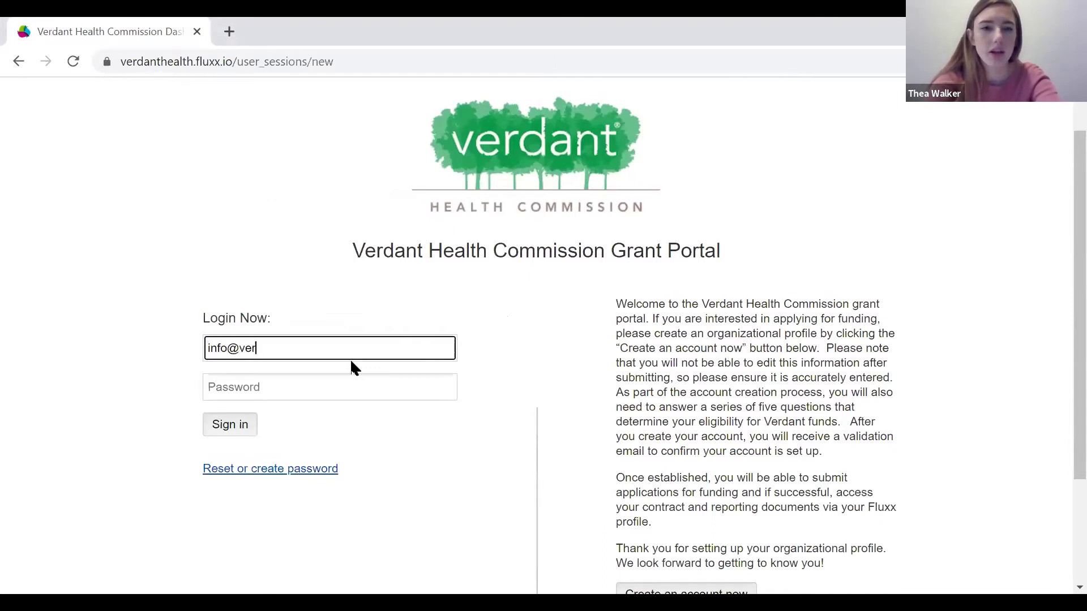
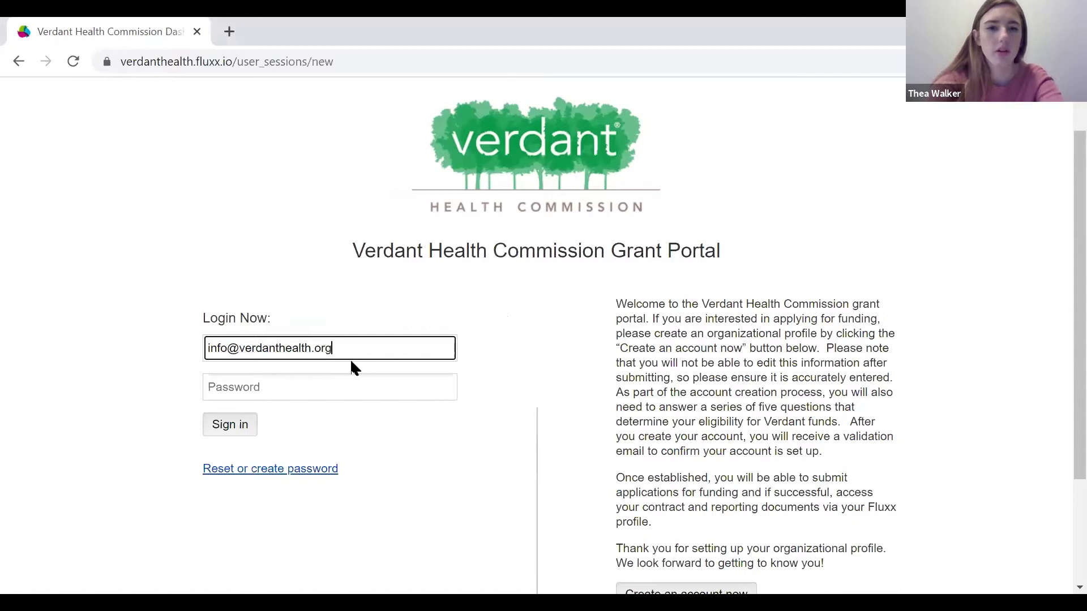
pyautogui.click(326, 385)
pyautogui.write('*')
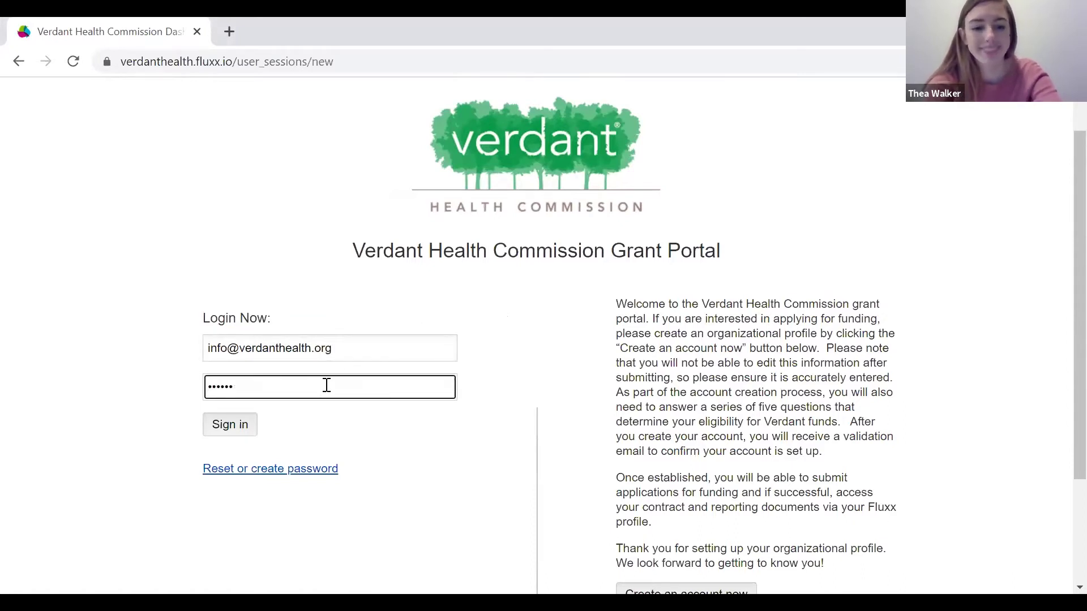
pyautogui.write('*******')
pyautogui.click(213, 430)
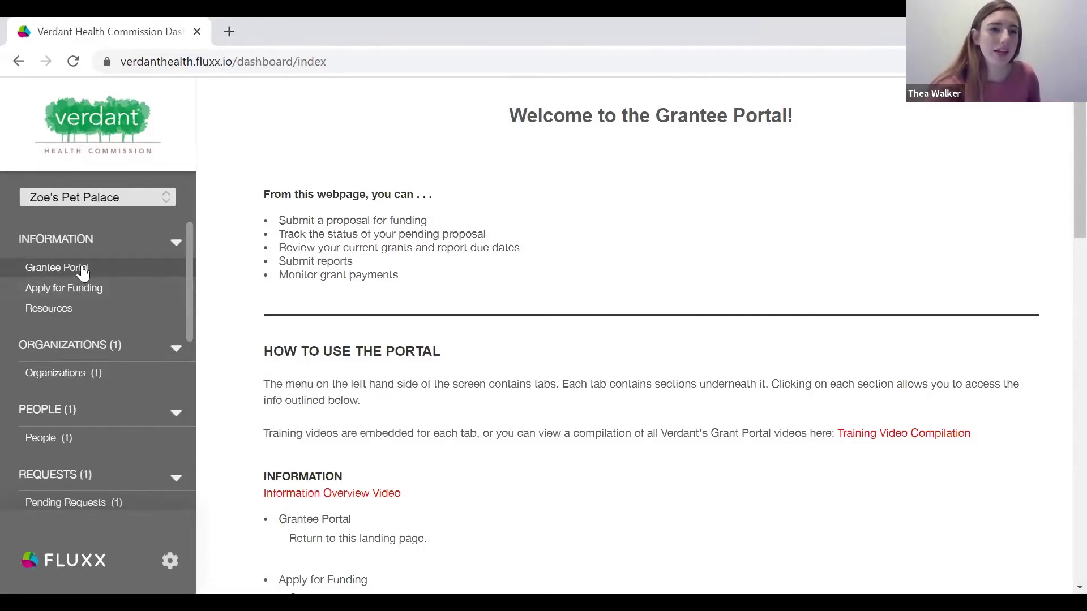
# Go to Apply for Funding under Information in the left sidebar.
pyautogui.click(91, 289)
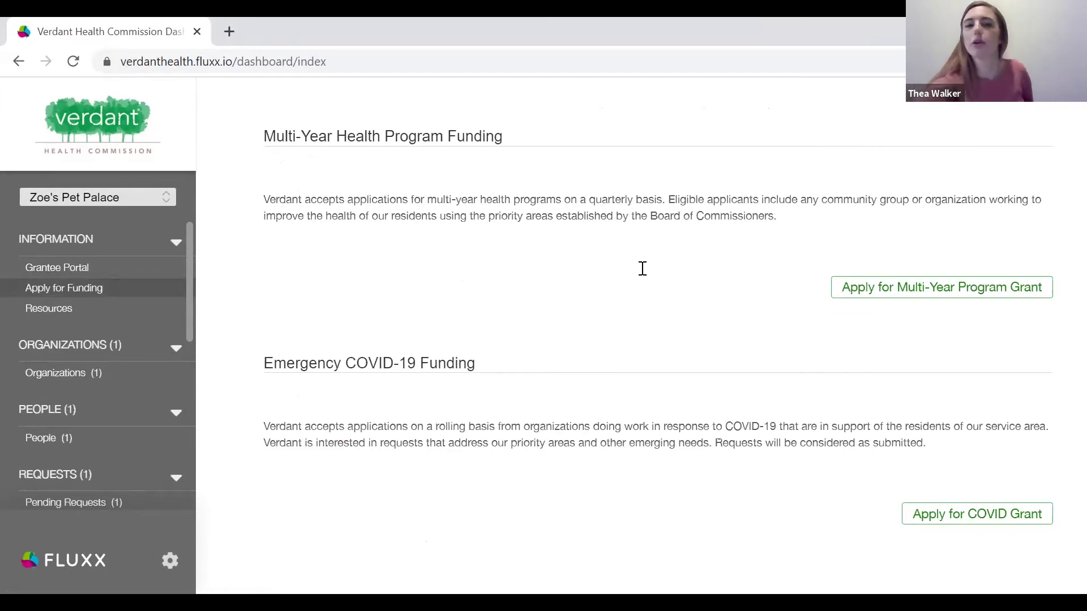
# Start a new Multi-Year Program Grant request for Zoe's Pet Palace.
pyautogui.click(944, 288)
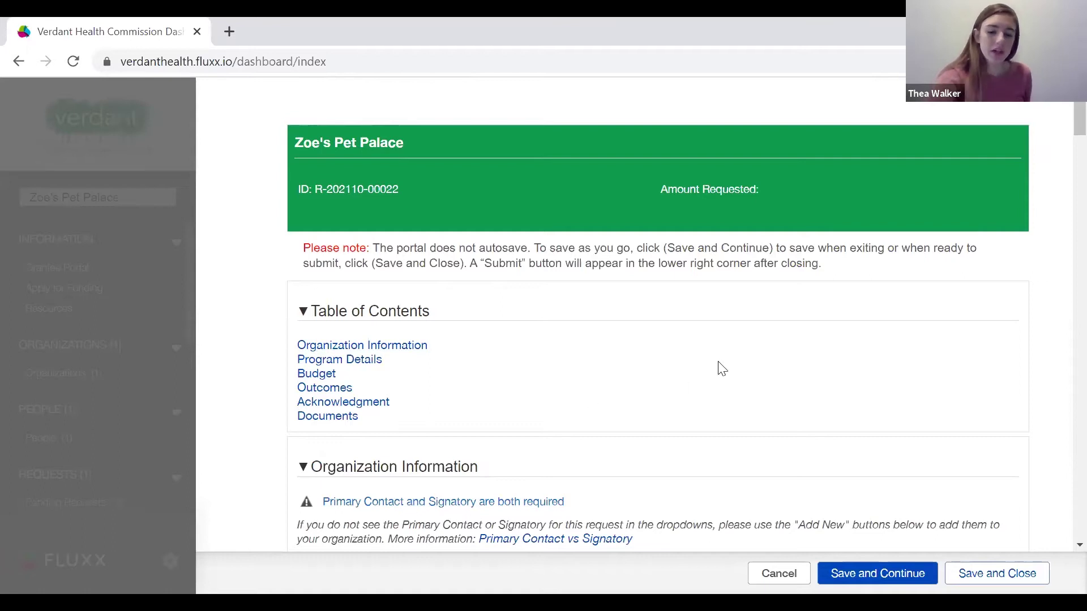
pyautogui.scroll(-1, 720, 369)
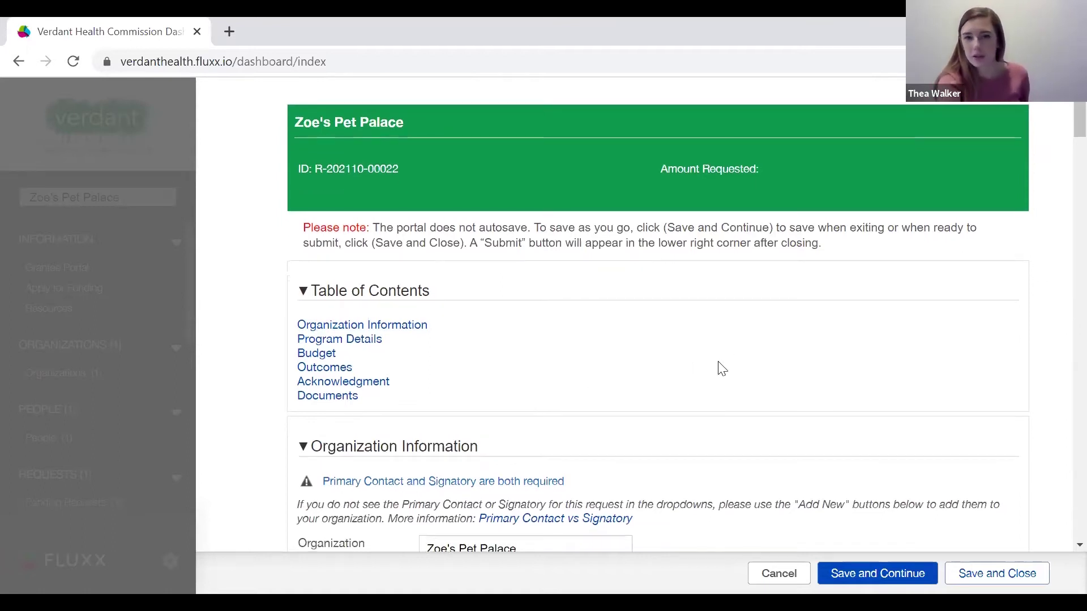
pyautogui.scroll(-1, 720, 369)
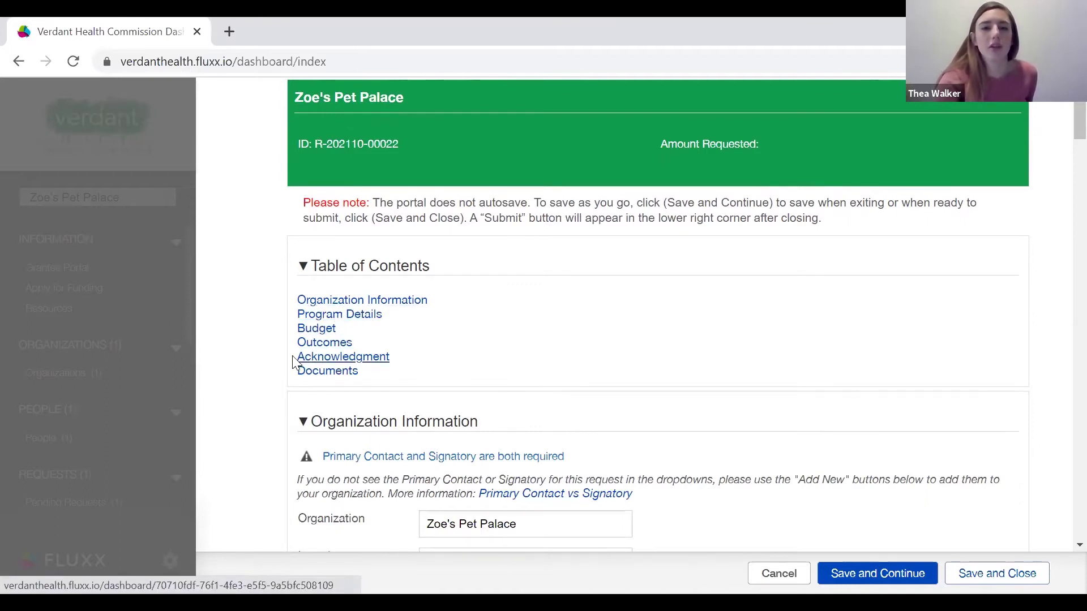
# Jump to the Budget section and scroll through the form sections down to Documents.
pyautogui.click(315, 329)
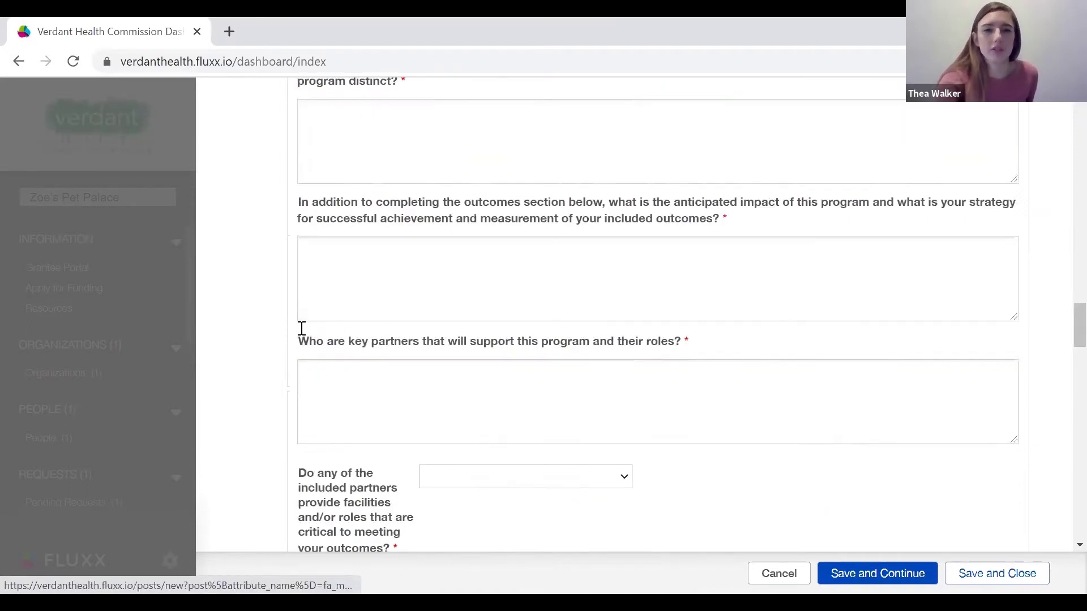
pyautogui.scroll(20, 305, 336)
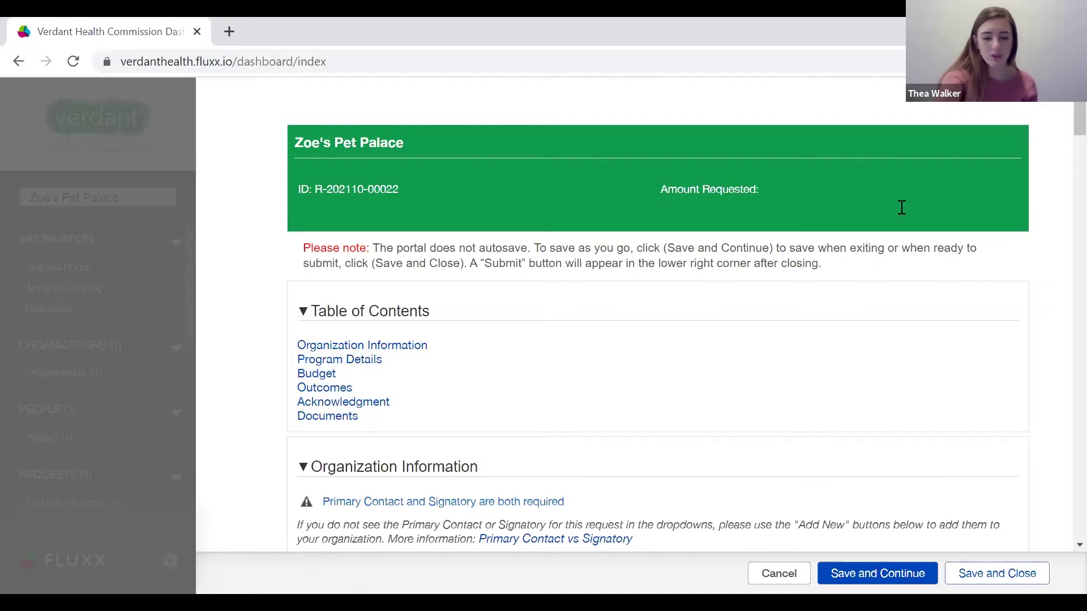
pyautogui.scroll(-7, 447, 470)
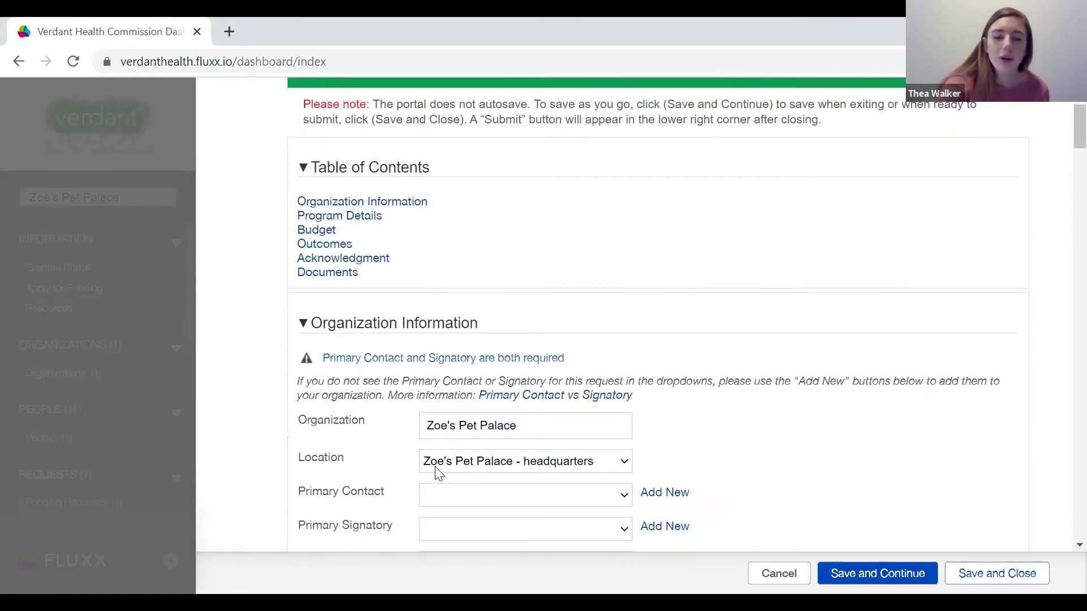
pyautogui.scroll(-5, 500, 456)
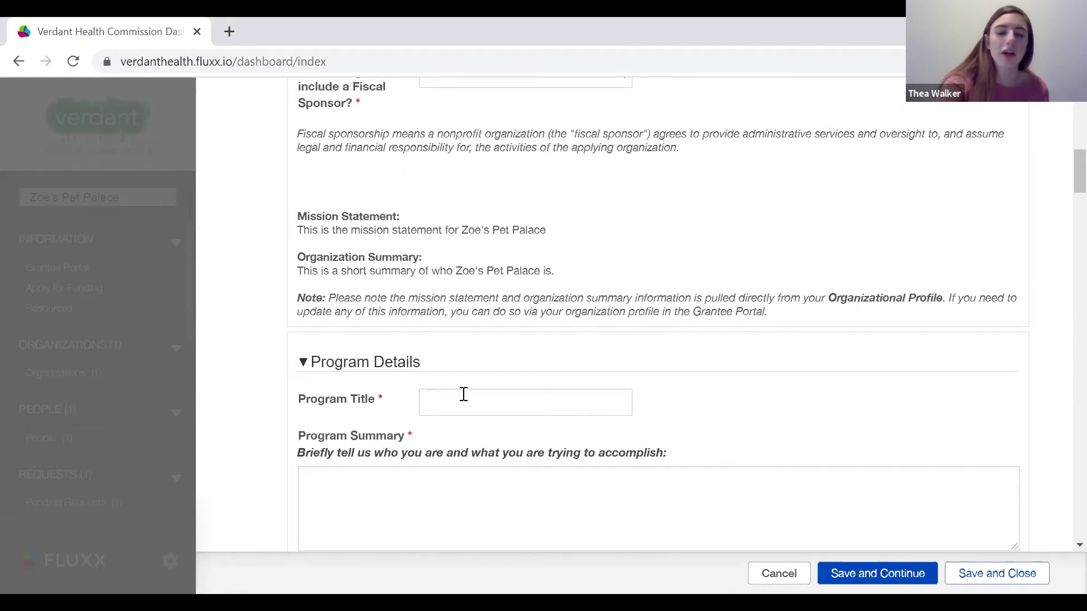
pyautogui.scroll(12, 461, 395)
pyautogui.scroll(-2, 462, 399)
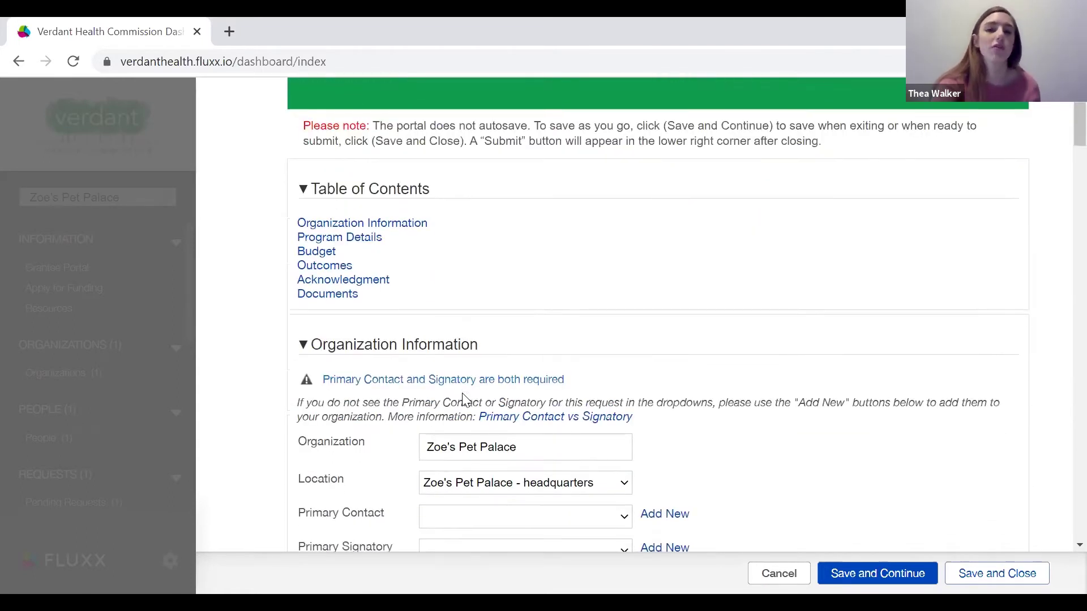
pyautogui.scroll(1, 462, 399)
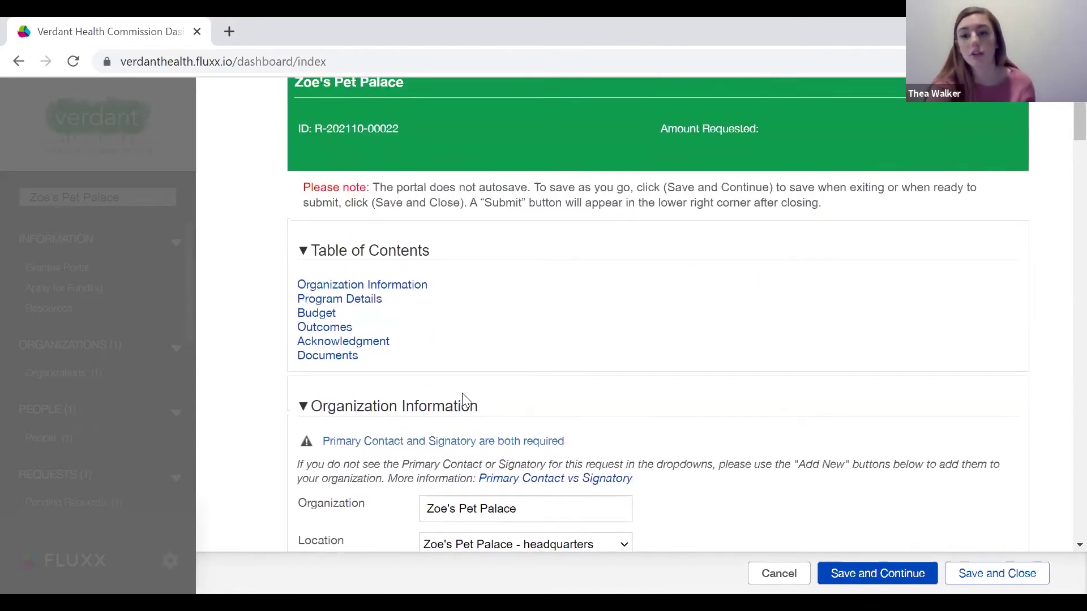
pyautogui.scroll(-2, 462, 397)
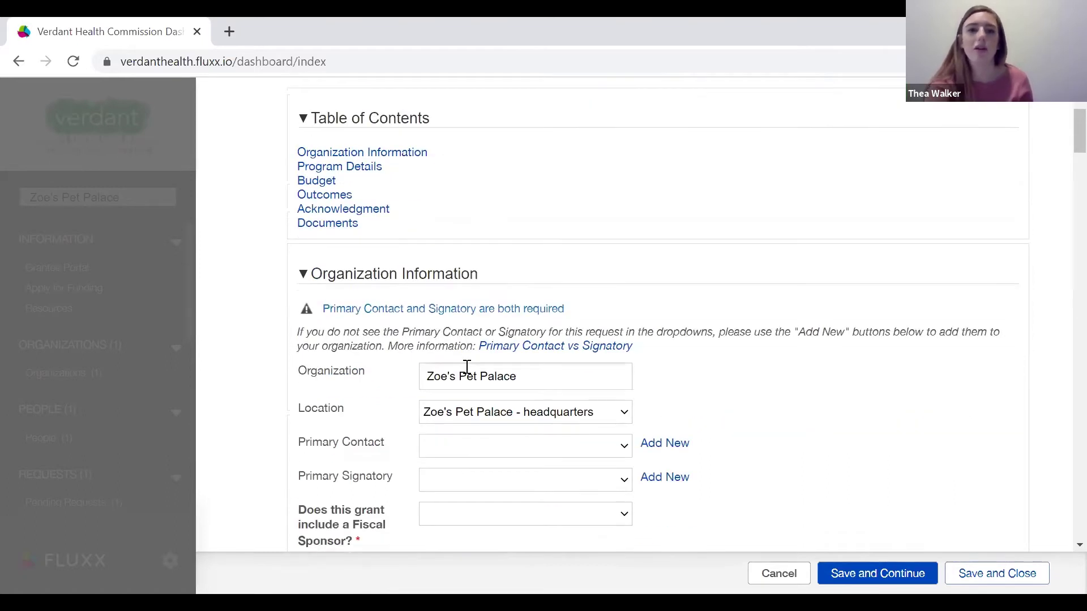
pyautogui.scroll(-3, 466, 367)
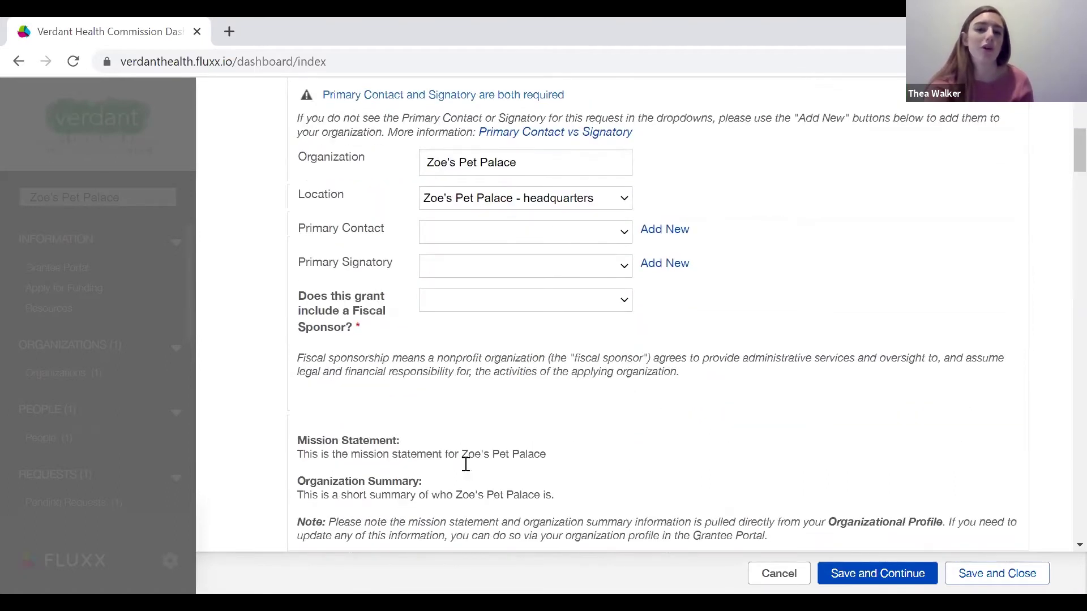
pyautogui.scroll(-3, 466, 464)
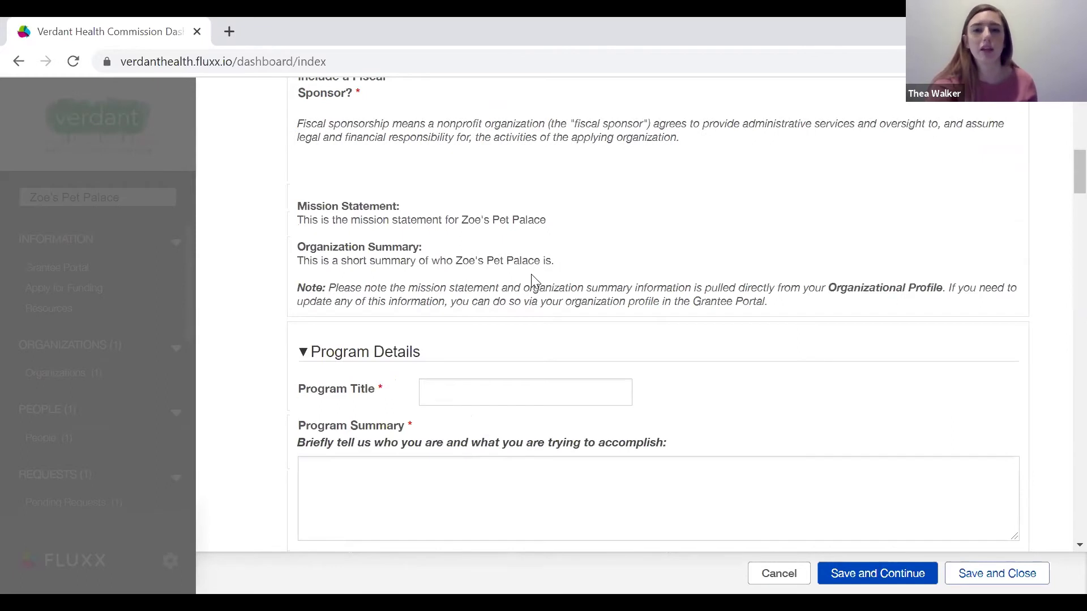
pyautogui.scroll(10, 532, 276)
pyautogui.scroll(-1, 537, 277)
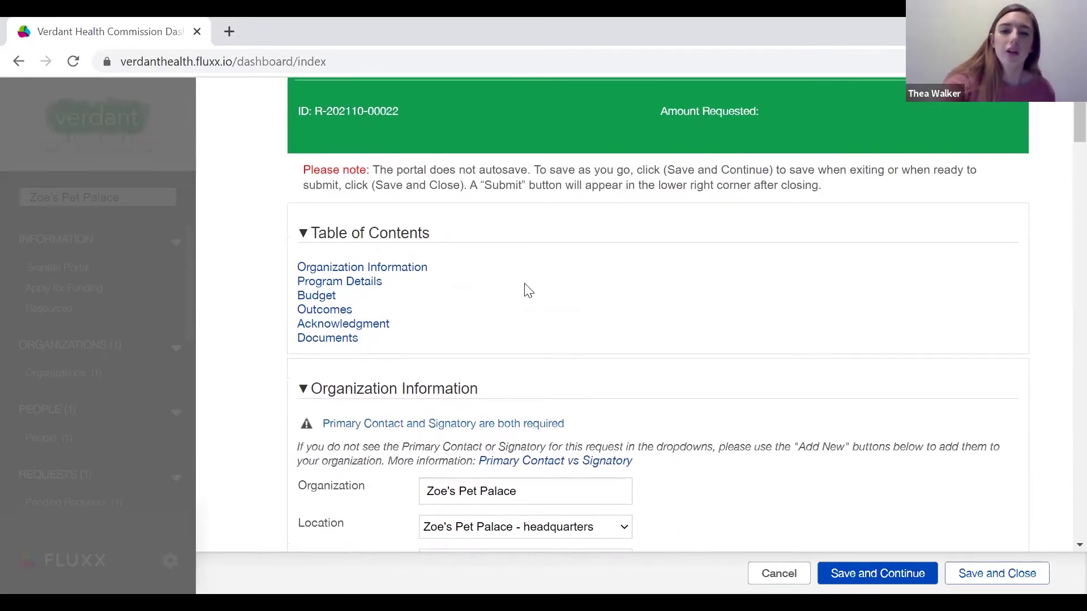
pyautogui.scroll(-2, 524, 286)
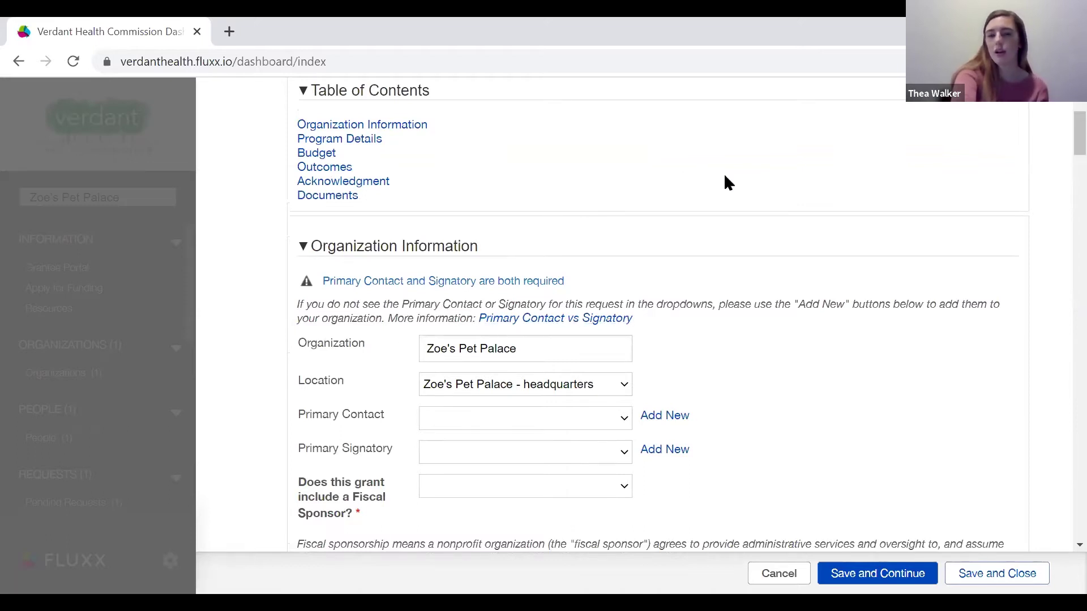
pyautogui.scroll(-1, 724, 176)
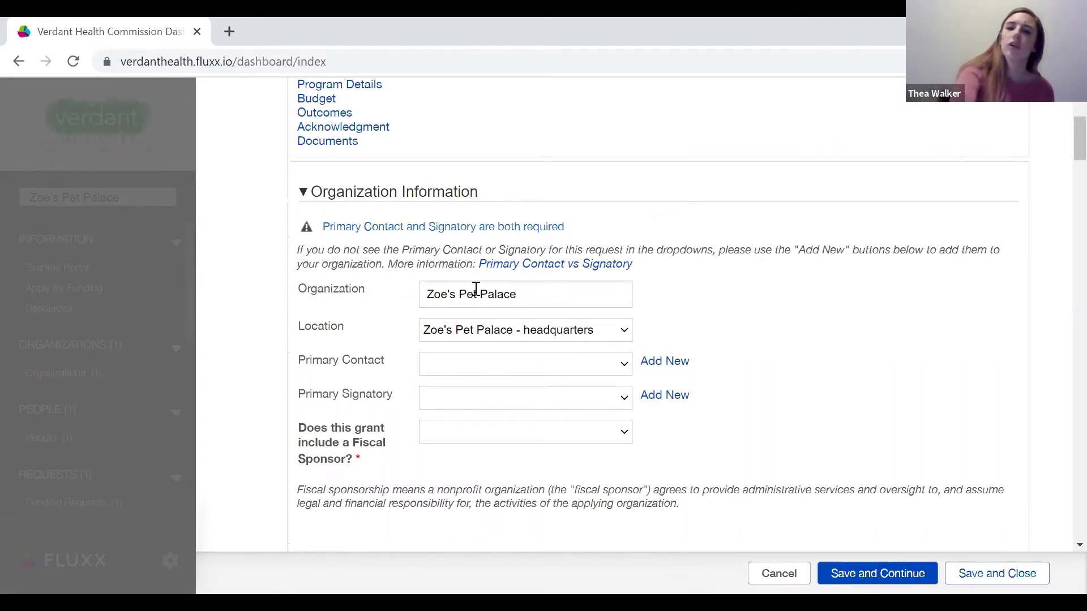
# Open the Primary Contact vs Signatory PDF guide and read its page 2.
pyautogui.click(506, 265)
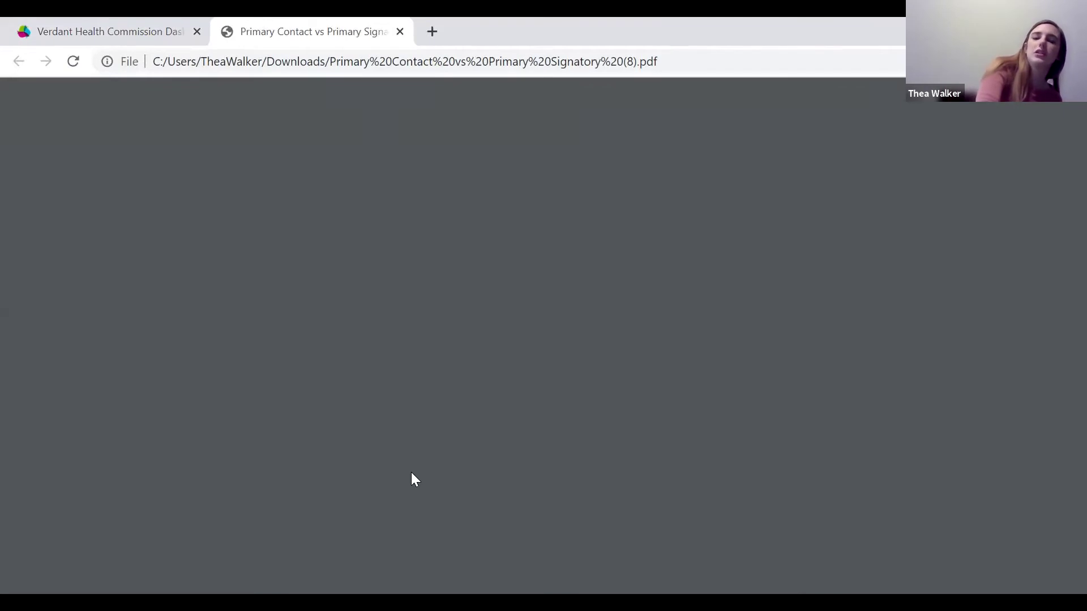
pyautogui.scroll(-5, 411, 480)
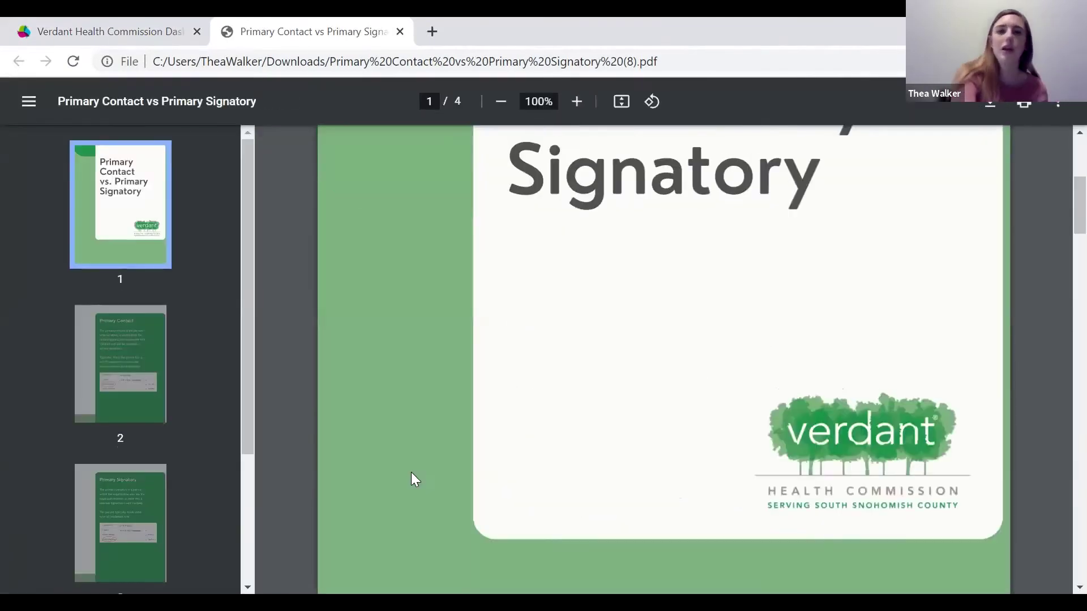
pyautogui.scroll(-7, 411, 472)
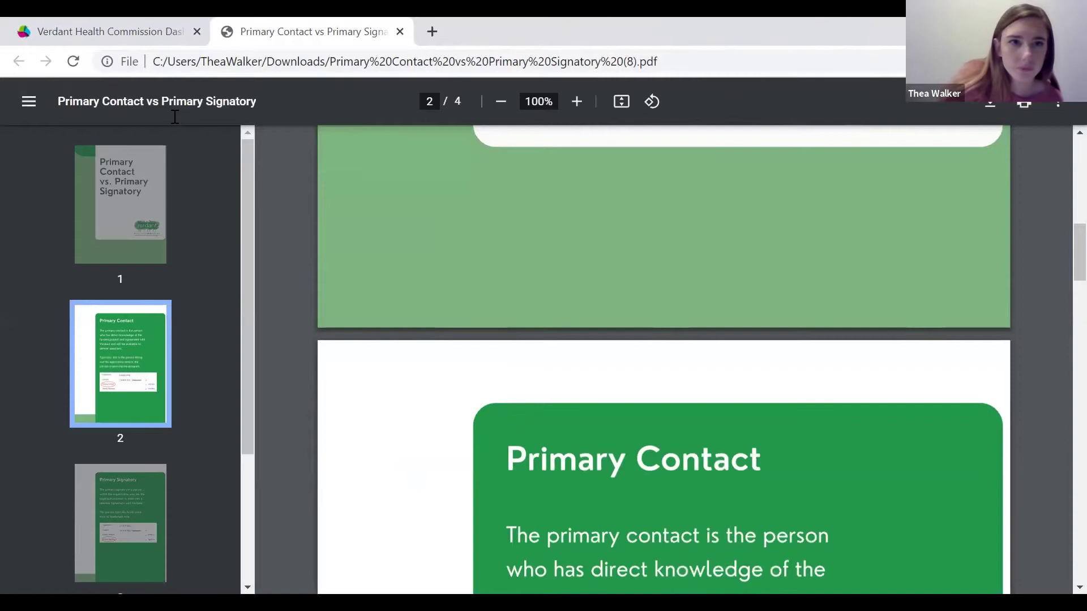
pyautogui.scroll(-3, 93, 475)
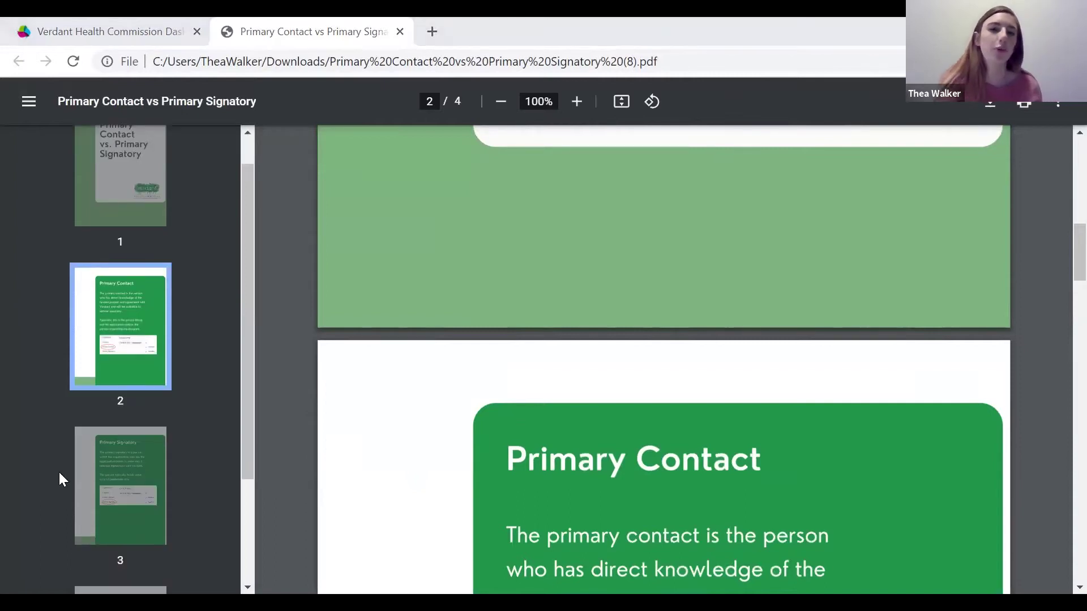
# Back on the request form, Save and Continue, then Save and Close as a Draft.
pyautogui.click(148, 24)
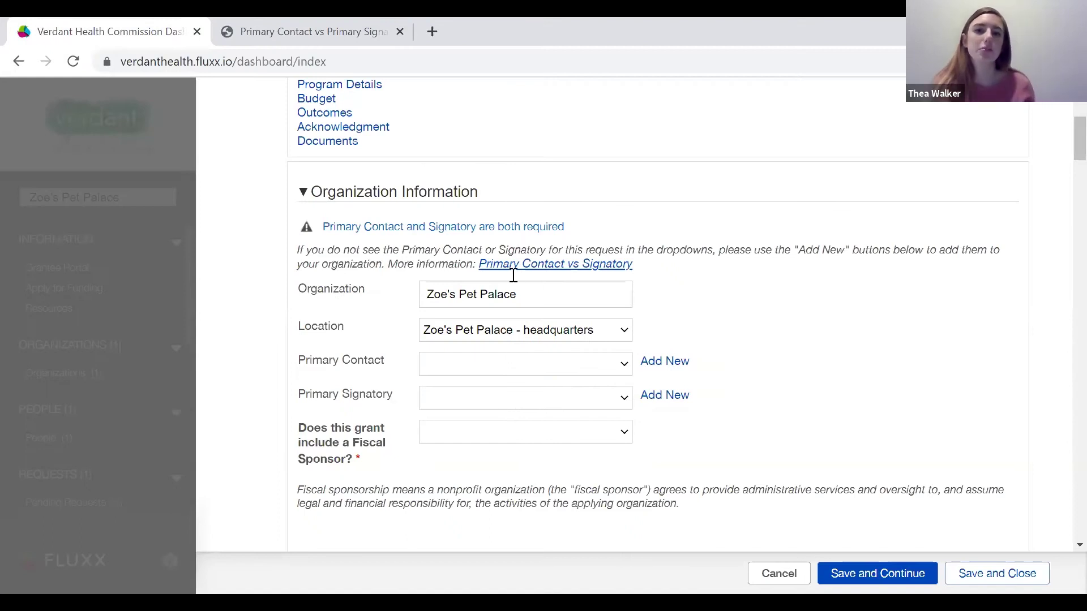
pyautogui.scroll(2, 406, 329)
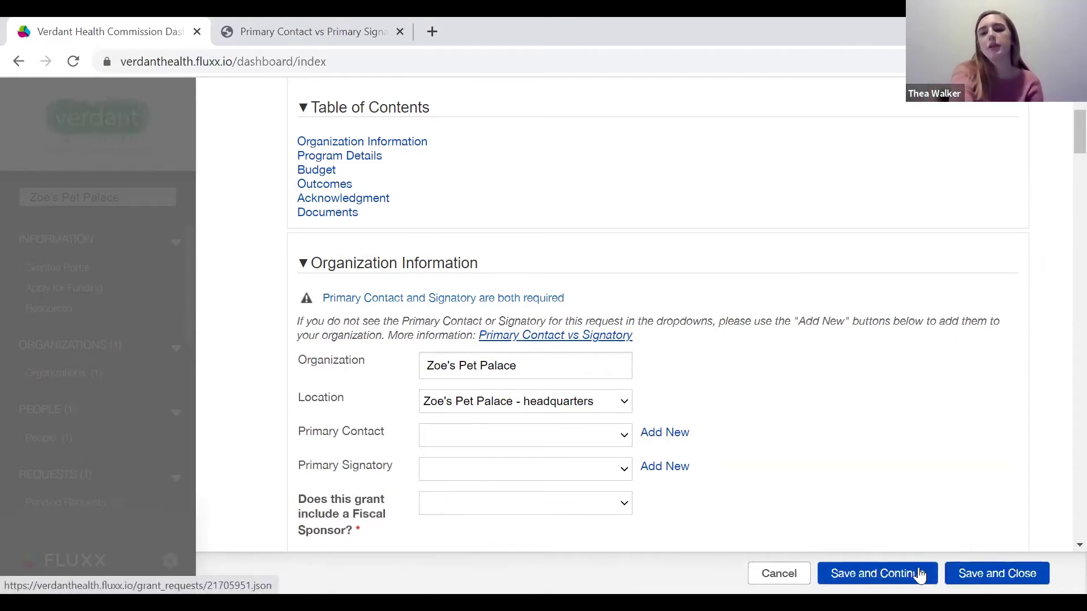
pyautogui.click(1000, 575)
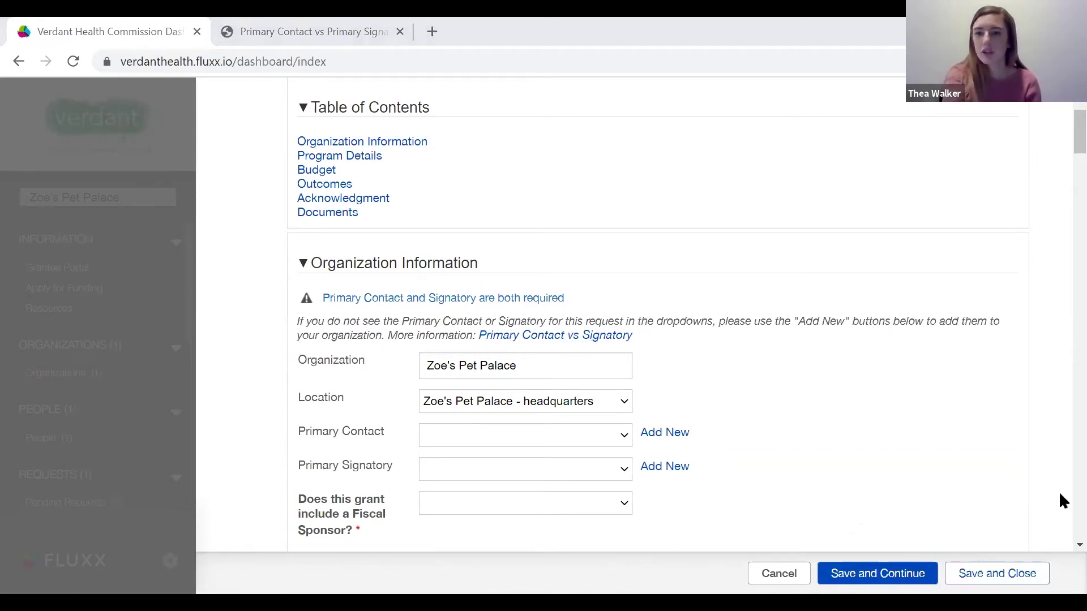
pyautogui.click(996, 575)
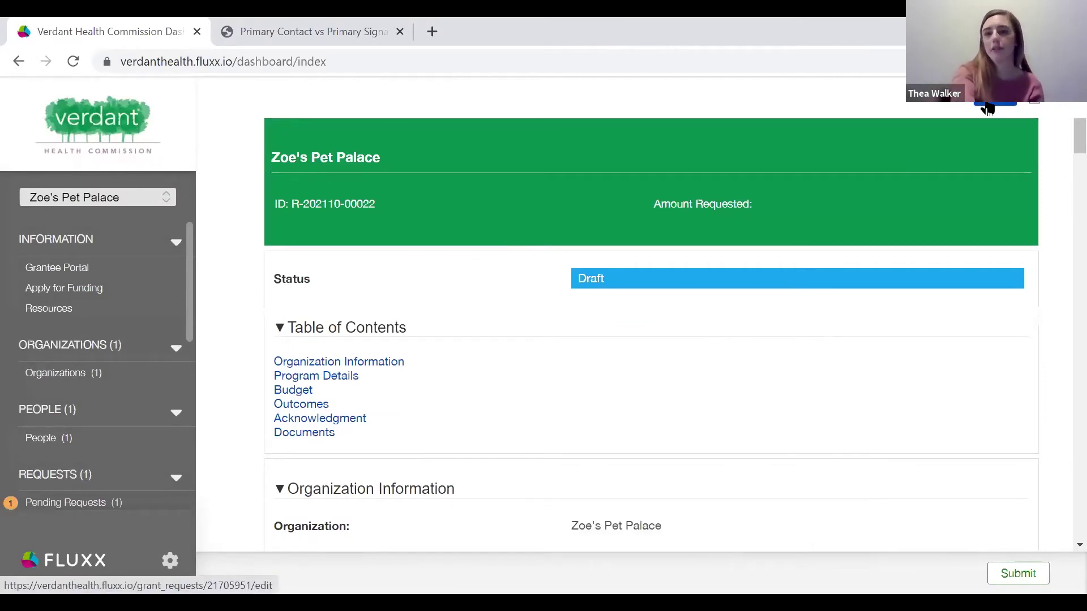
pyautogui.click(988, 108)
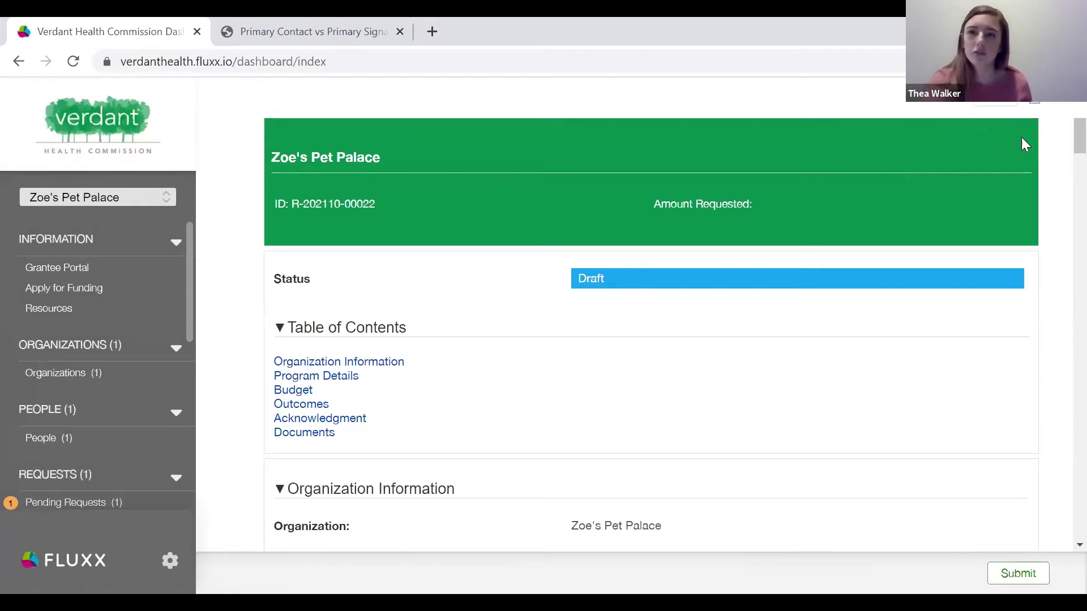
pyautogui.click(1005, 104)
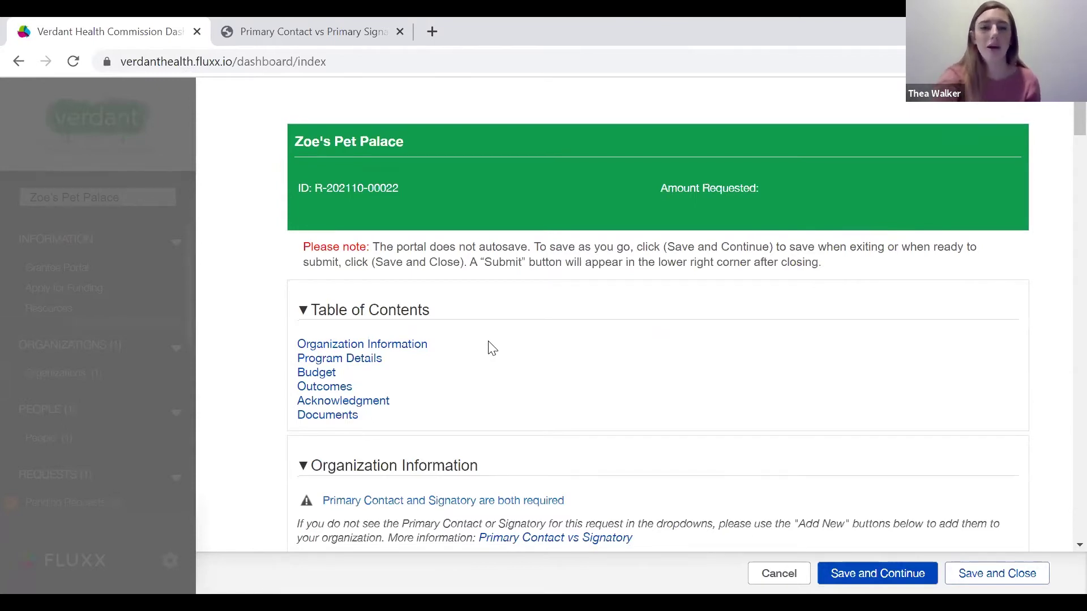
pyautogui.scroll(-2, 492, 349)
pyautogui.scroll(-2, 490, 348)
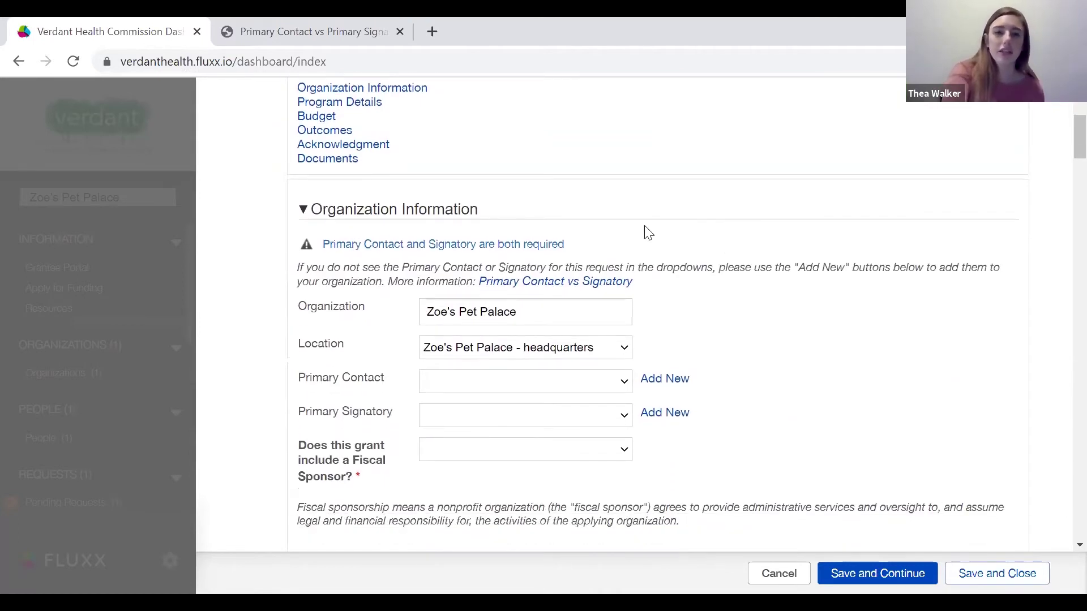
pyautogui.scroll(-1, 649, 232)
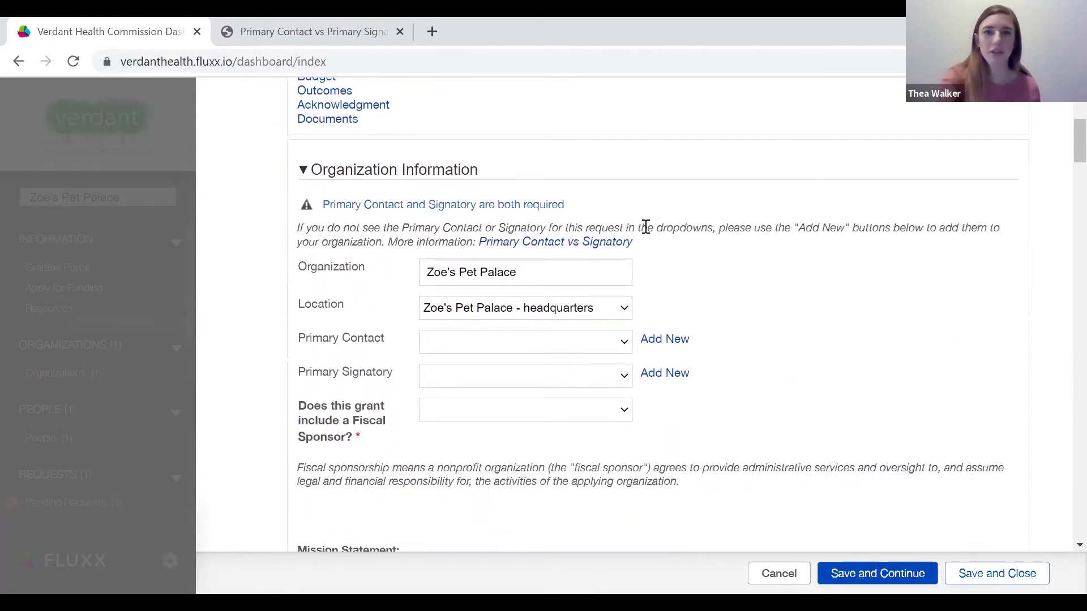
pyautogui.scroll(-1, 545, 312)
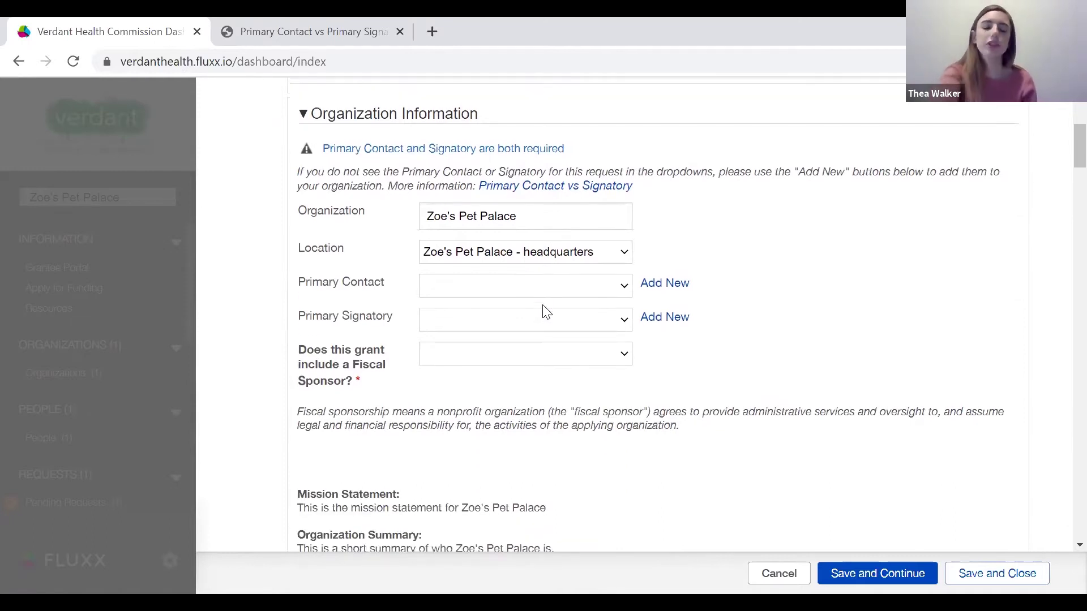
pyautogui.scroll(-1, 544, 309)
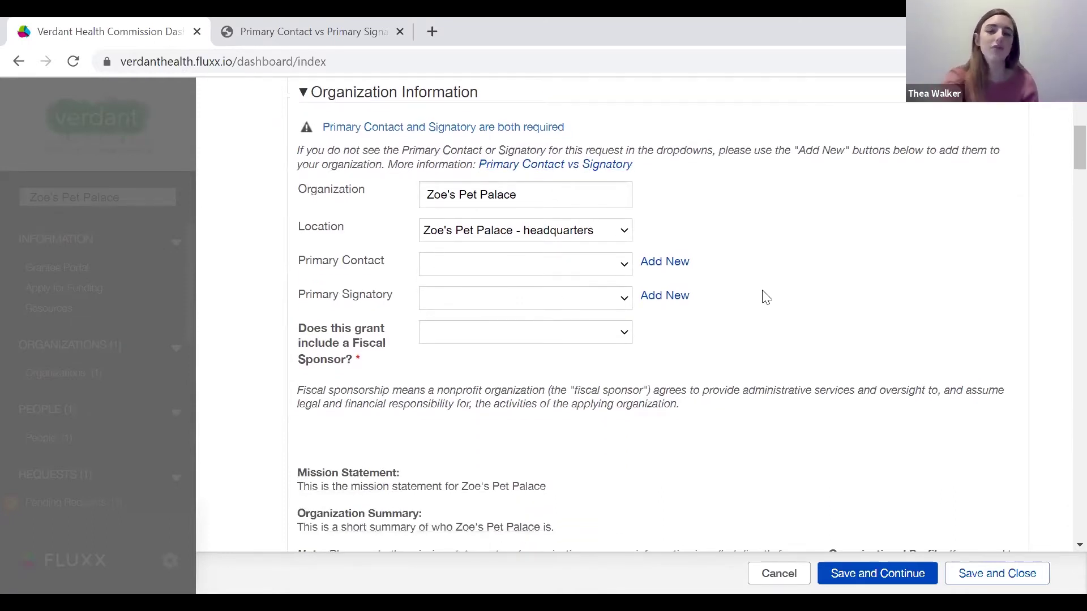
pyautogui.scroll(-1, 767, 288)
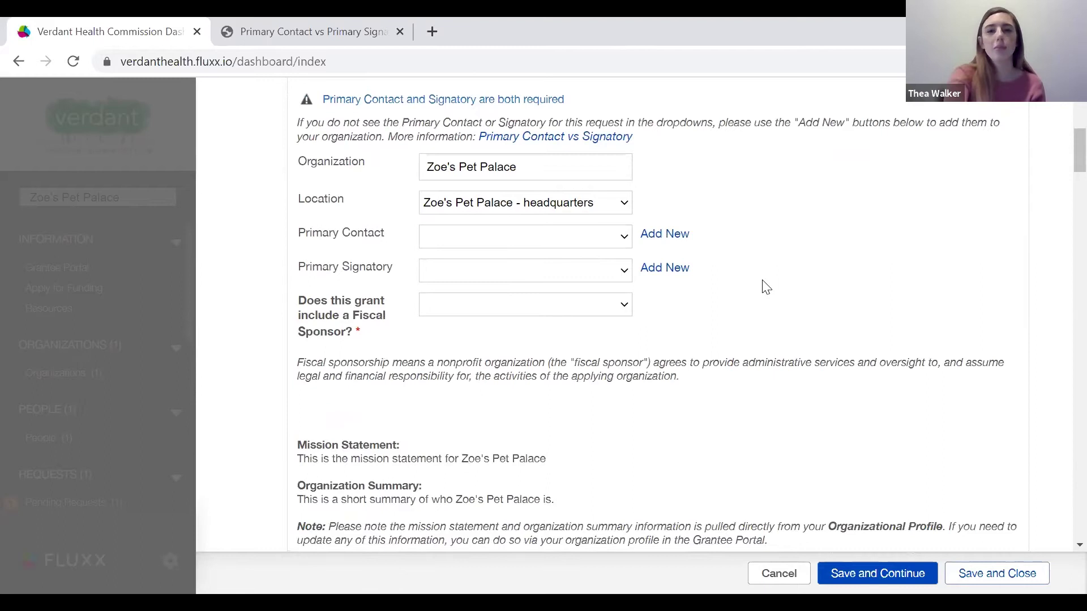
pyautogui.scroll(1, 766, 287)
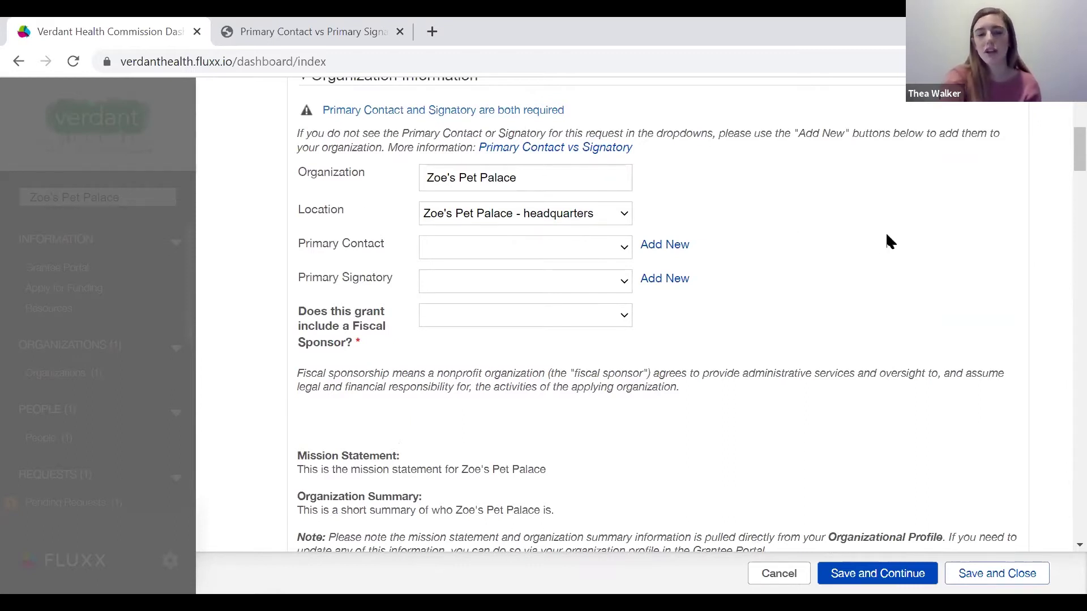
pyautogui.scroll(-1, 886, 242)
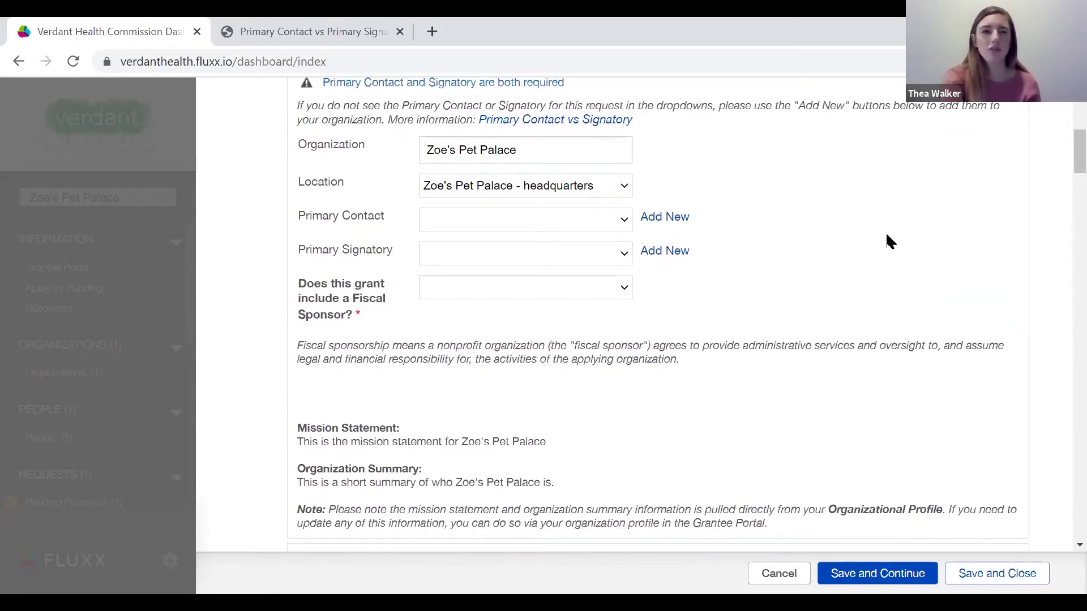
pyautogui.scroll(-2, 796, 301)
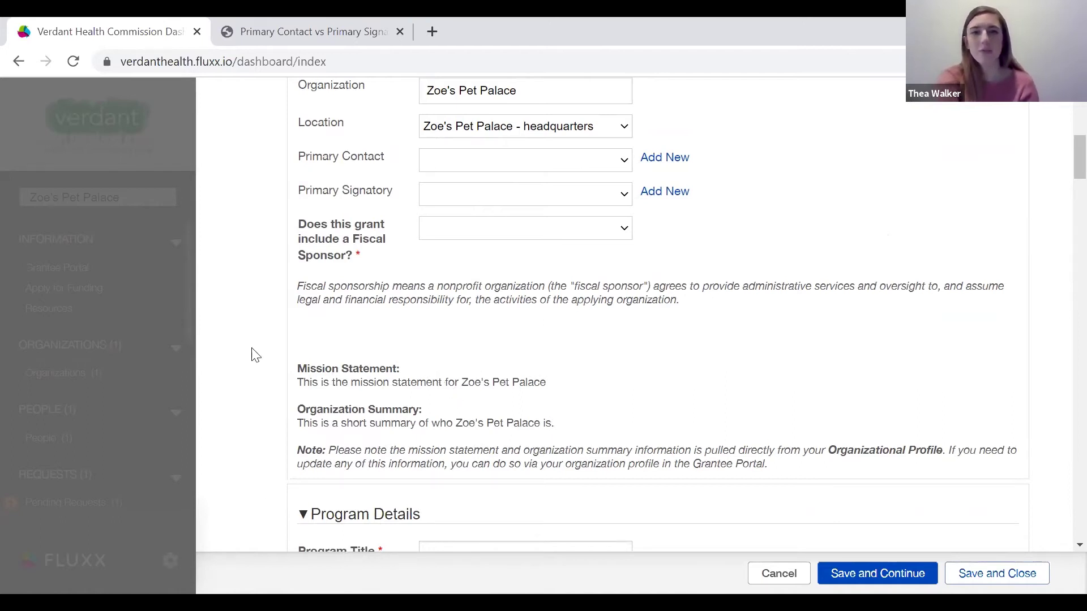
pyautogui.scroll(2, 443, 353)
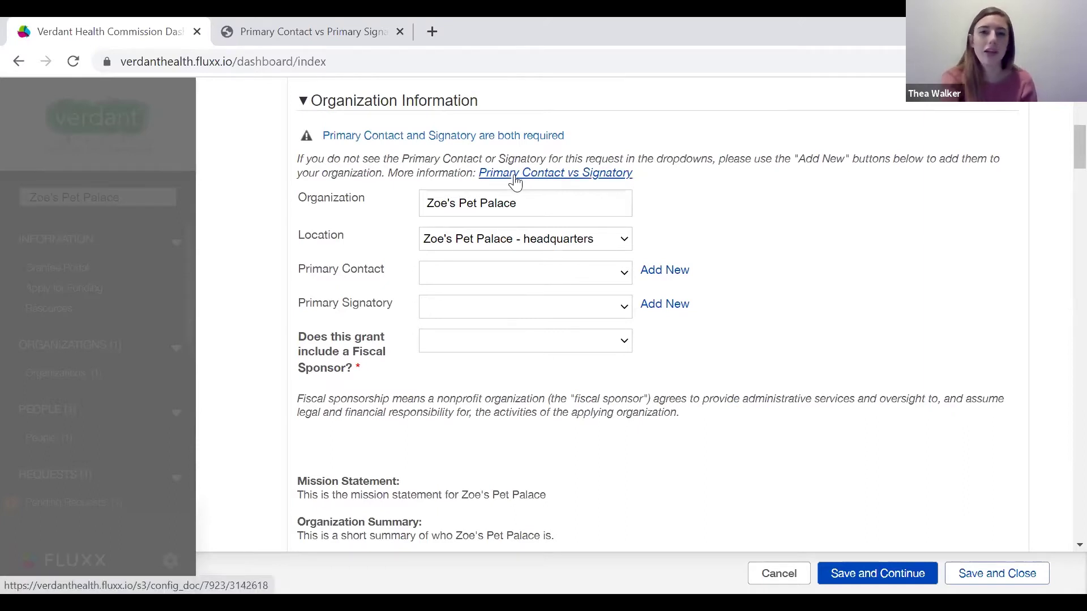
# Choose an existing person as Primary Contact and start adding a new Primary Signatory.
pyautogui.click(627, 274)
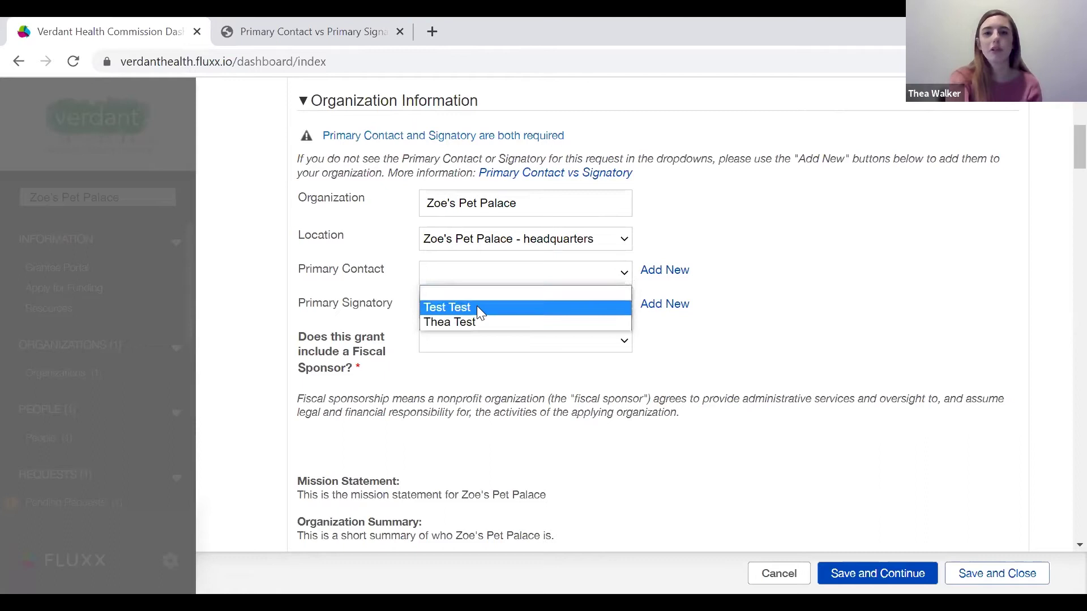
pyautogui.click(460, 326)
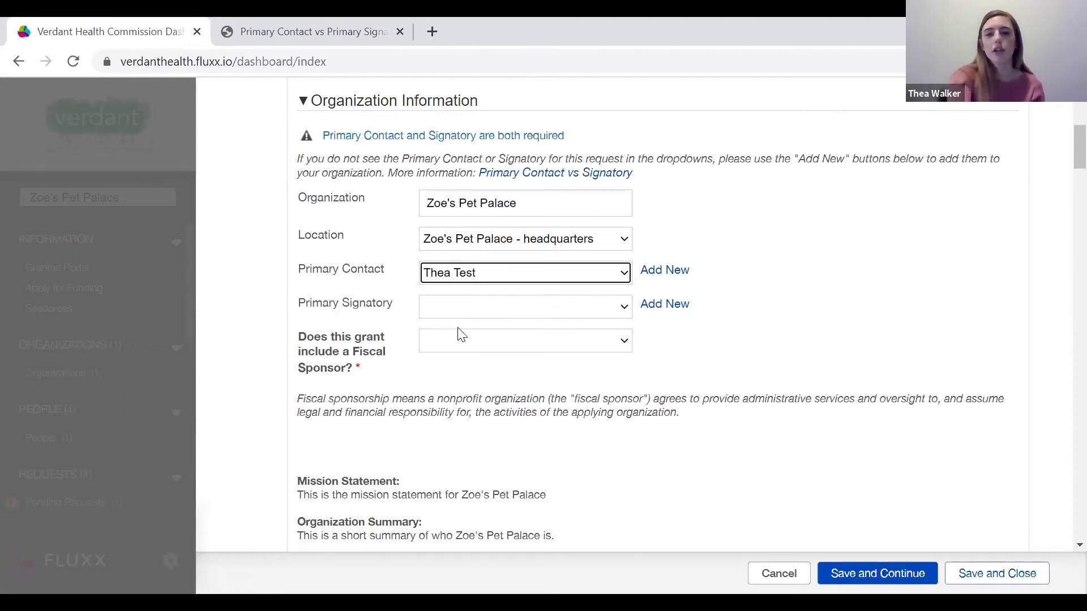
pyautogui.click(660, 305)
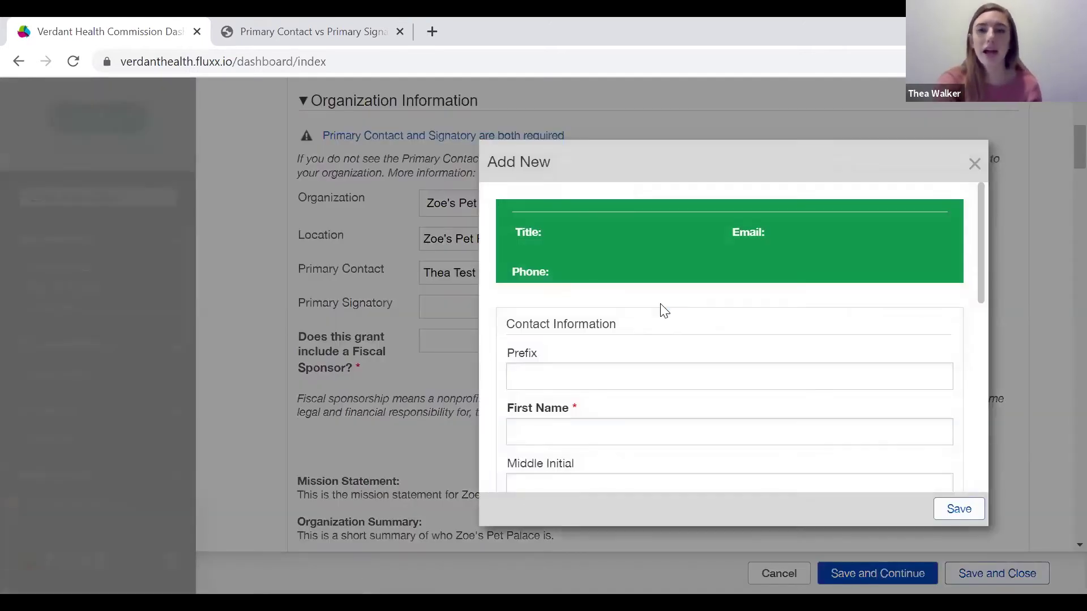
pyautogui.scroll(-2, 646, 332)
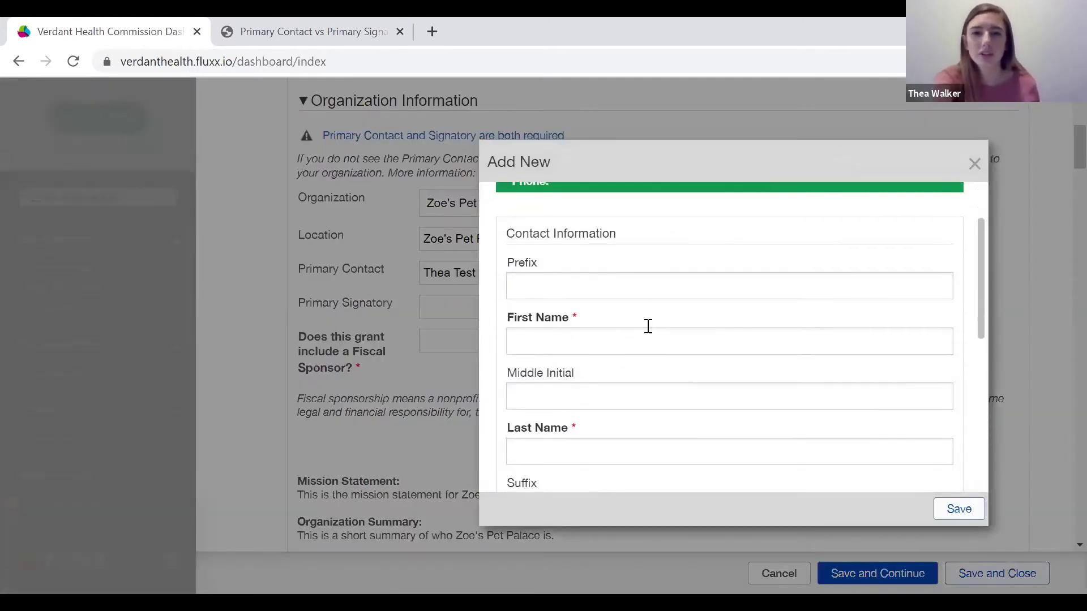
pyautogui.scroll(-1, 647, 328)
pyautogui.scroll(-1, 646, 327)
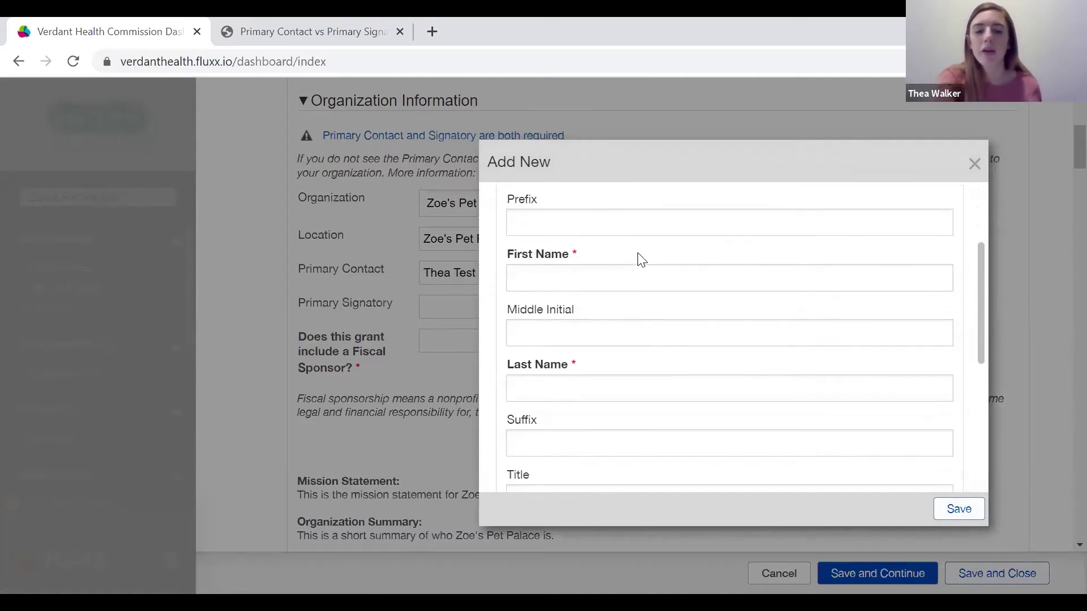
pyautogui.scroll(-1, 629, 291)
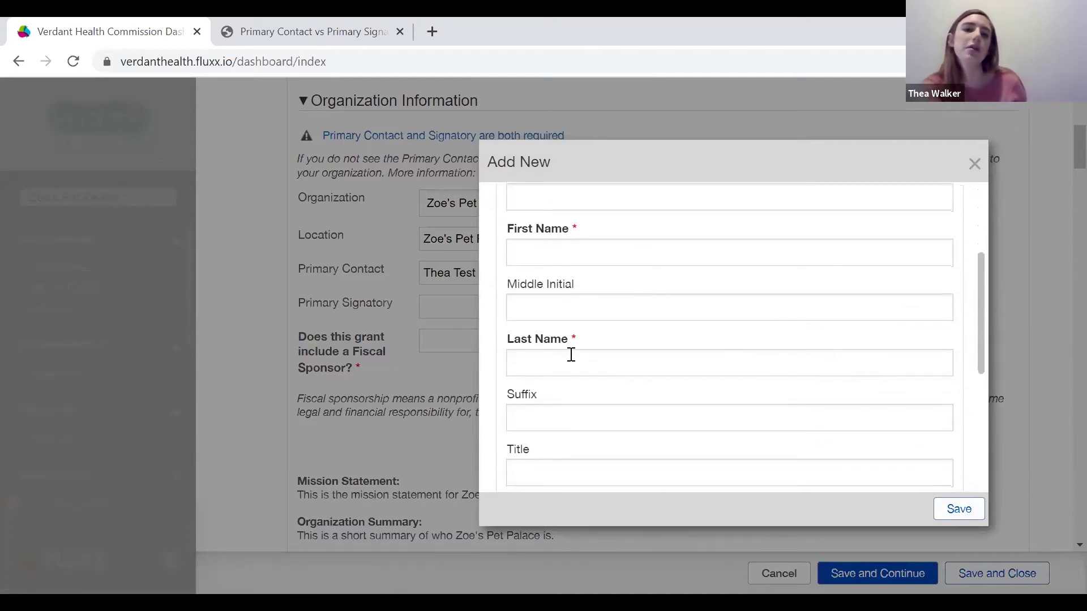
pyautogui.scroll(-5, 571, 355)
pyautogui.scroll(2, 577, 397)
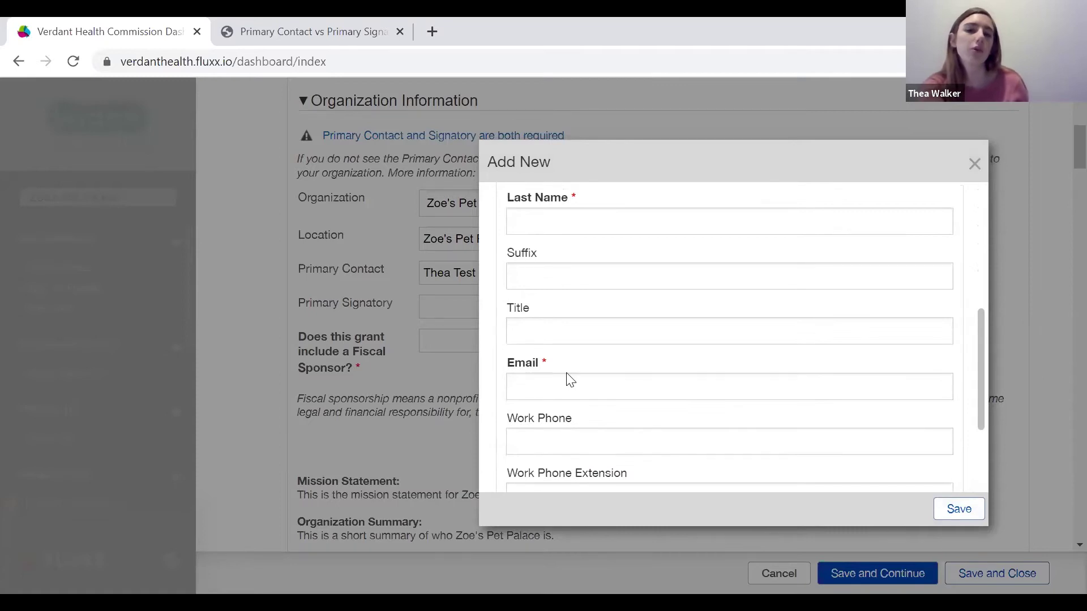
pyautogui.scroll(7, 565, 371)
pyautogui.scroll(-3, 566, 374)
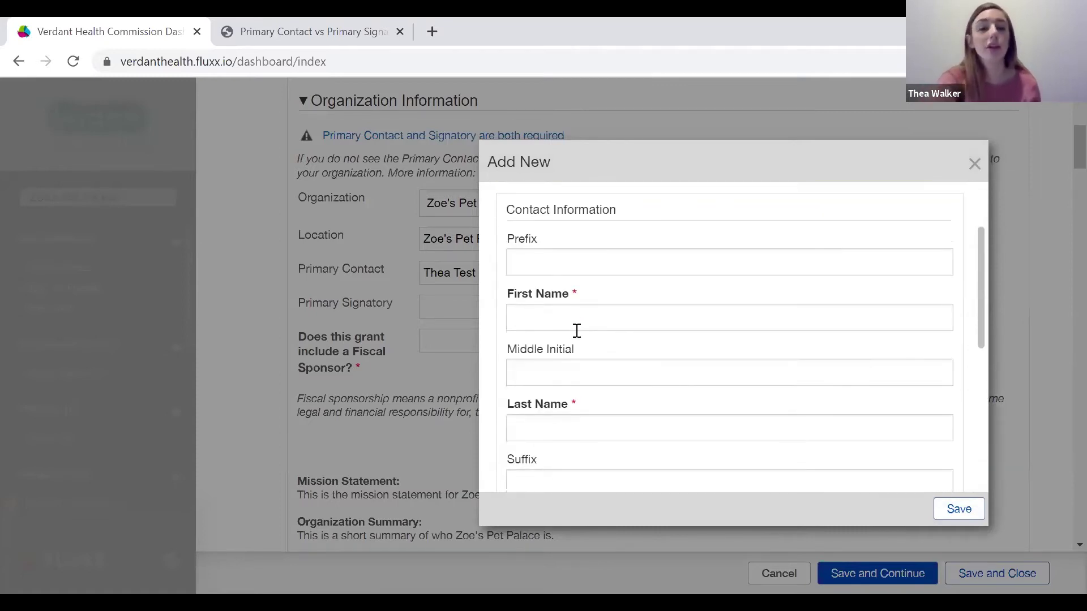
pyautogui.scroll(-1, 577, 331)
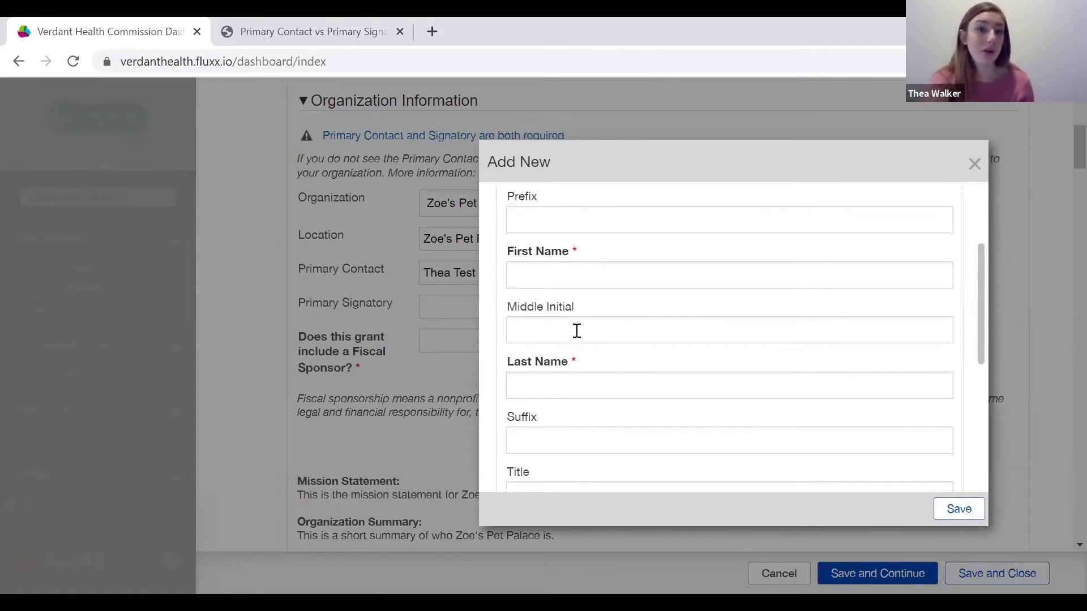
# Enter the new signatory's first name, last name and e-mail address, then save the contact.
pyautogui.click(568, 266)
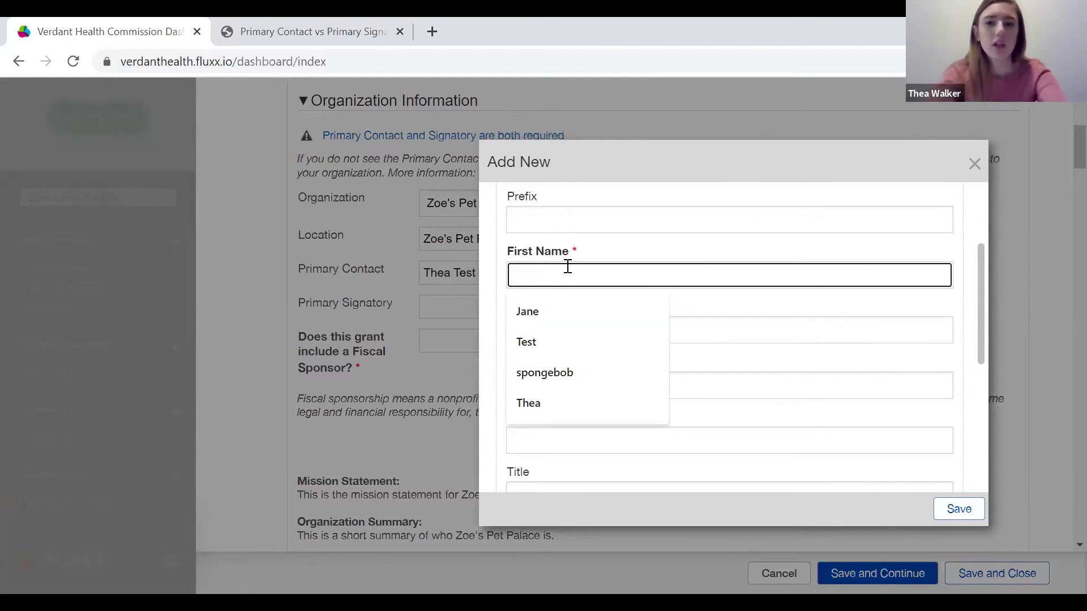
pyautogui.click(558, 310)
pyautogui.click(554, 387)
pyautogui.write('Doe')
pyautogui.scroll(-4, 554, 393)
pyautogui.click(581, 345)
pyautogui.write('tes')
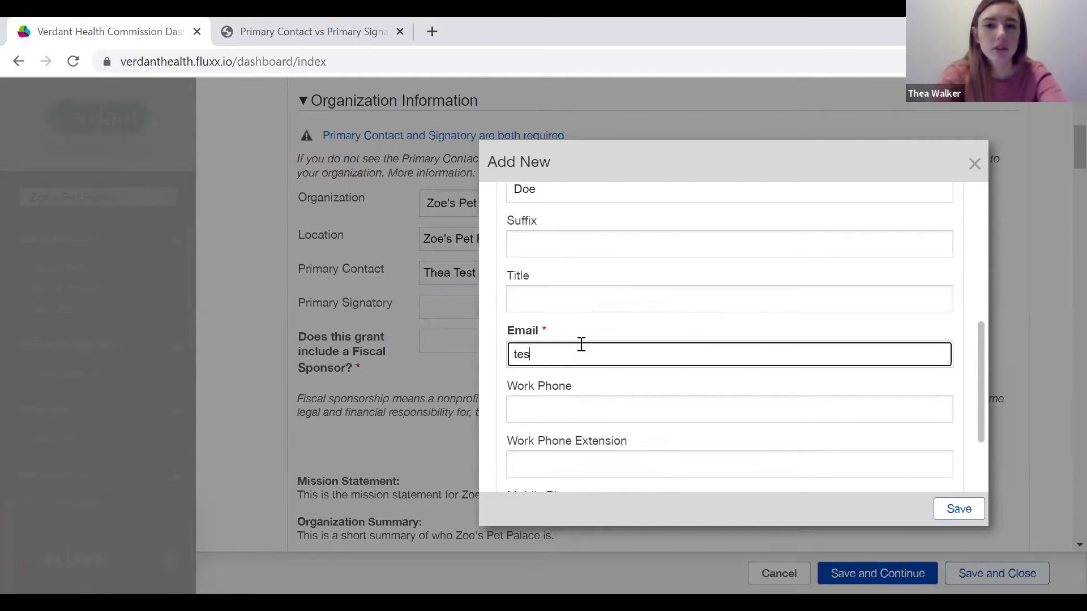
pyautogui.write('t@email.com')
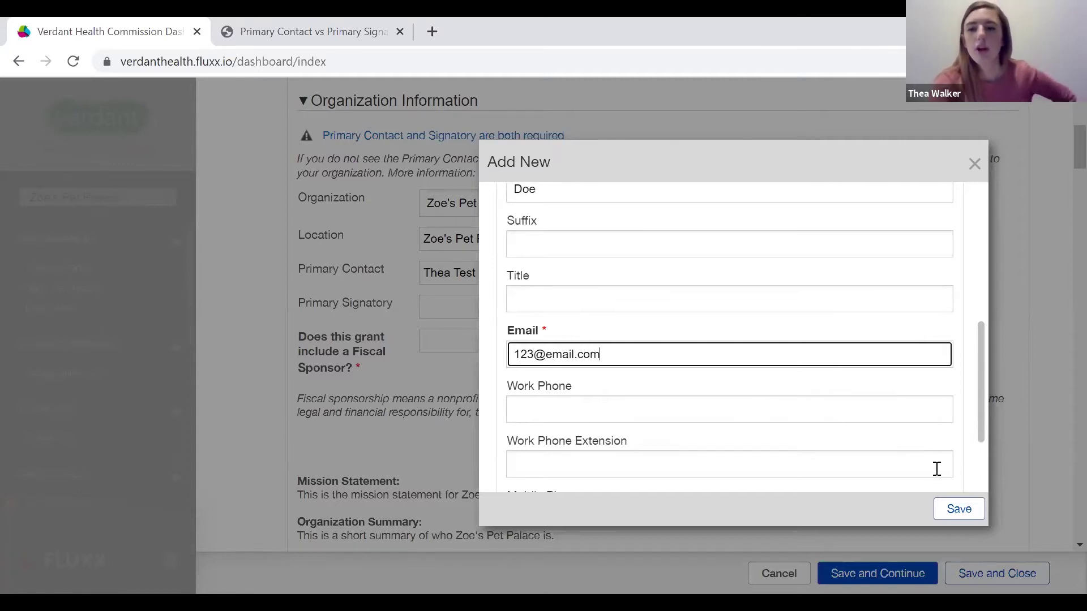
pyautogui.click(956, 509)
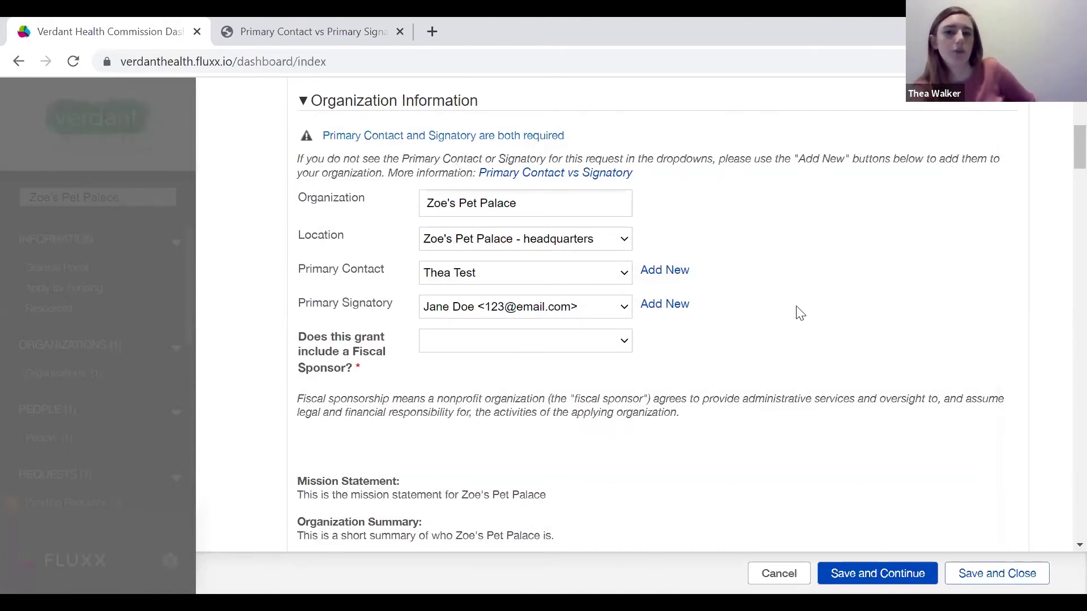
# Answer No to the Fiscal Sponsor question, then change it to Yes.
pyautogui.scroll(-1, 647, 364)
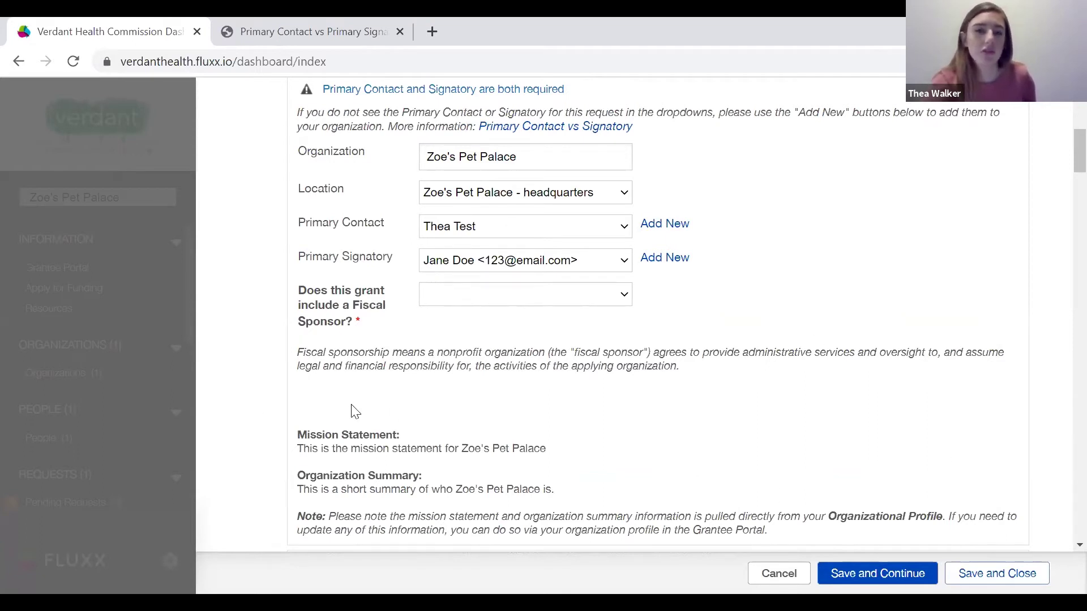
pyautogui.click(625, 297)
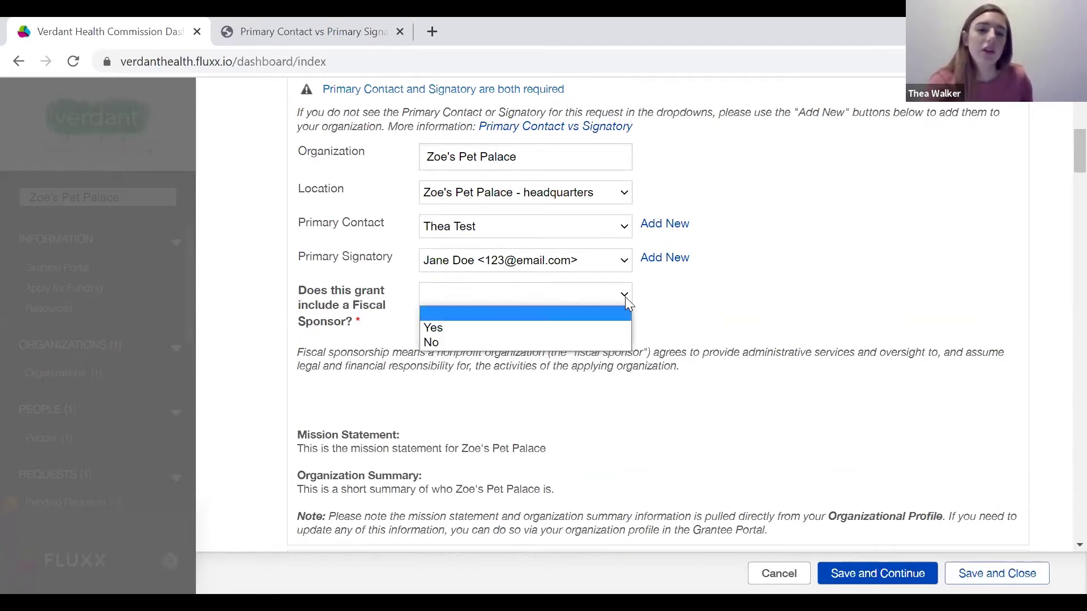
pyautogui.click(457, 344)
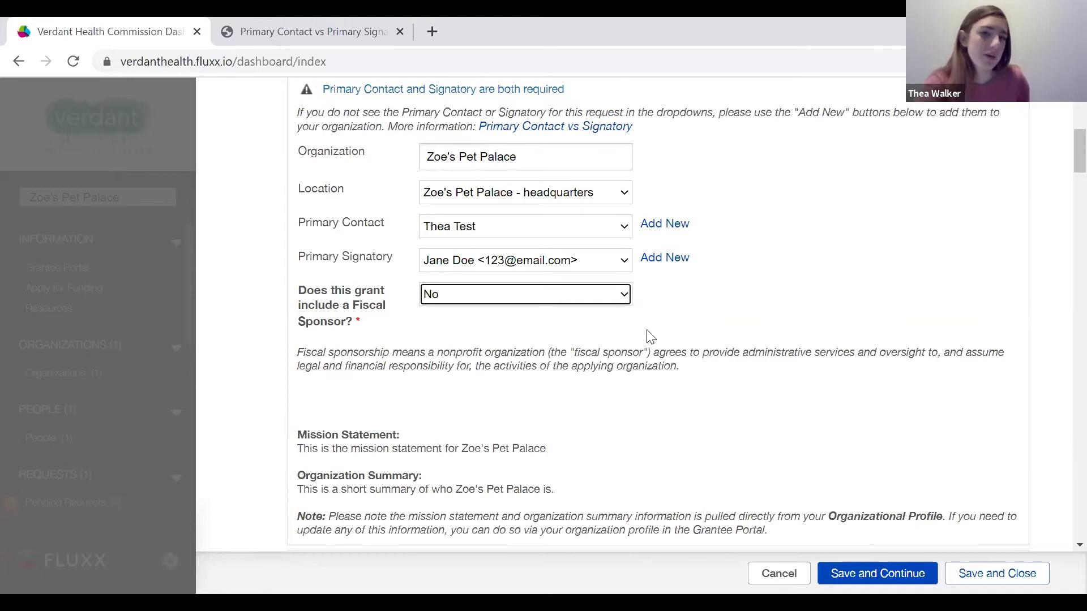
pyautogui.click(595, 297)
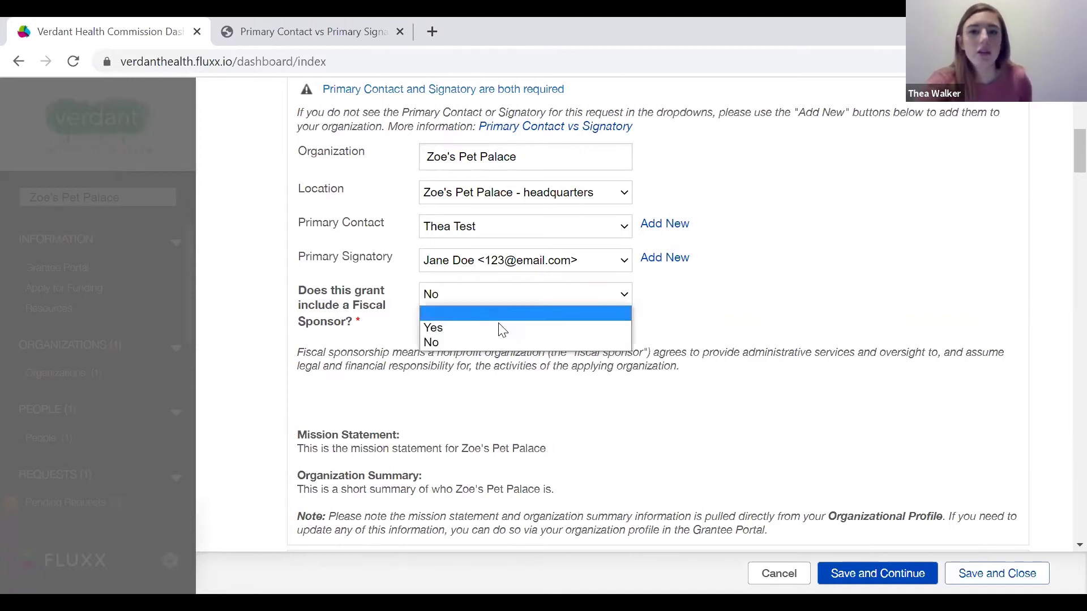
pyautogui.click(498, 327)
pyautogui.scroll(-2, 513, 368)
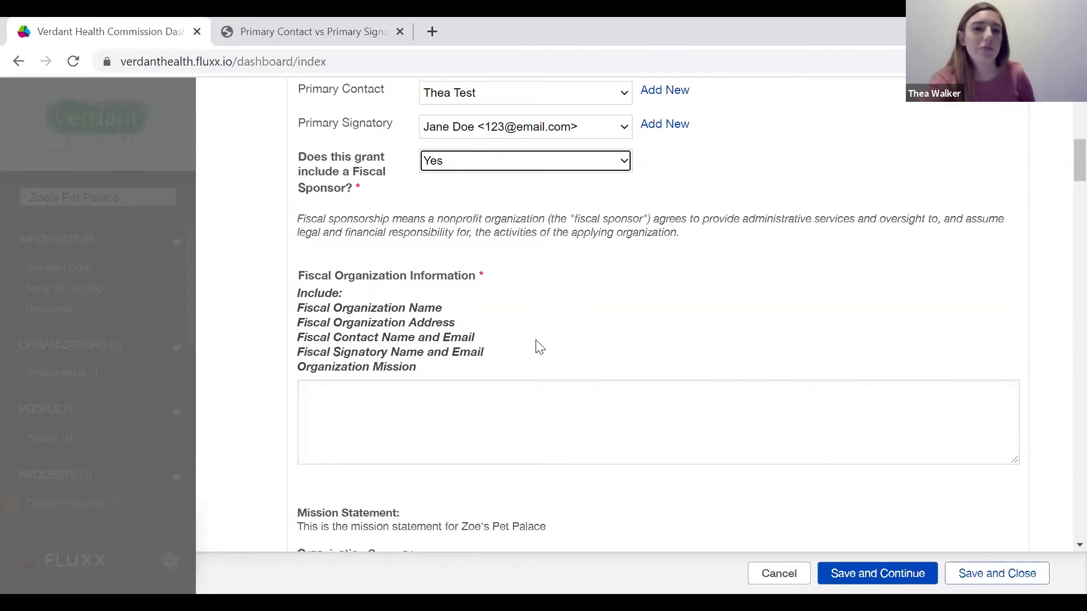
pyautogui.scroll(-1, 540, 347)
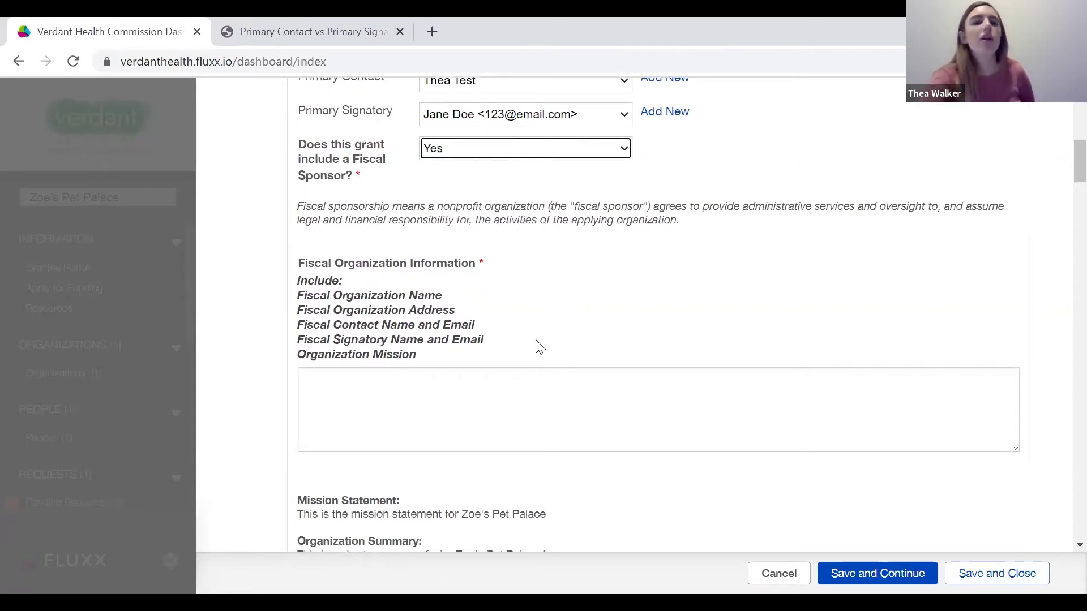
pyautogui.scroll(-1, 540, 348)
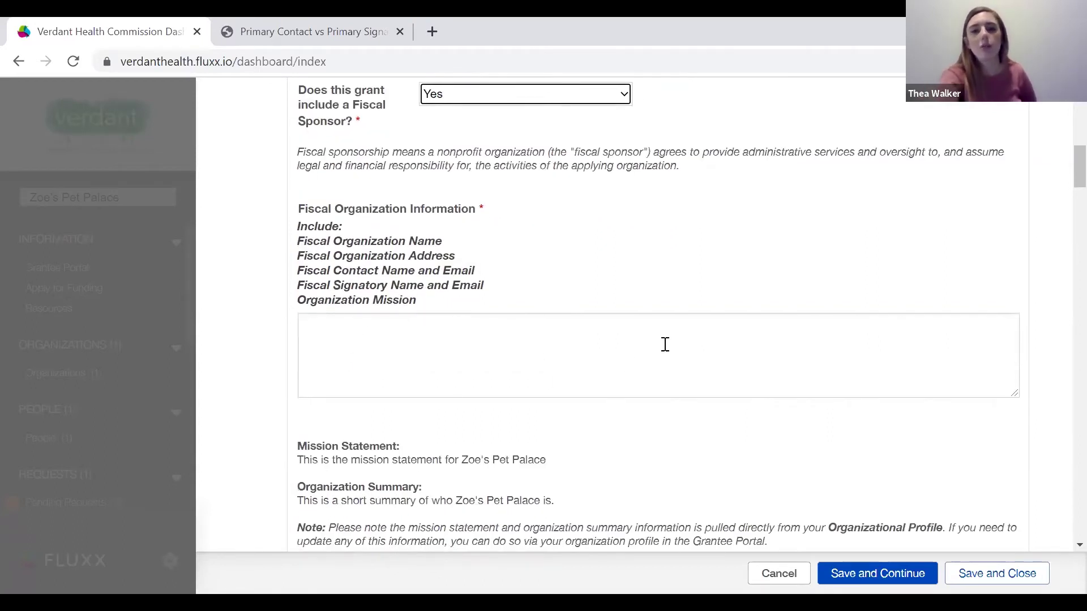
# Switch the Fiscal Sponsor answer back to No, removing the Fiscal Organization Information field.
pyautogui.click(394, 334)
pyautogui.scroll(3, 483, 317)
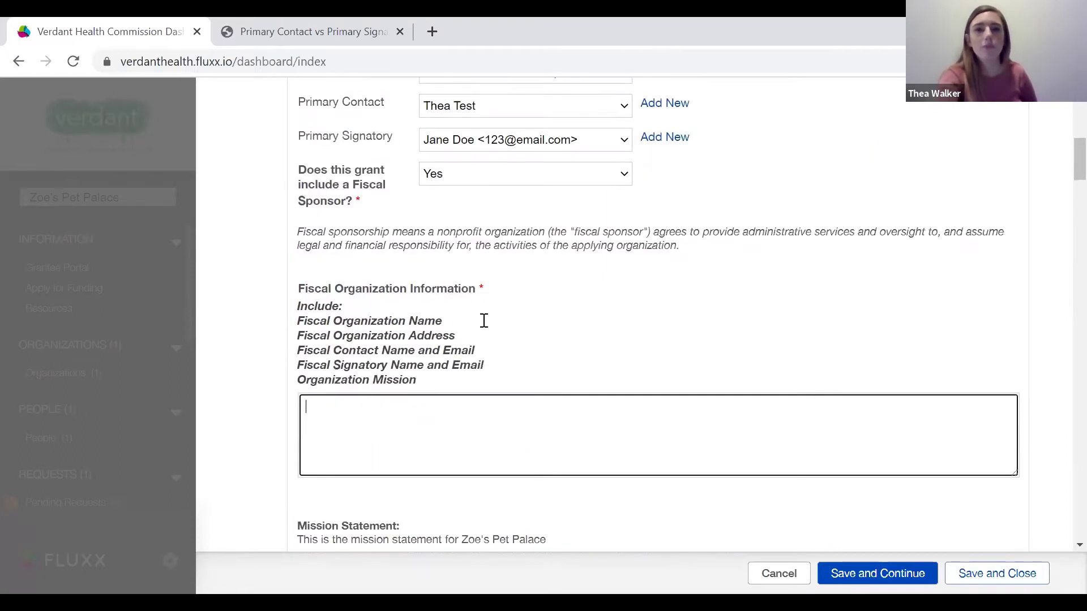
pyautogui.click(599, 233)
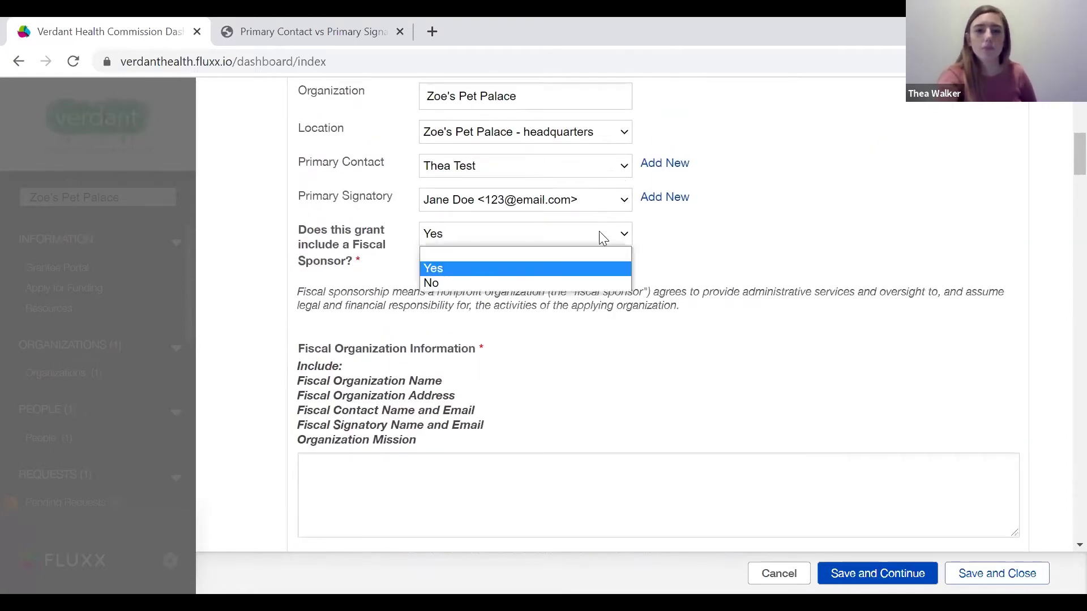
pyautogui.click(548, 270)
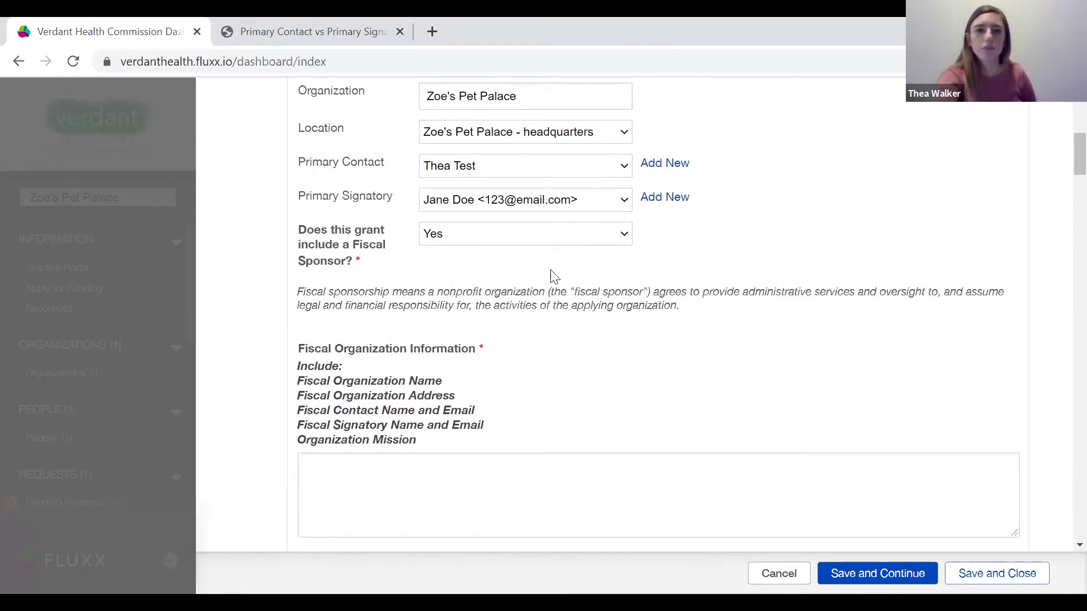
pyautogui.click(568, 237)
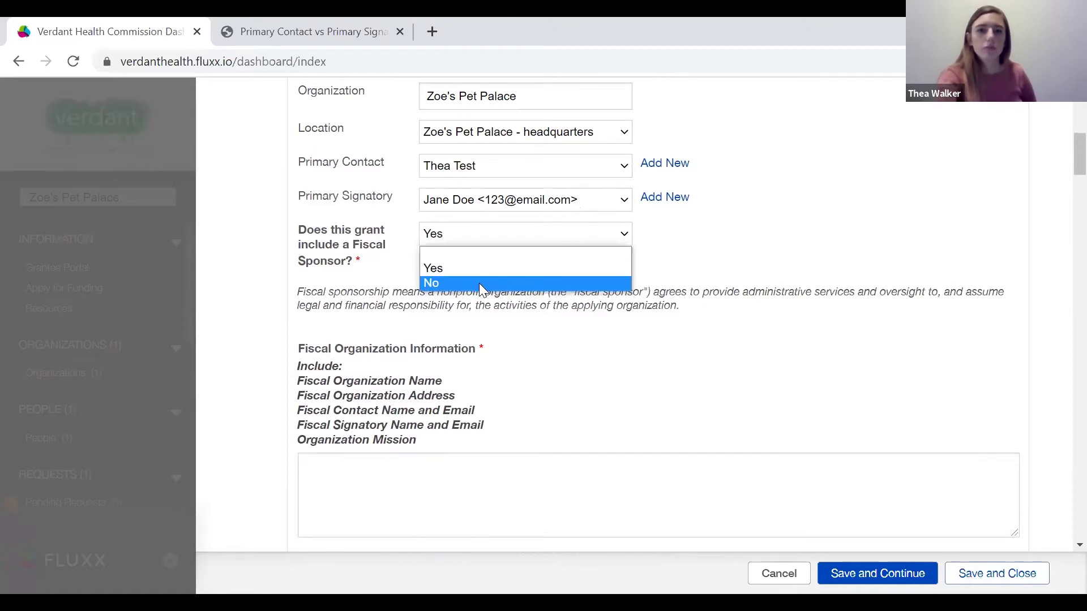
pyautogui.click(479, 283)
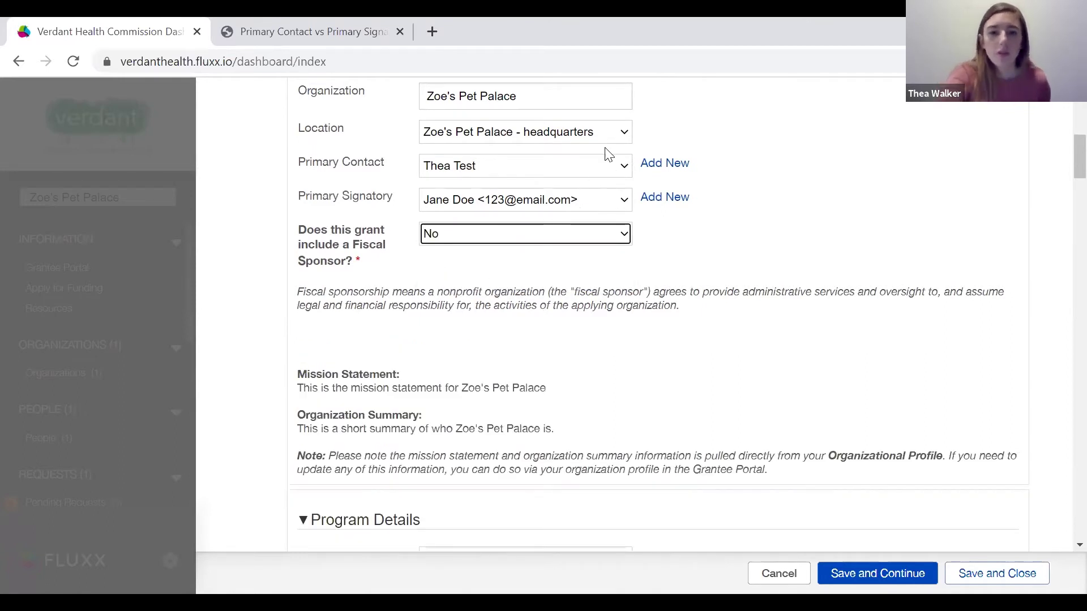
pyautogui.scroll(-4, 600, 343)
pyautogui.scroll(-1, 601, 343)
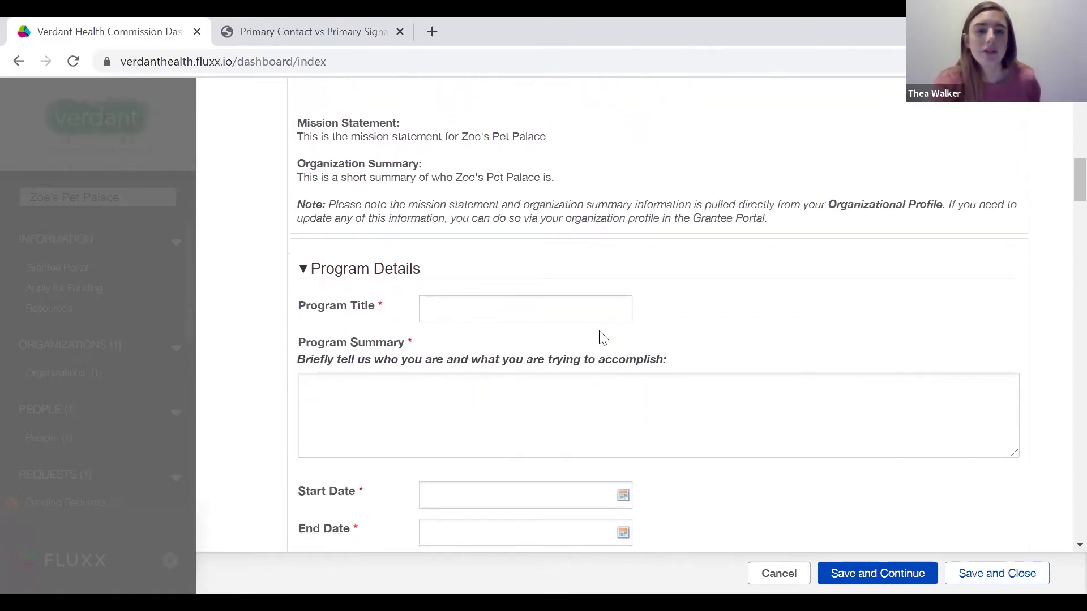
pyautogui.scroll(-1, 603, 338)
pyautogui.scroll(6, 603, 338)
pyautogui.scroll(-3, 603, 338)
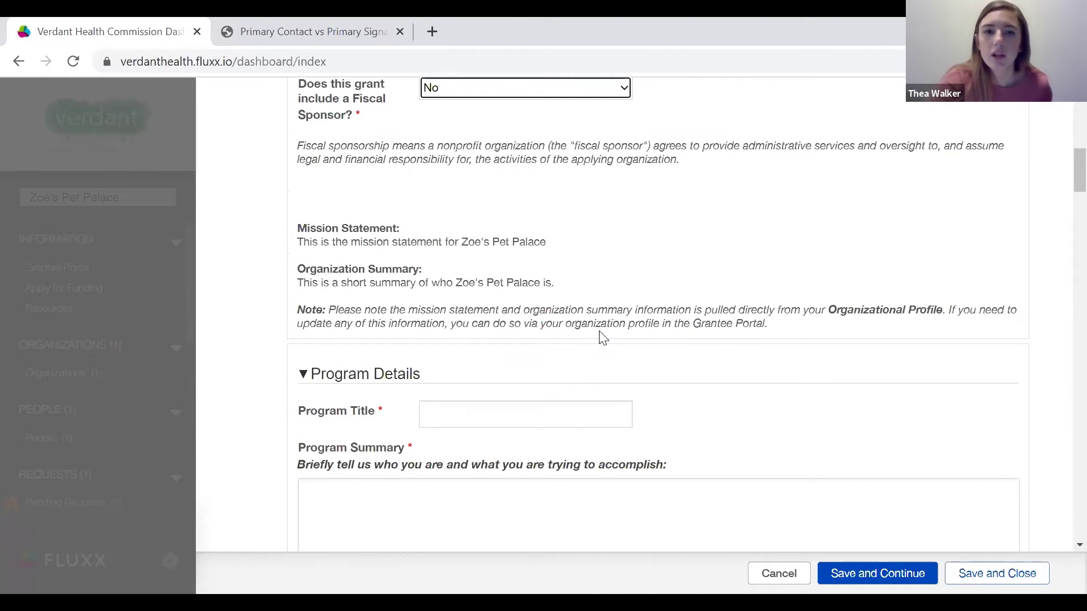
pyautogui.scroll(2, 605, 340)
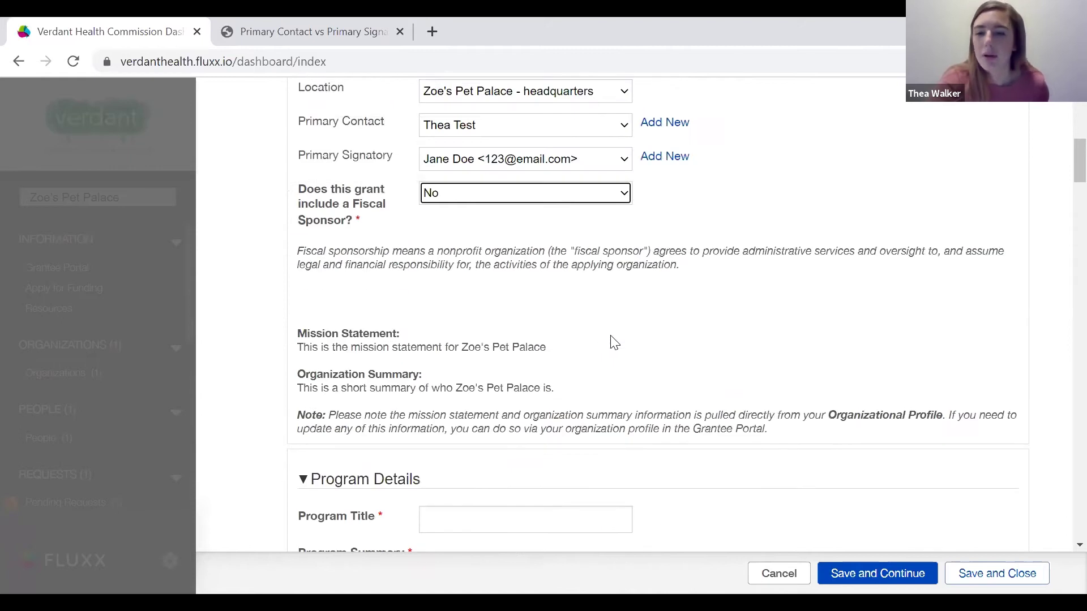
# Save the request progress with Save and Continue.
pyautogui.click(860, 577)
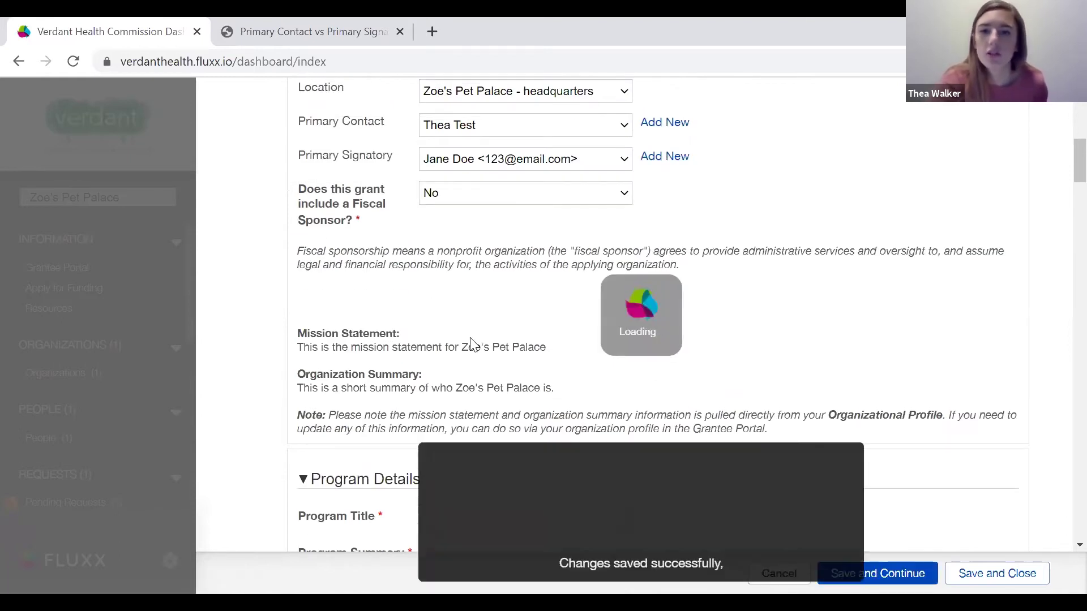
pyautogui.scroll(-5, 467, 340)
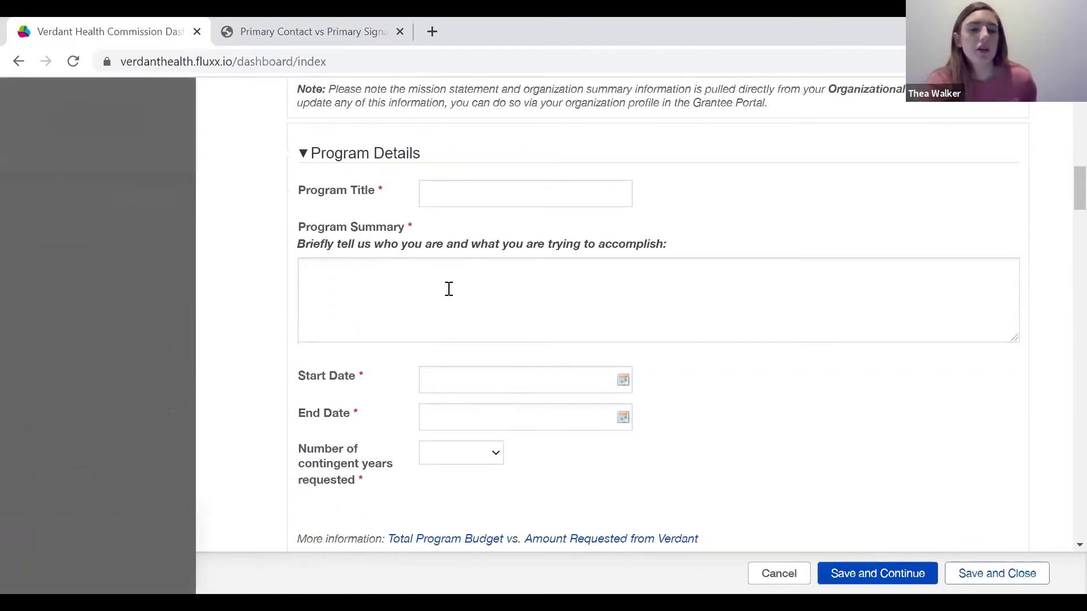
pyautogui.scroll(11, 448, 288)
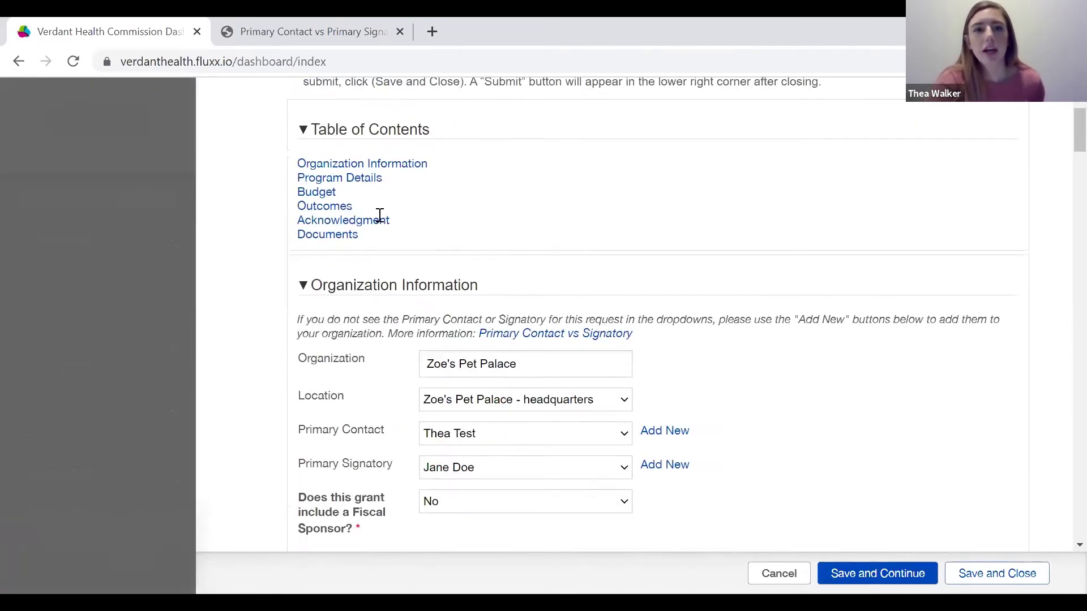
pyautogui.scroll(3, 379, 216)
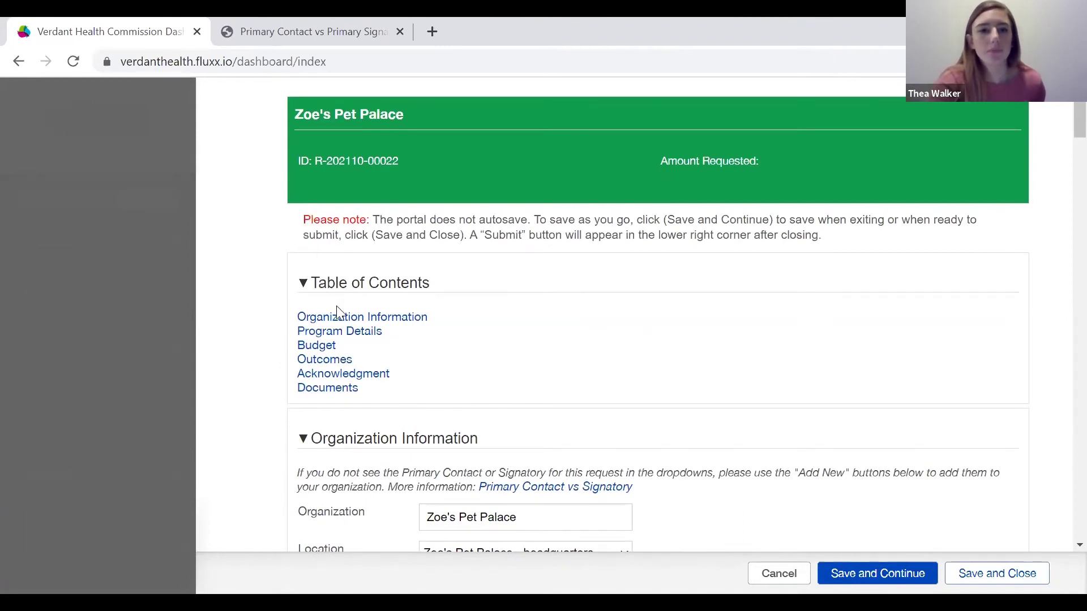
pyautogui.scroll(-5, 347, 342)
pyautogui.scroll(-9, 347, 342)
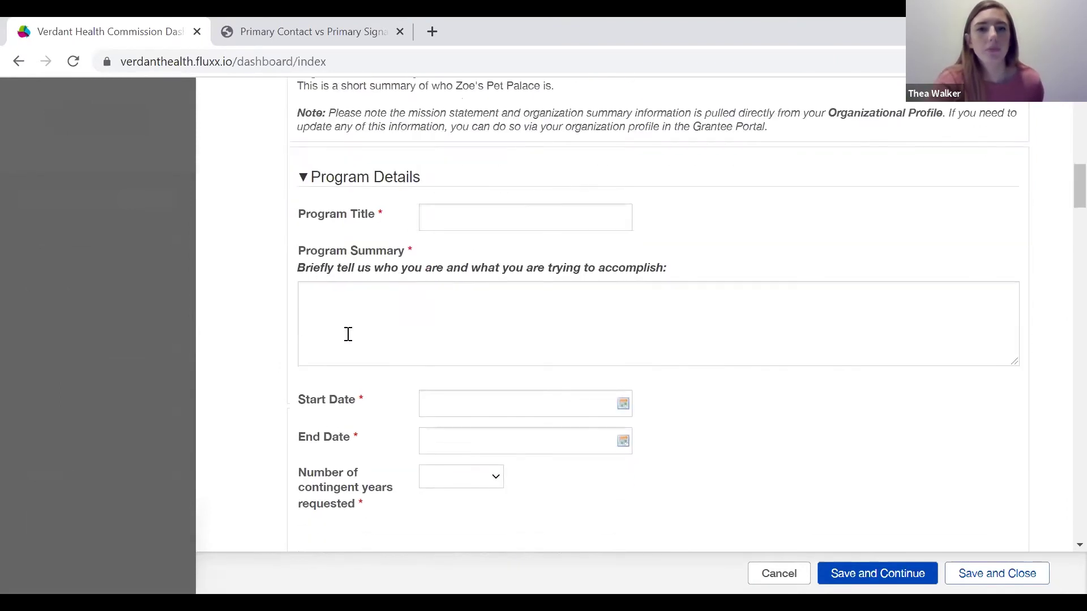
# Set Program Title to Subsidized Spay and Neuter Program and summary 'this is my program summary'.
pyautogui.click(452, 220)
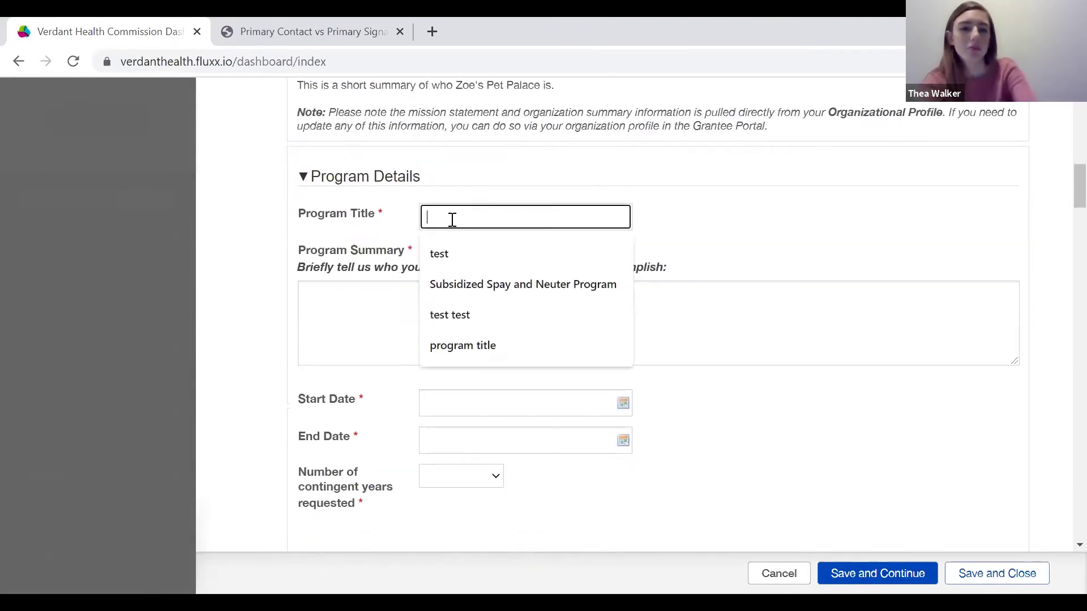
pyautogui.click(474, 284)
pyautogui.scroll(-1, 529, 318)
pyautogui.click(509, 291)
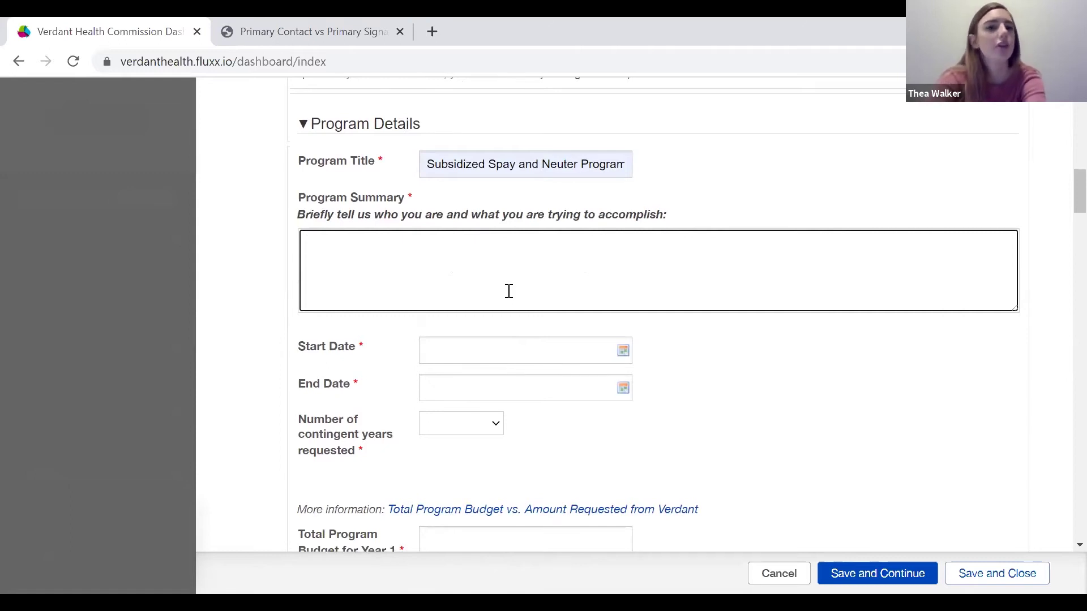
pyautogui.write('thisi')
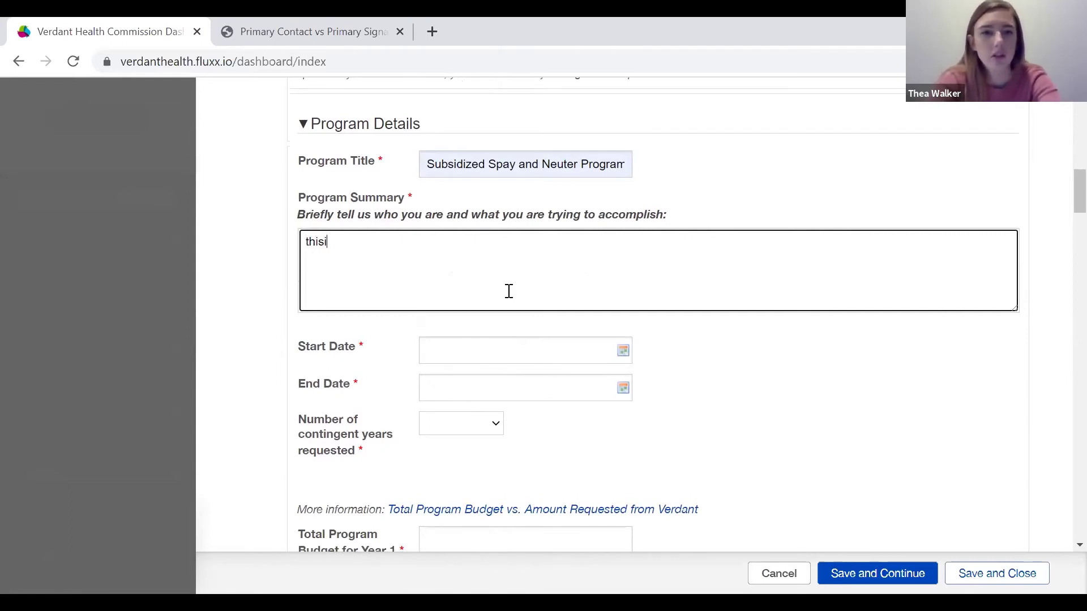
pyautogui.write('s m')
pyautogui.press('BackSpace')
pyautogui.press('BackSpace')
pyautogui.press('BackSpace')
pyautogui.write('is my')
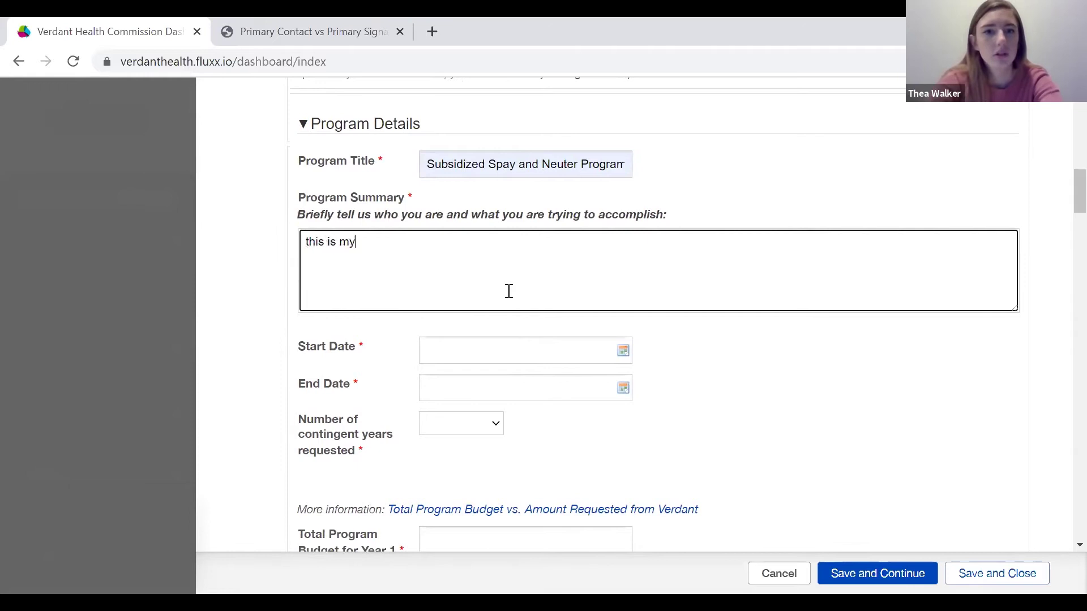
pyautogui.write(' program summa')
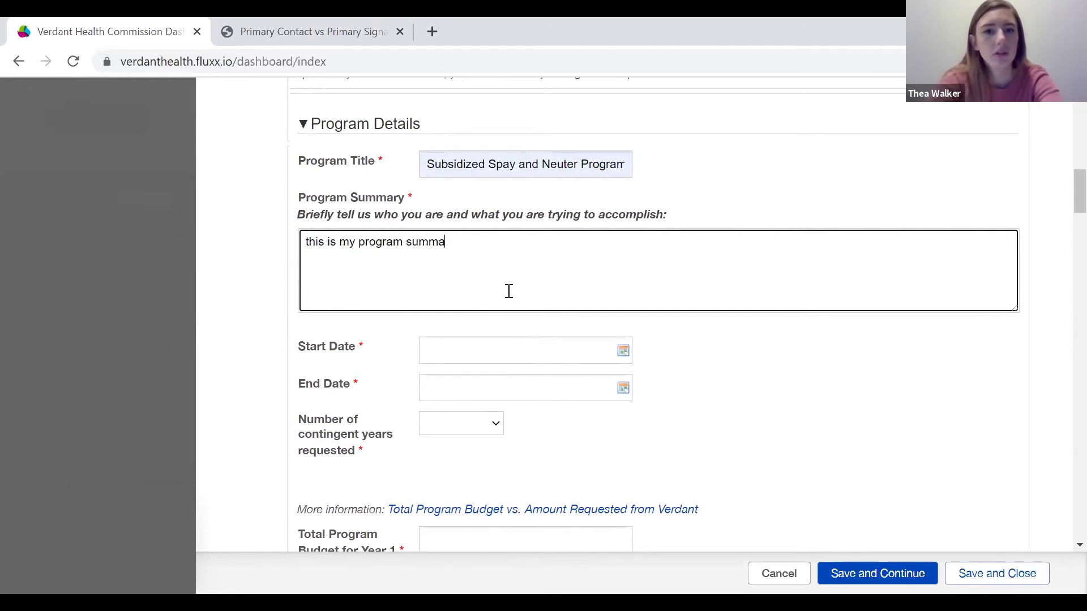
pyautogui.write('ry')
pyautogui.scroll(-2, 508, 292)
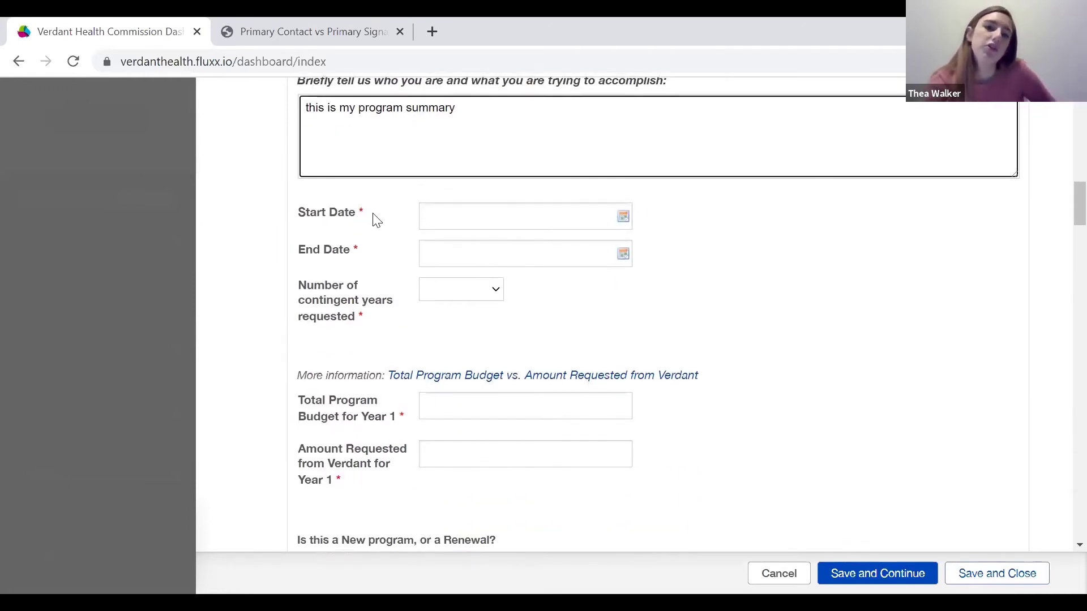
# Set the Start Date to 12/01/2021 and the End Date to 11/30/2021.
pyautogui.click(621, 217)
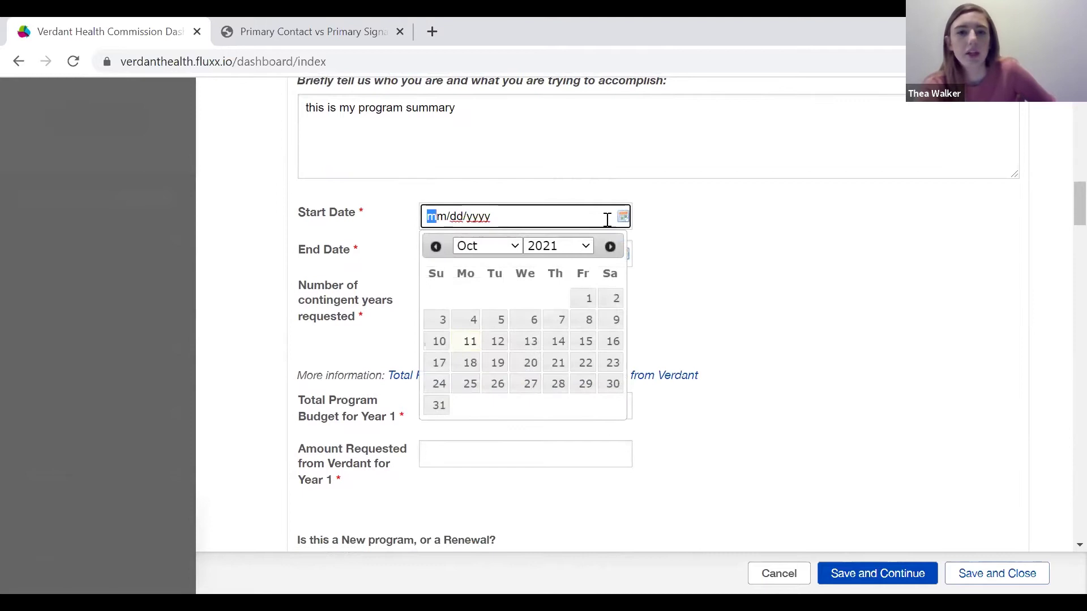
pyautogui.click(506, 248)
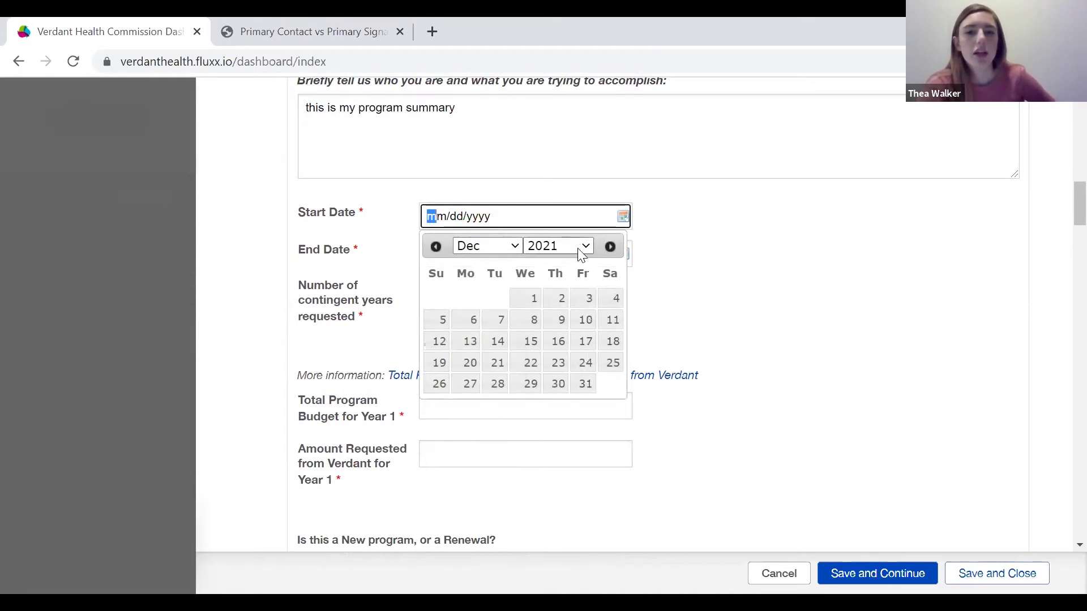
pyautogui.click(518, 304)
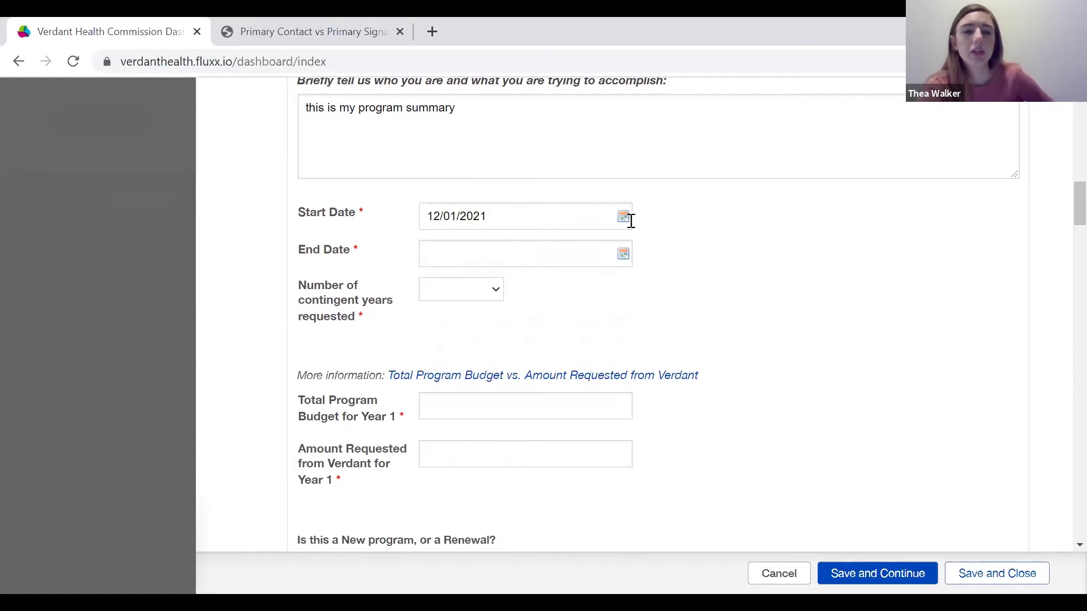
pyautogui.click(624, 253)
pyautogui.click(488, 283)
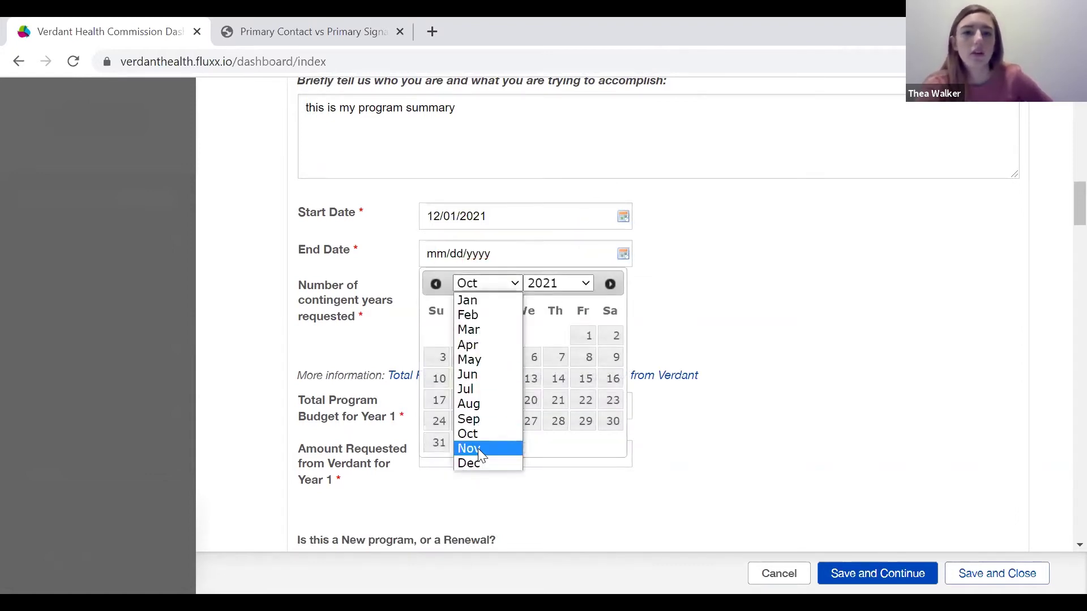
pyautogui.click(478, 448)
pyautogui.click(497, 421)
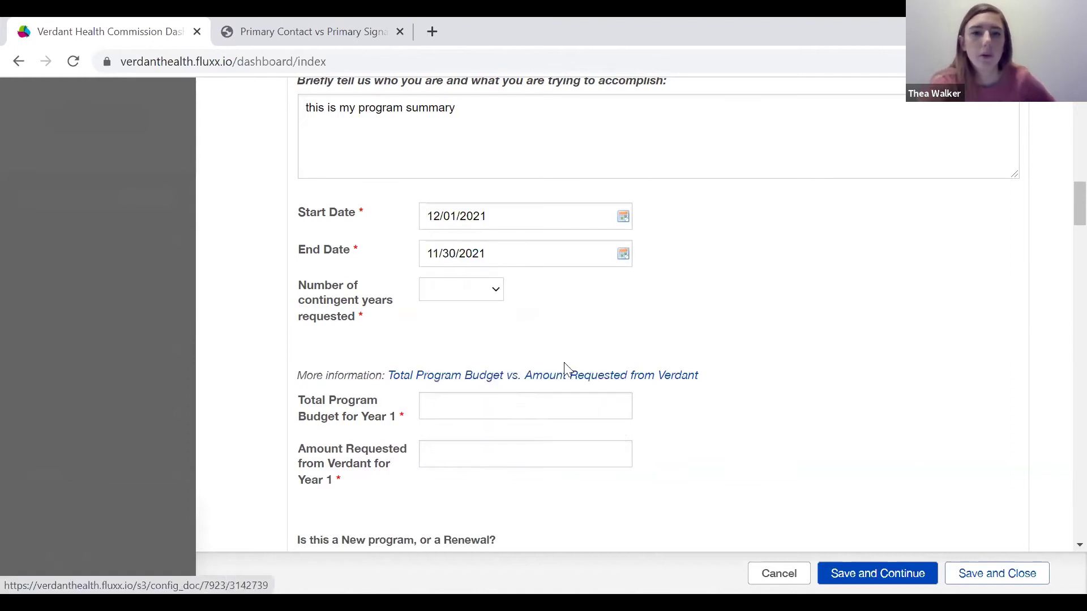
# Request 1 contingent year.
pyautogui.scroll(-1, 564, 368)
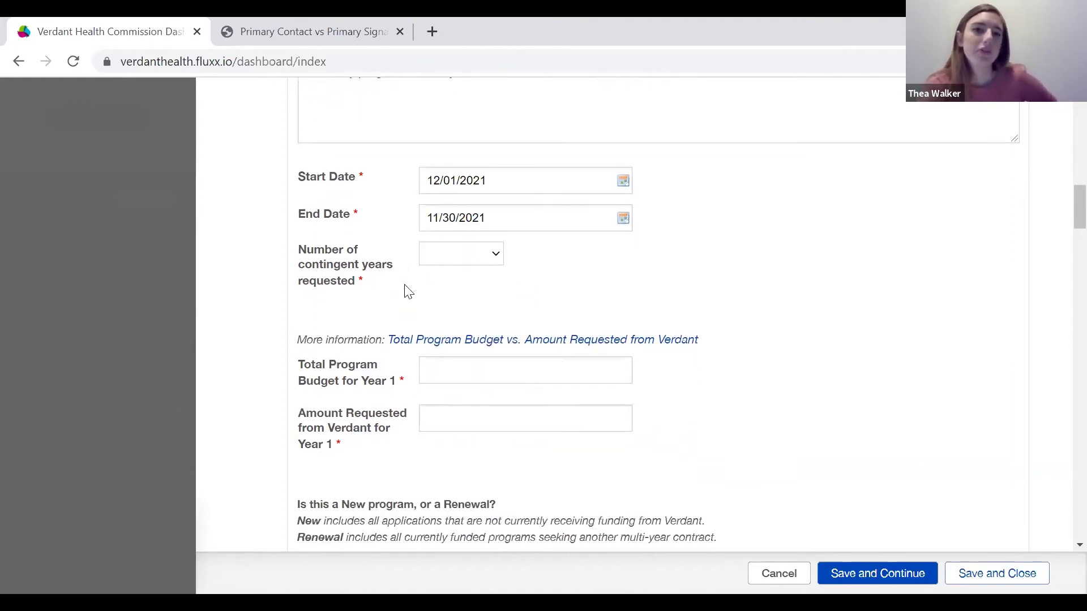
pyautogui.click(494, 257)
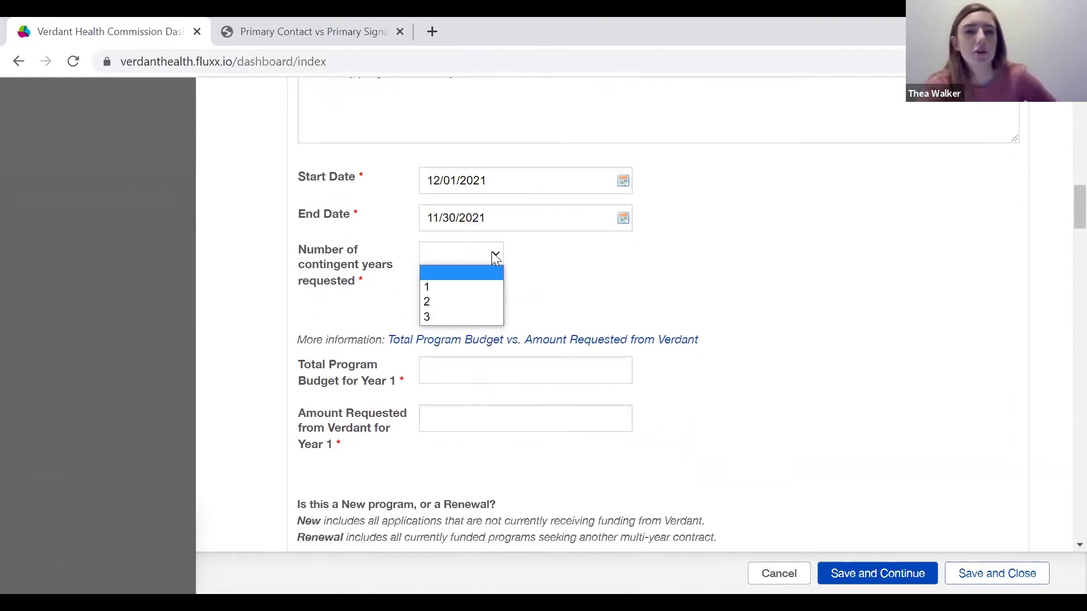
pyautogui.click(431, 287)
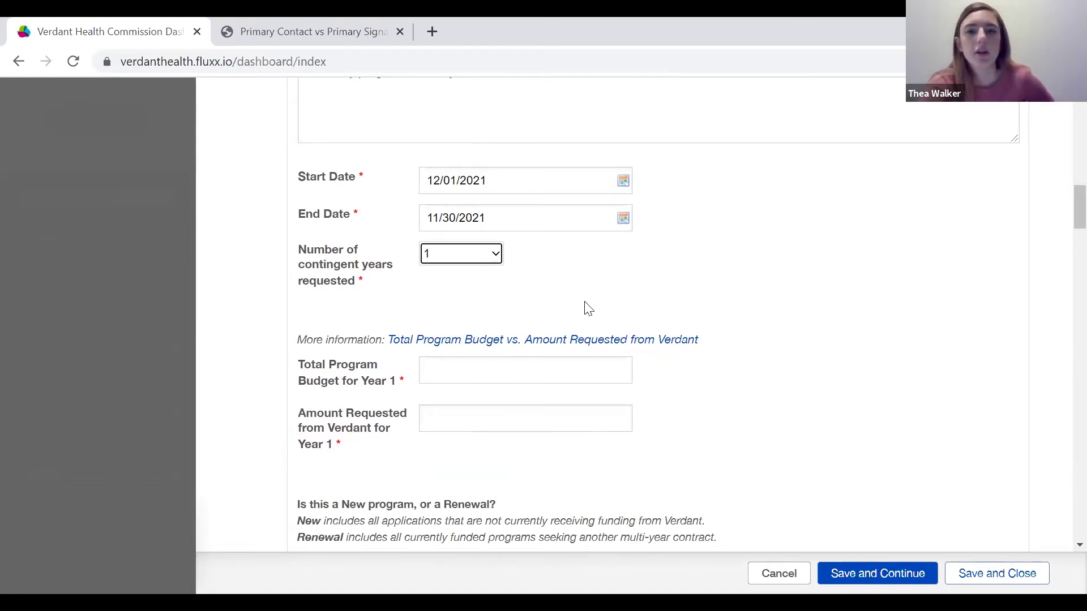
pyautogui.scroll(-2, 584, 305)
pyautogui.scroll(-1, 586, 301)
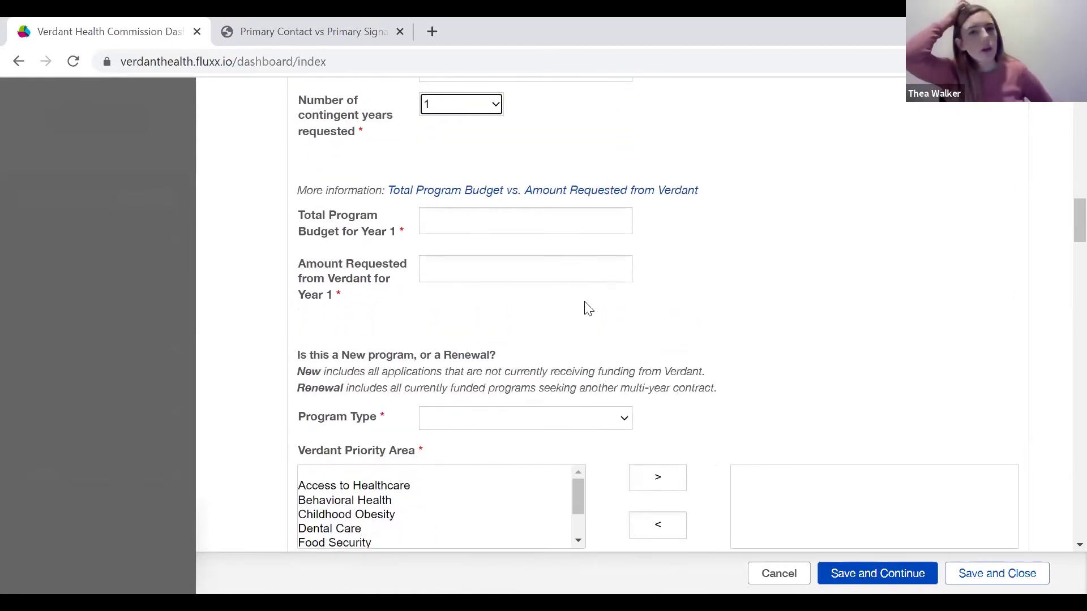
# Enter $100,000 as the Total Program Budget for Year 1.
pyautogui.click(587, 309)
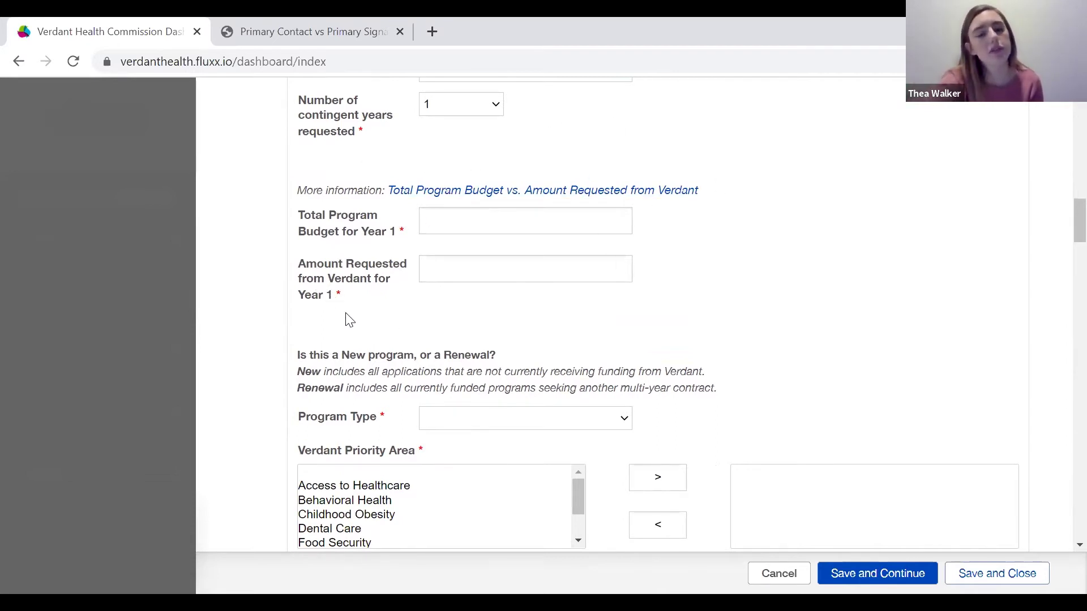
pyautogui.scroll(-1, 370, 335)
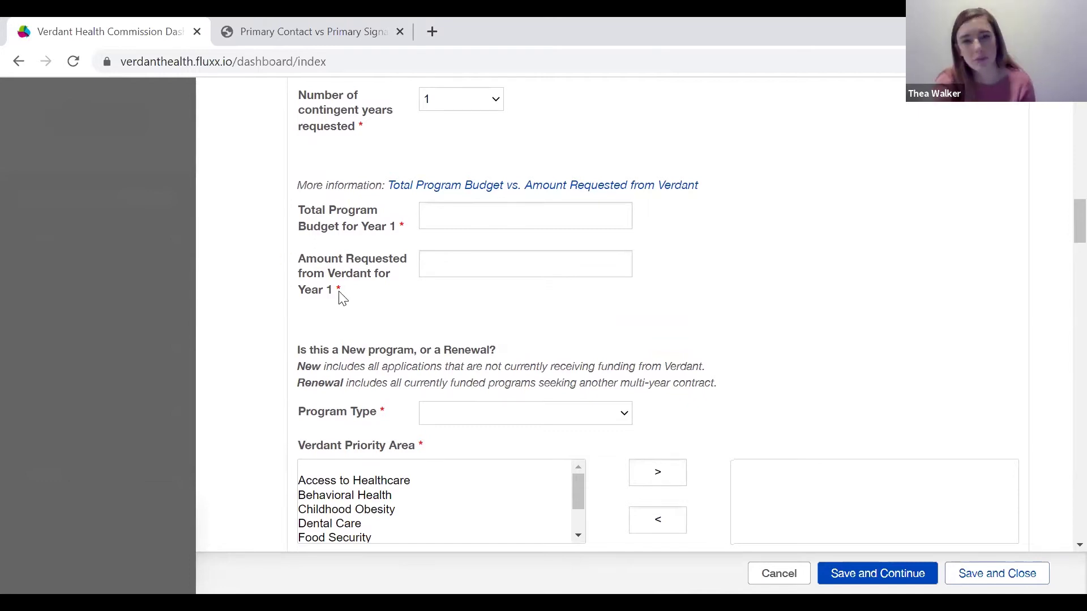
pyautogui.click(484, 218)
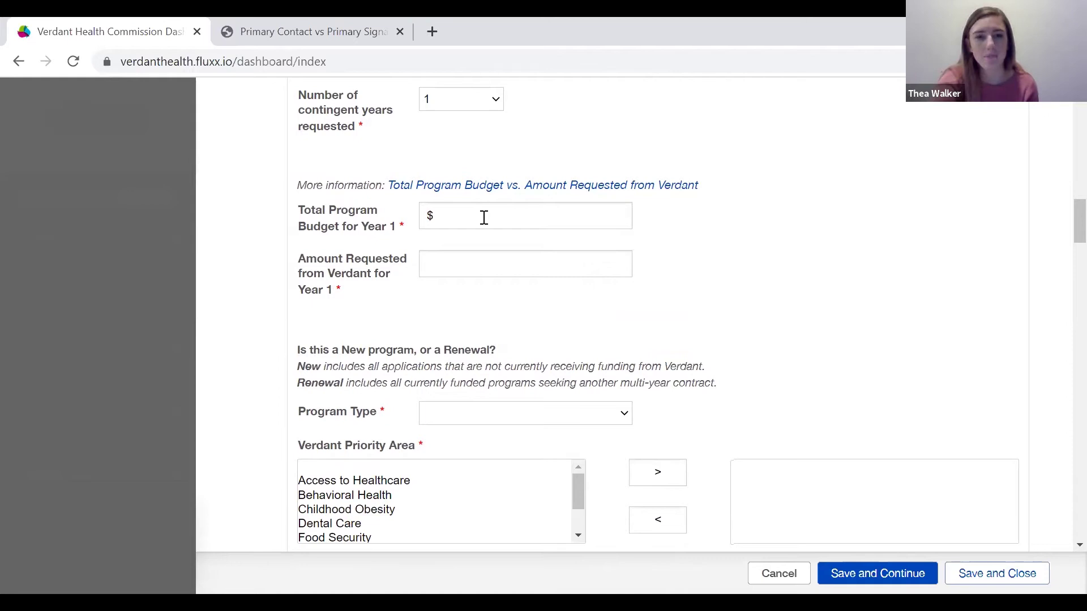
pyautogui.click(484, 219)
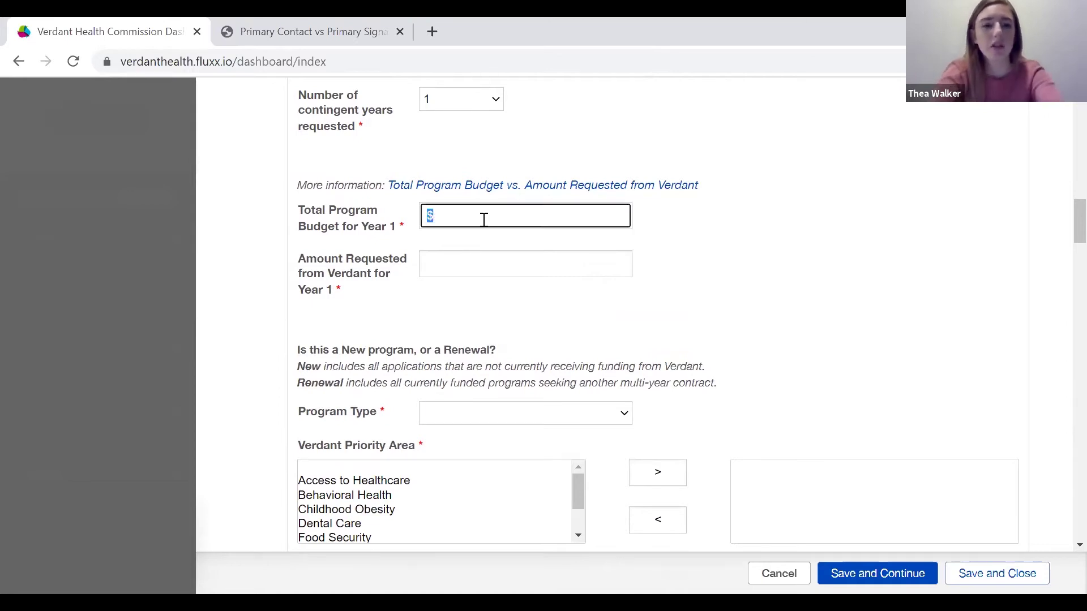
pyautogui.write('1000000')
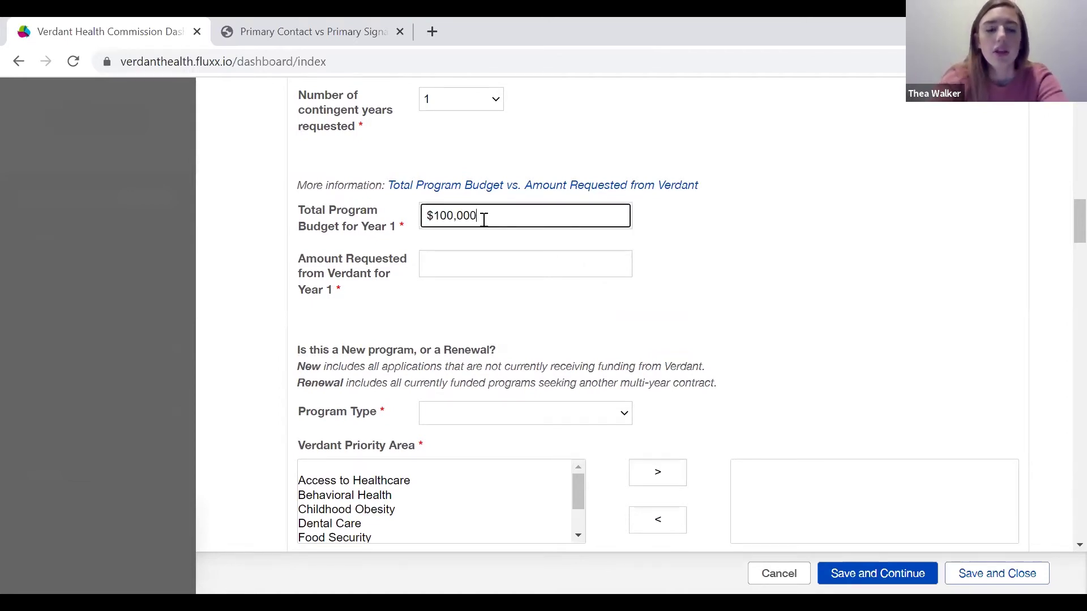
# Enter $50,000 as the Amount Requested from Verdant for Year 1.
pyautogui.click(441, 264)
pyautogui.click(441, 265)
pyautogui.write('50,00')
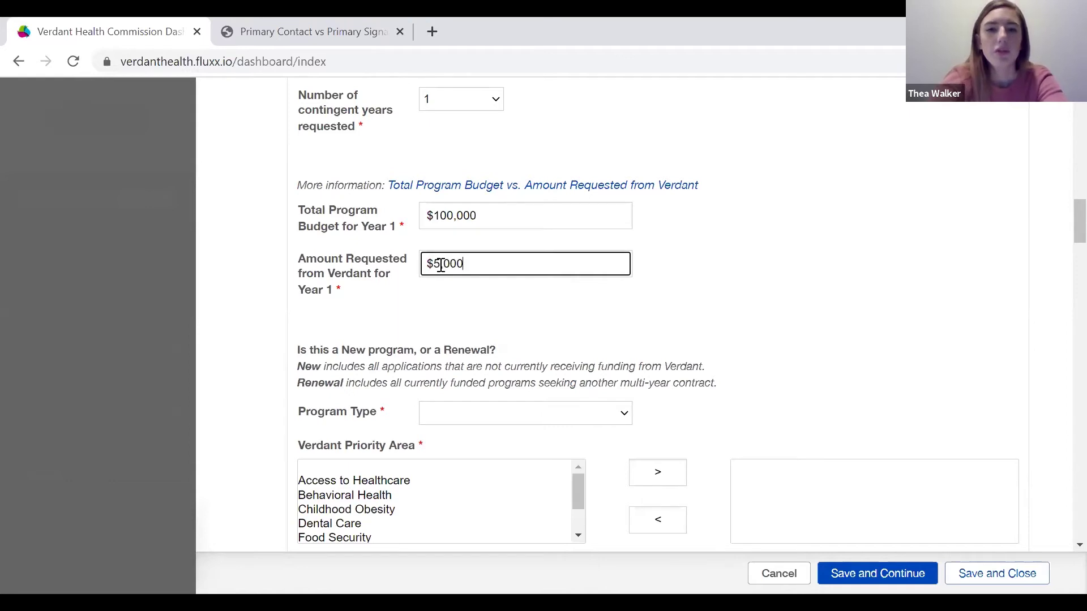
pyautogui.write('0')
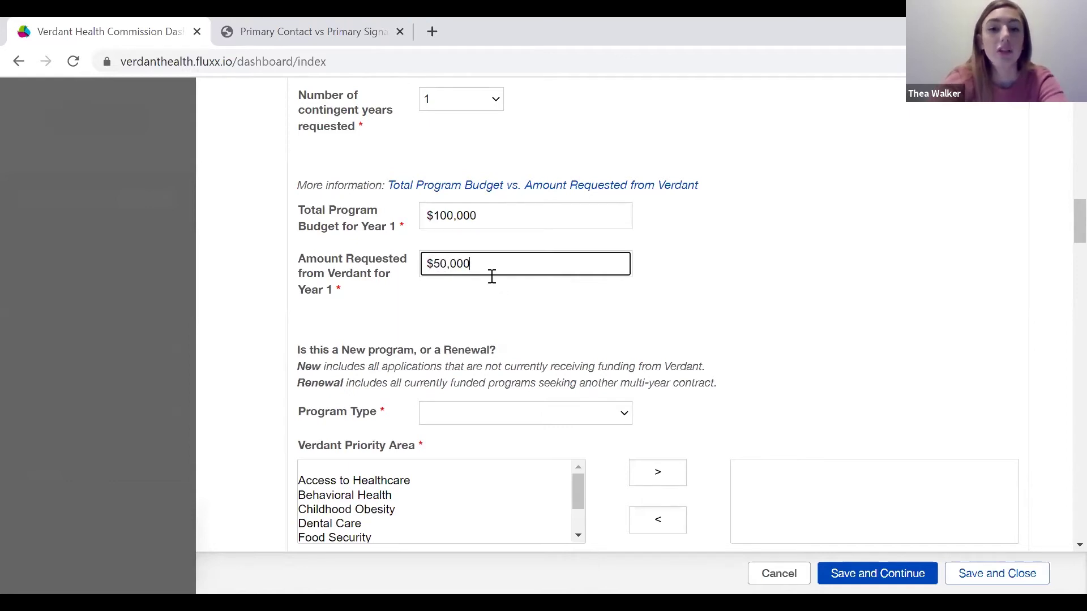
# Choose New in the Program Type dropdown instead of Renewal.
pyautogui.scroll(-1, 492, 320)
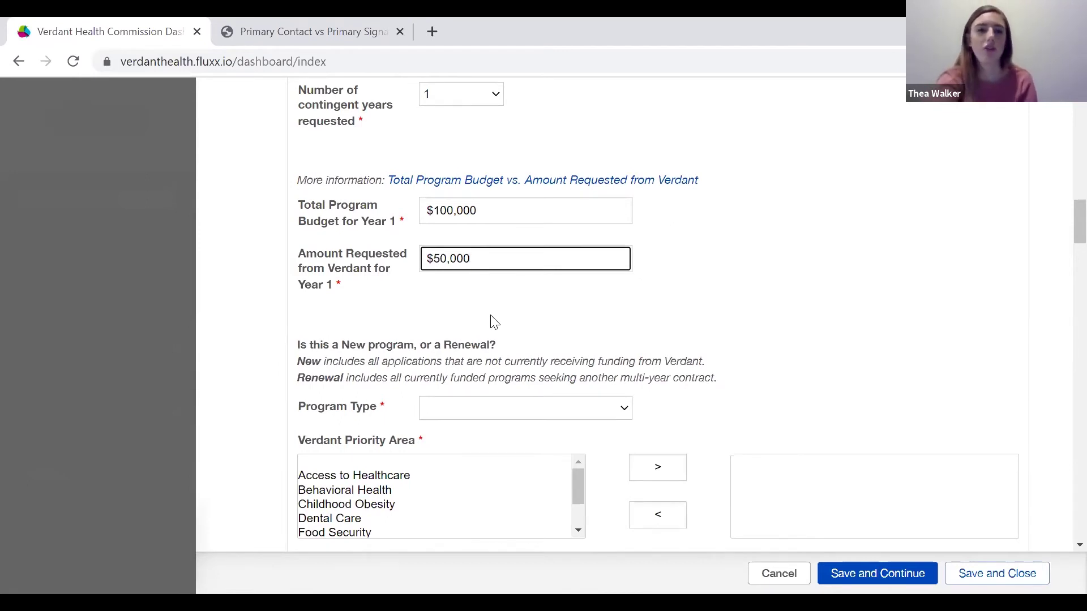
pyautogui.scroll(-1, 492, 321)
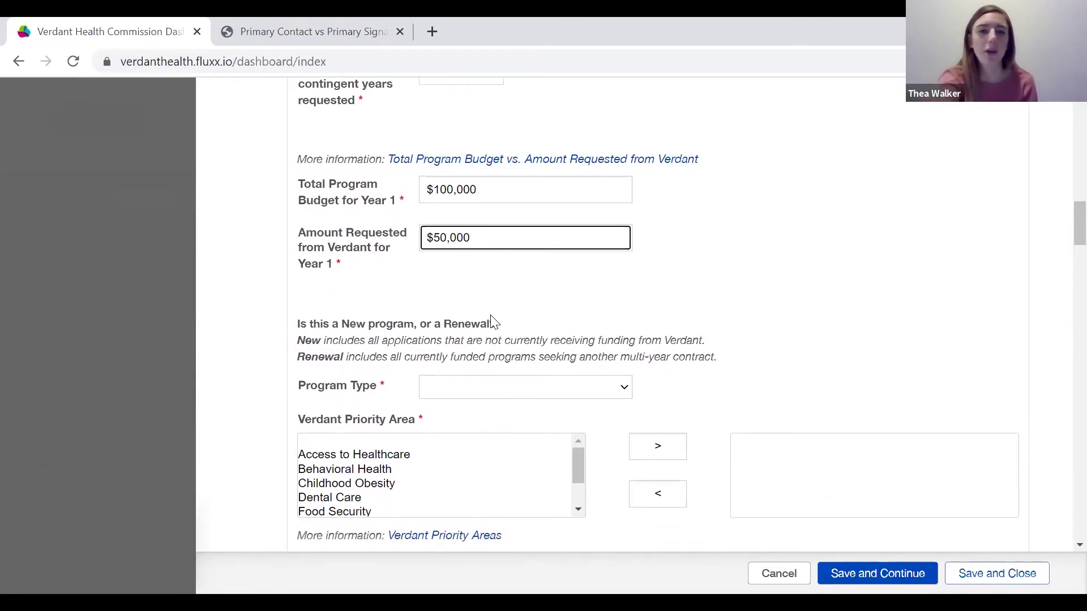
pyautogui.scroll(-4, 493, 320)
pyautogui.scroll(-1, 484, 383)
pyautogui.scroll(1, 486, 383)
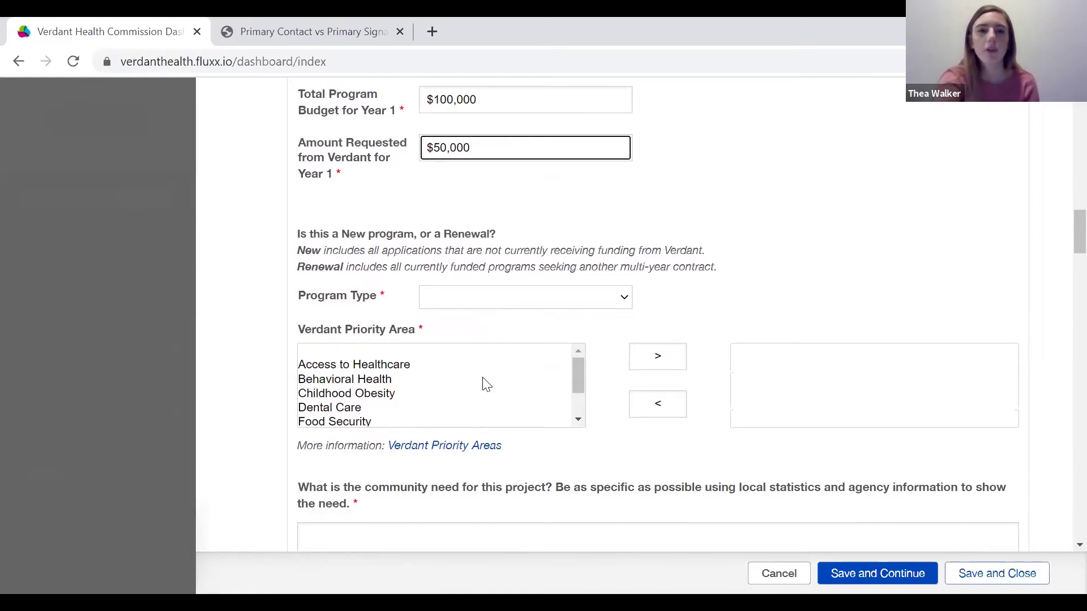
pyautogui.scroll(-1, 483, 383)
pyautogui.scroll(-1, 644, 246)
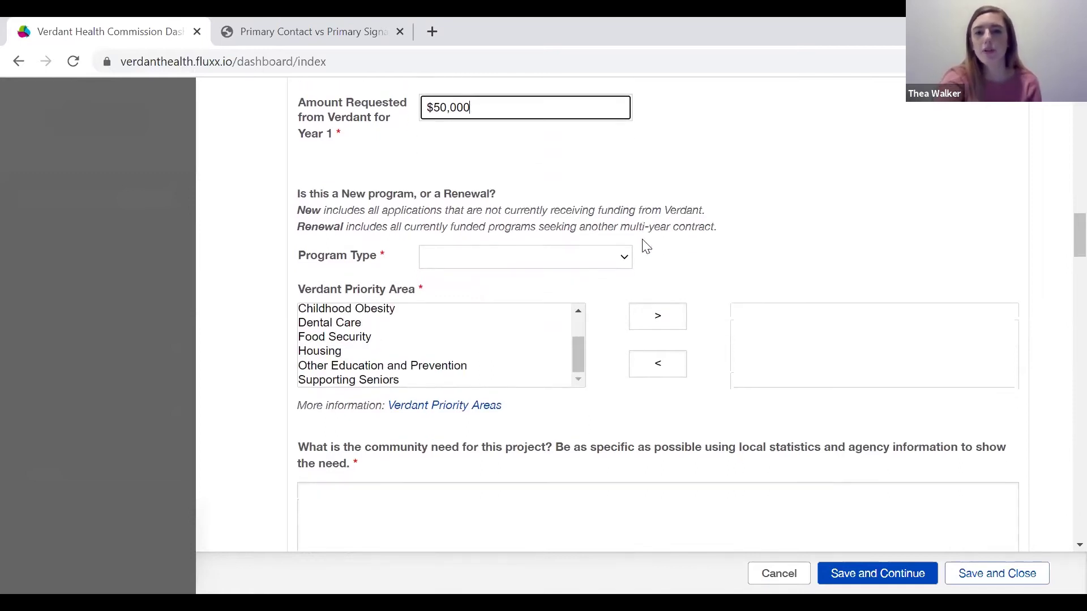
pyautogui.click(604, 253)
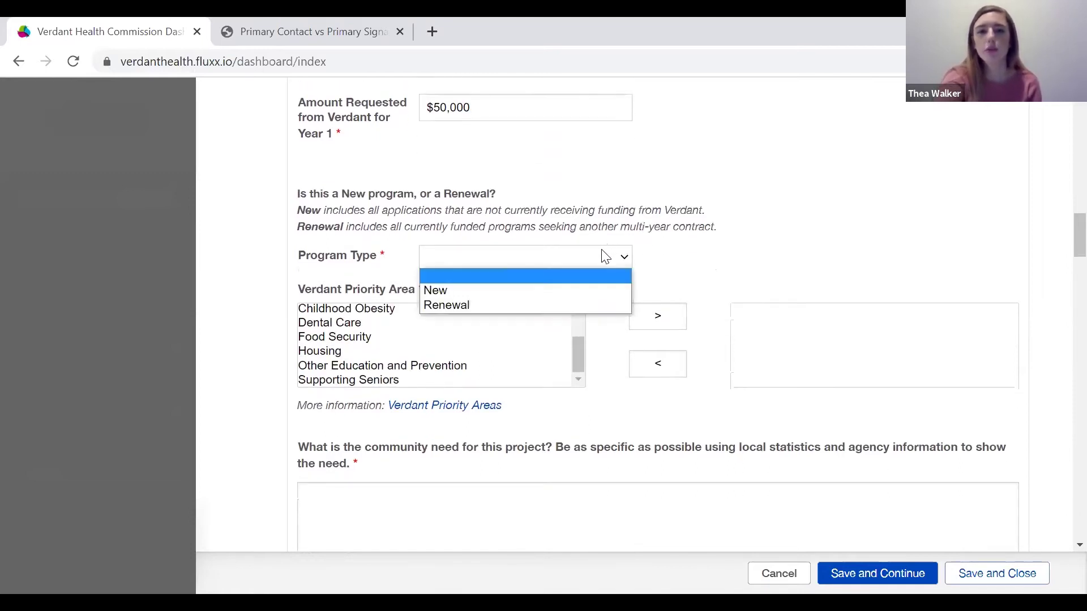
pyautogui.click(366, 215)
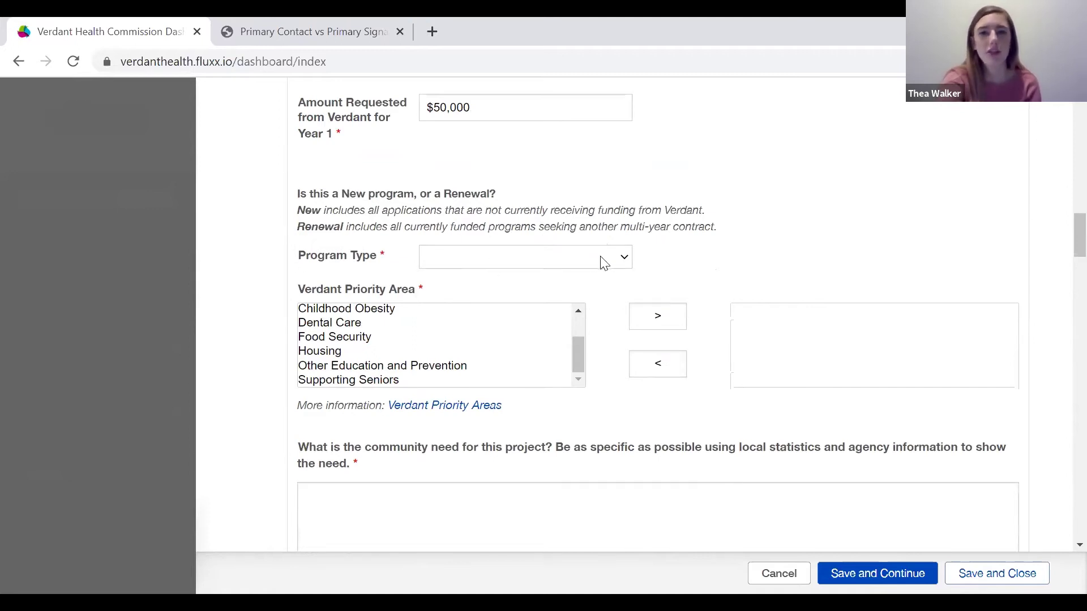
pyautogui.click(607, 256)
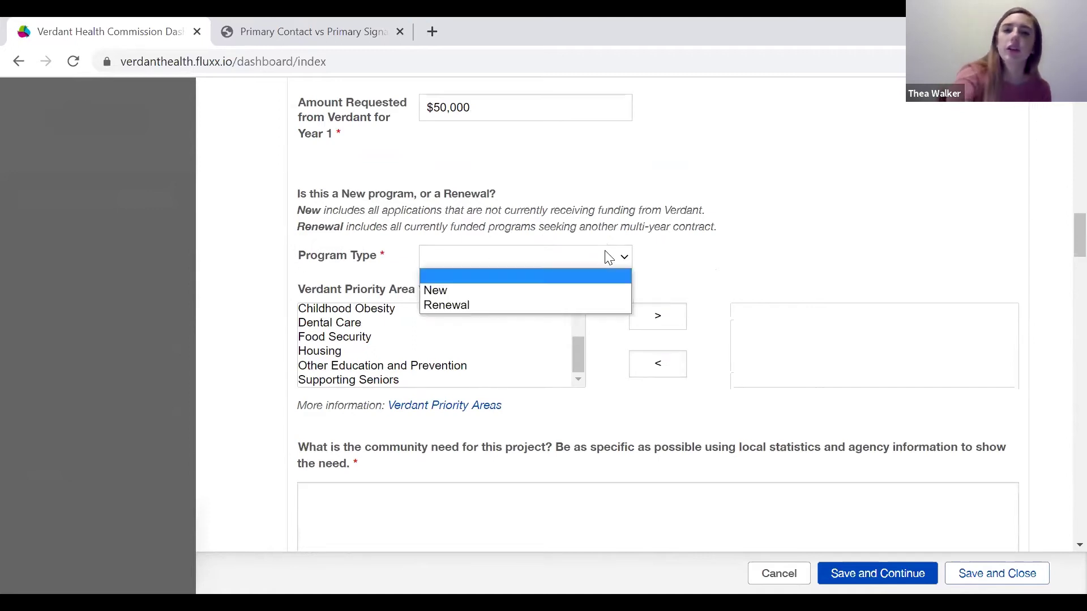
pyautogui.click(541, 290)
pyautogui.scroll(-1, 541, 298)
pyautogui.scroll(2, 478, 288)
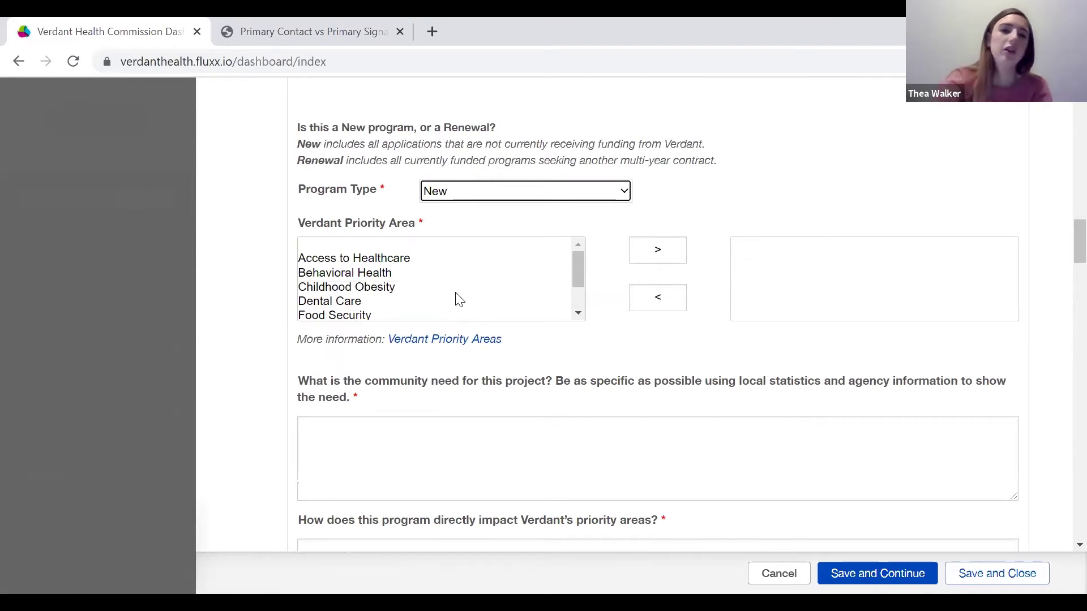
pyautogui.rightClick(459, 300)
pyautogui.click(470, 240)
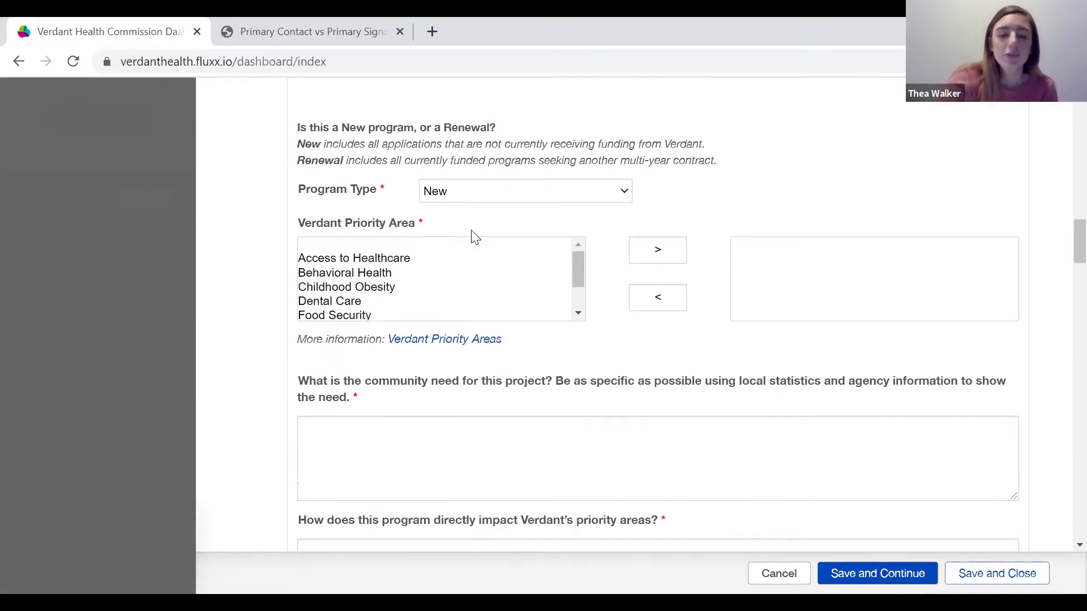
pyautogui.scroll(-1, 452, 292)
pyautogui.scroll(1, 431, 287)
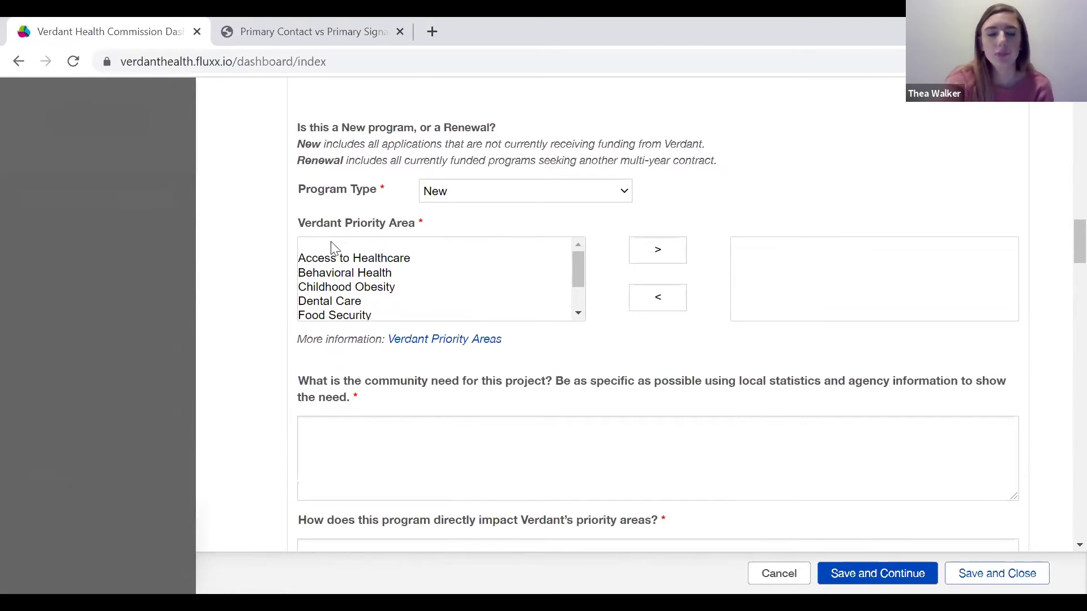
# Move Access to Healthcare into the chosen priority areas, adding then removing Food Security.
pyautogui.click(339, 261)
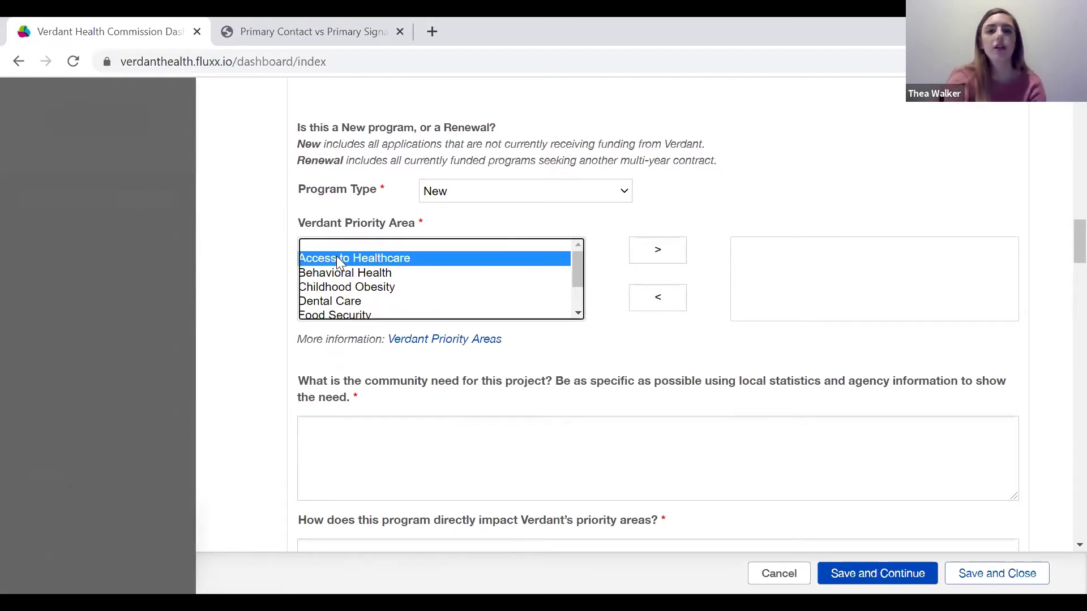
pyautogui.click(651, 256)
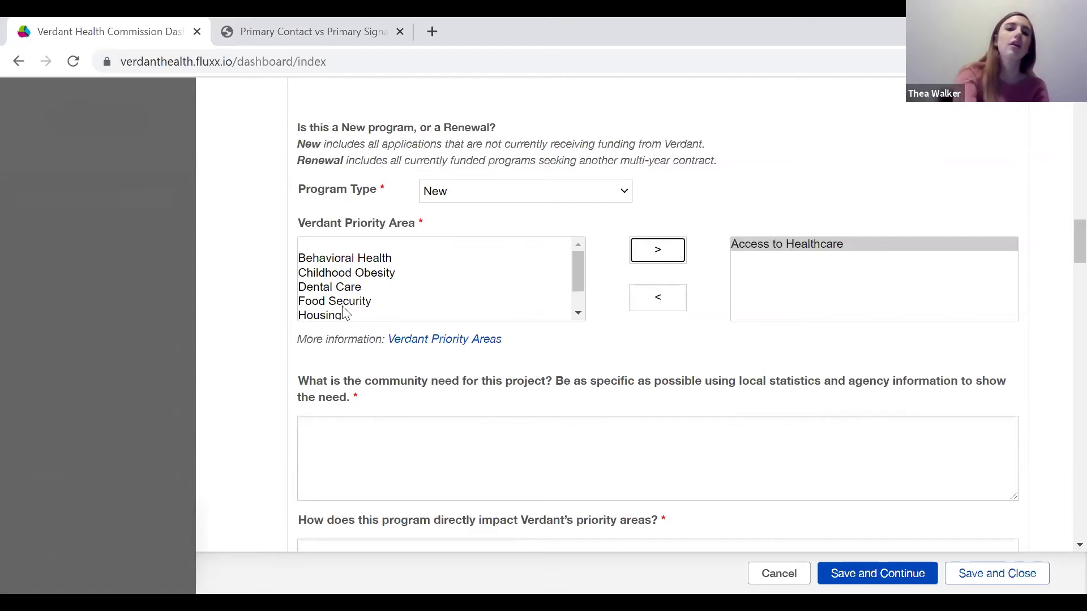
pyautogui.click(343, 308)
pyautogui.click(658, 258)
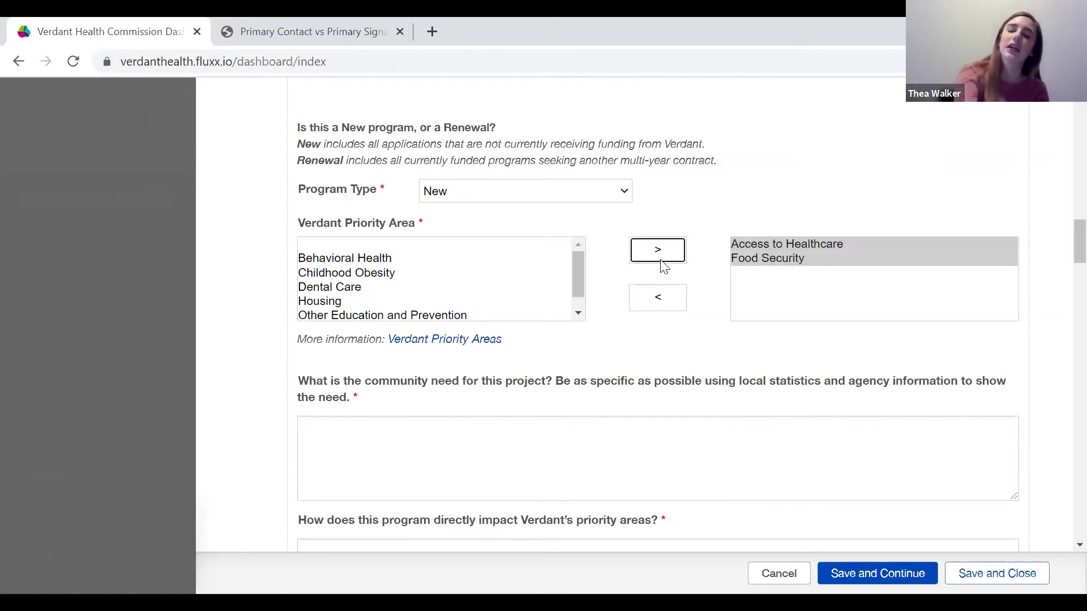
pyautogui.click(780, 259)
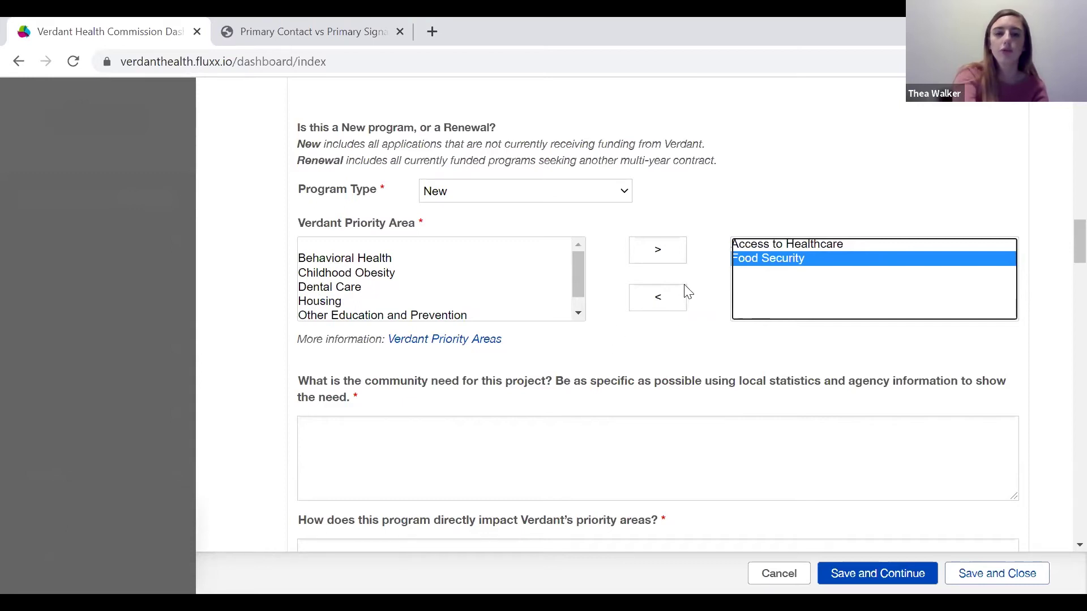
pyautogui.click(679, 299)
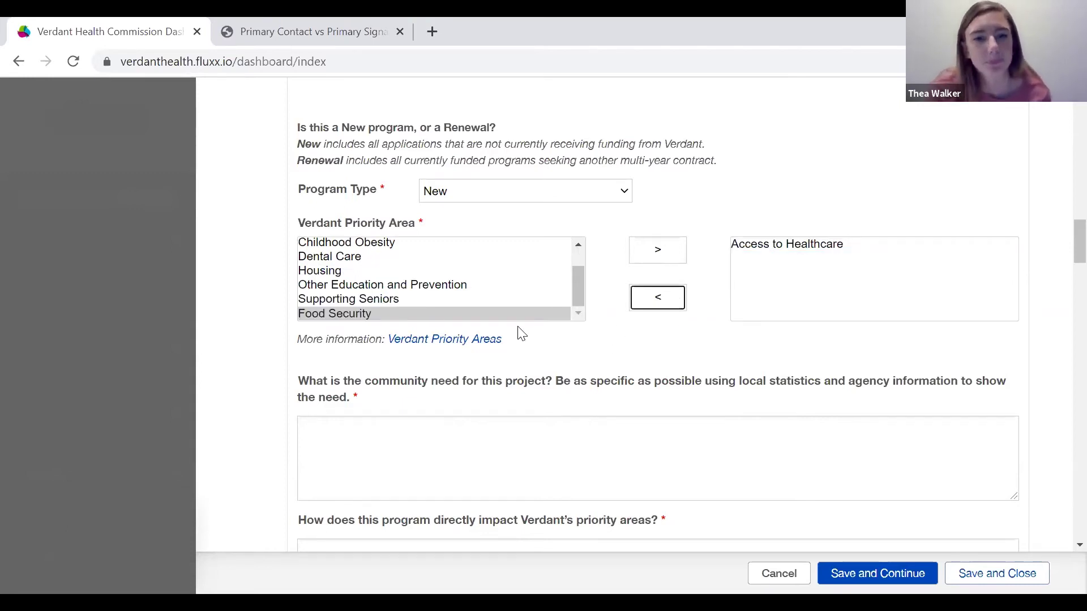
pyautogui.scroll(-1, 517, 332)
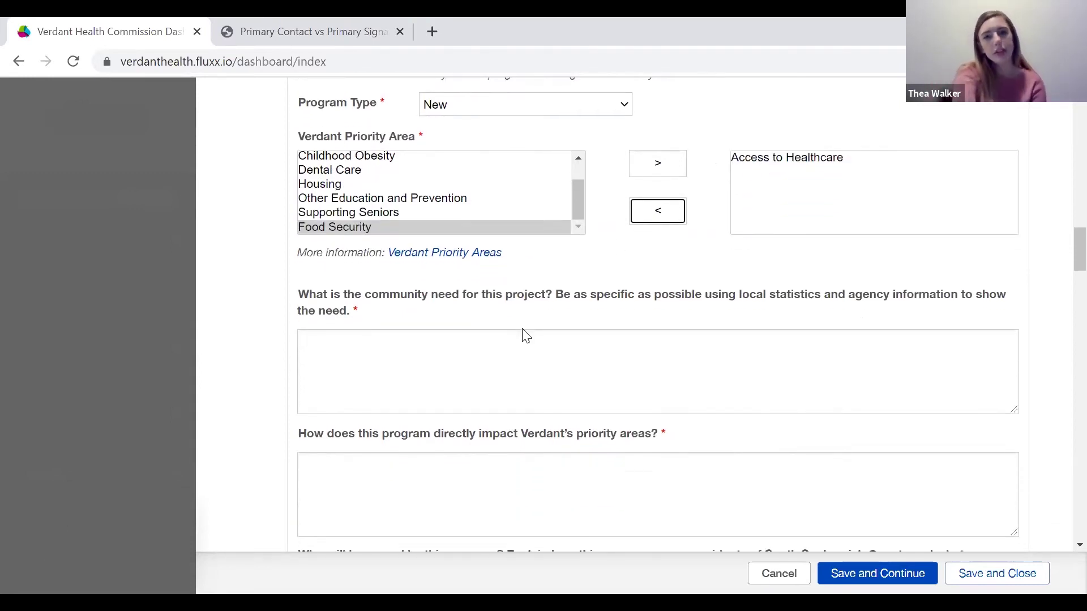
pyautogui.scroll(-1, 522, 334)
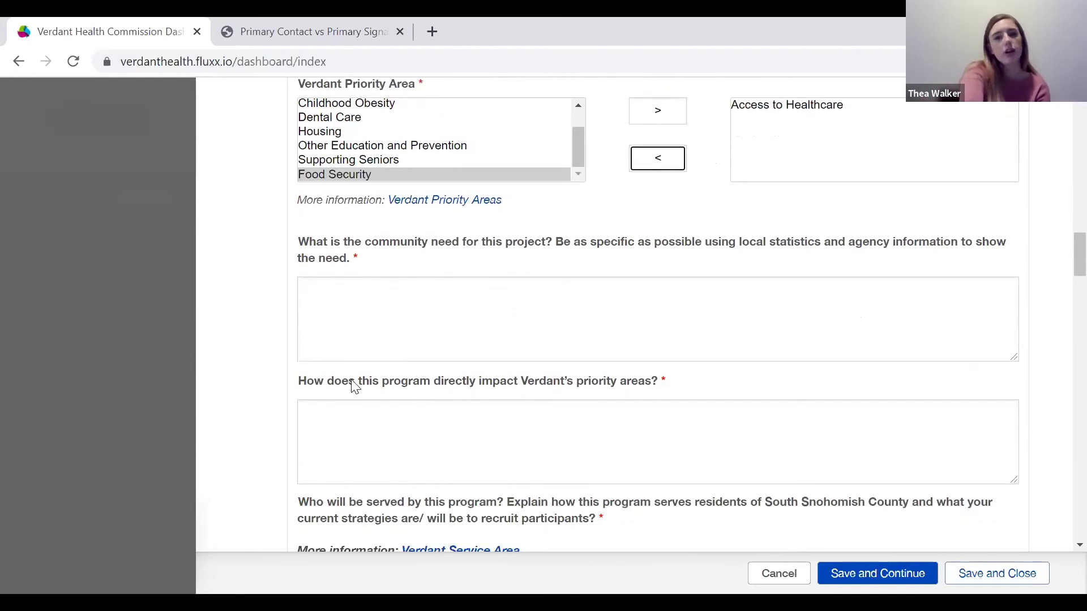
pyautogui.scroll(-1, 456, 354)
pyautogui.scroll(1, 456, 354)
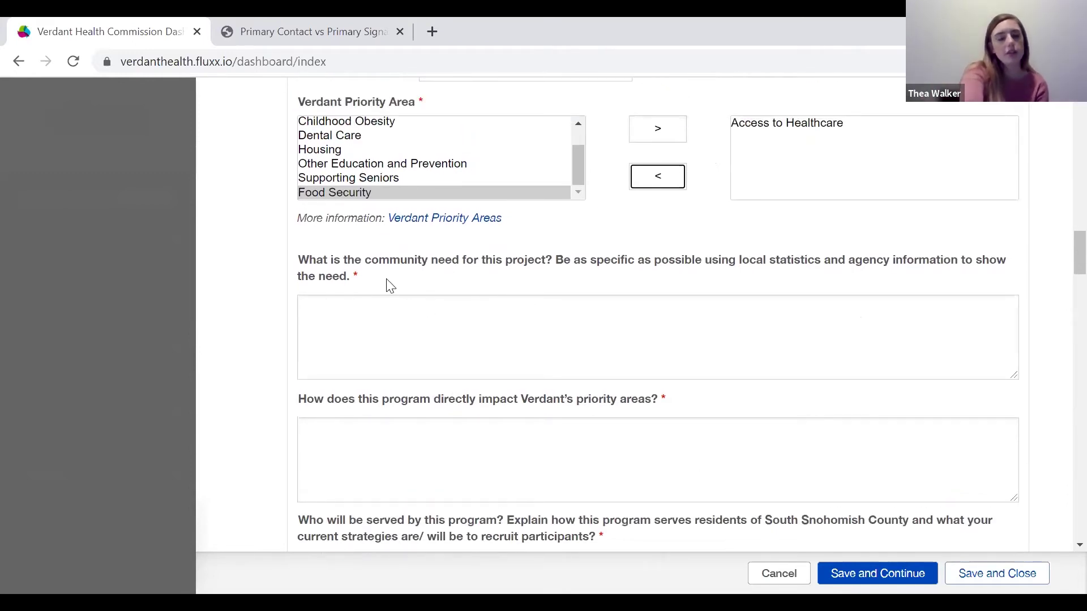
pyautogui.scroll(-1, 408, 425)
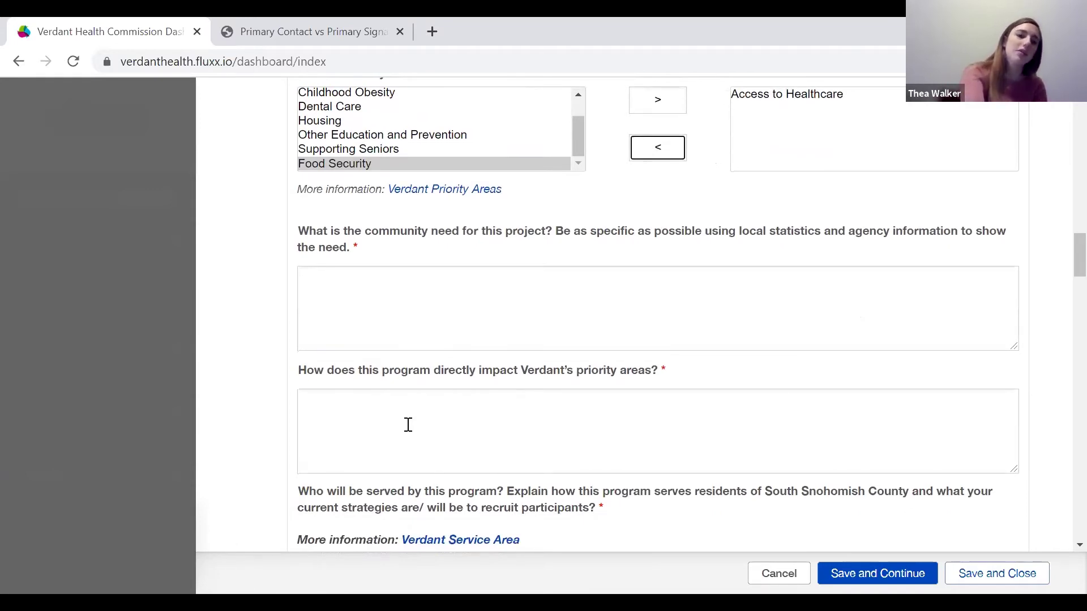
pyautogui.scroll(-1, 408, 424)
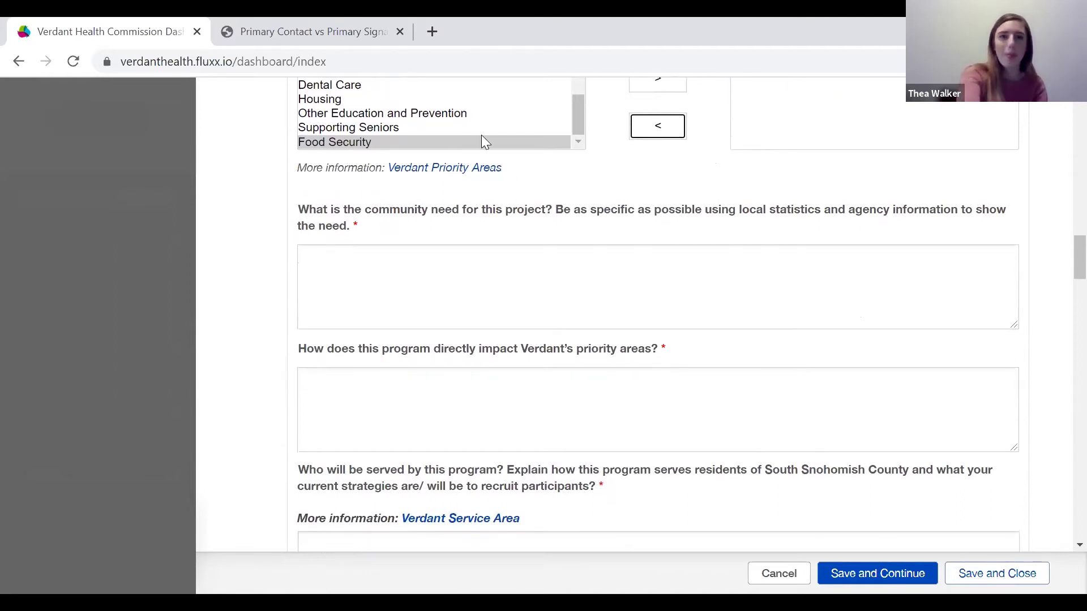
pyautogui.click(266, 107)
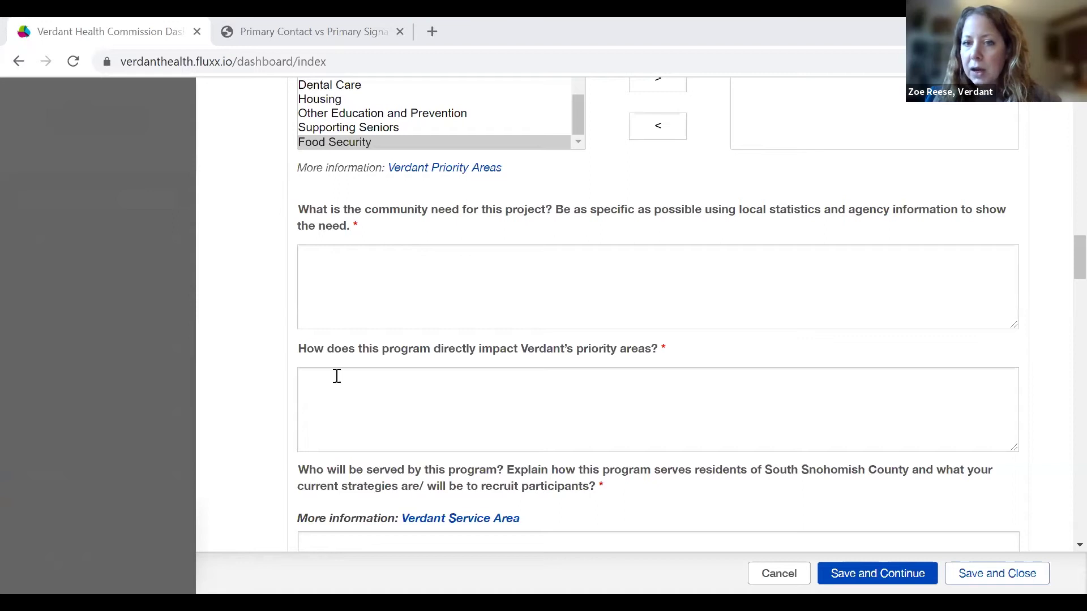
# Answer the community need question with 'abcdefg'.
pyautogui.click(354, 288)
pyautogui.write('som')
pyautogui.press('BackSpace')
pyautogui.press('BackSpace')
pyautogui.press('BackSpace')
pyautogui.write('abcdefg')
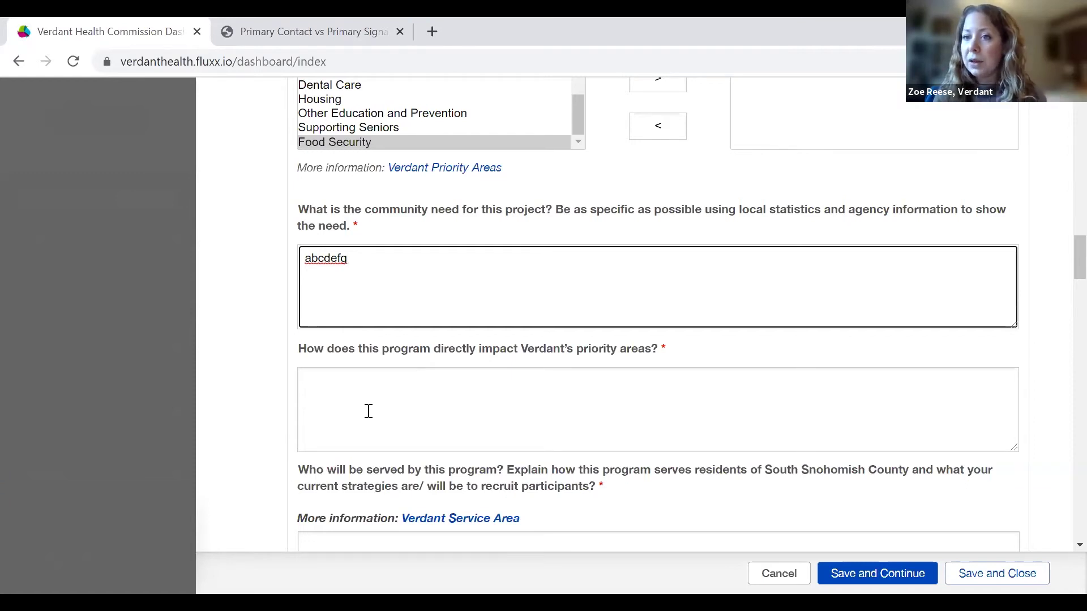
# Answer the priority-areas impact question with 'abcdefg'.
pyautogui.click(369, 411)
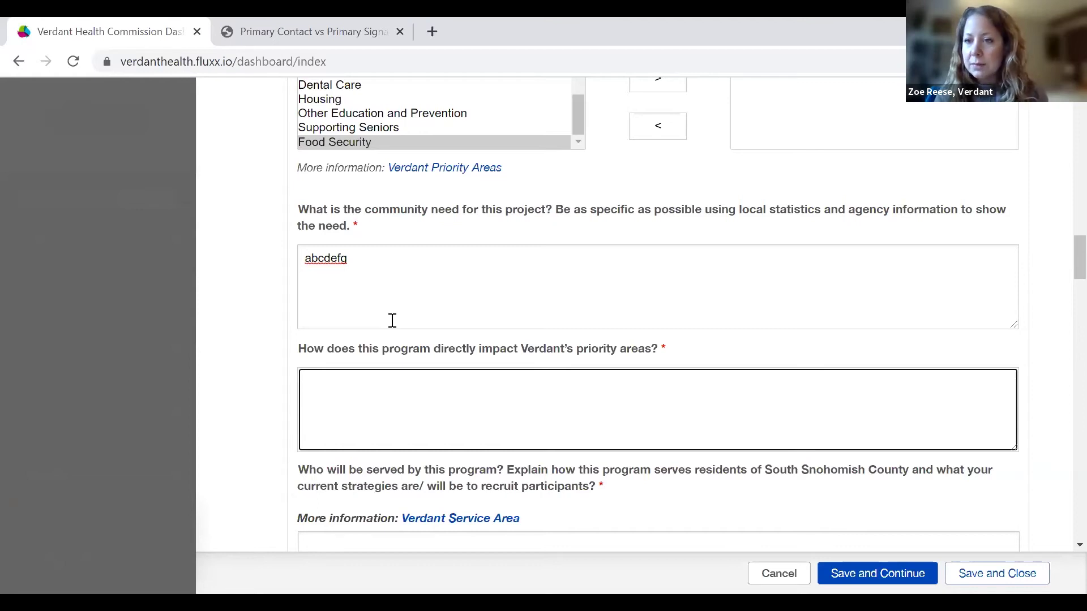
pyautogui.scroll(-1, 393, 320)
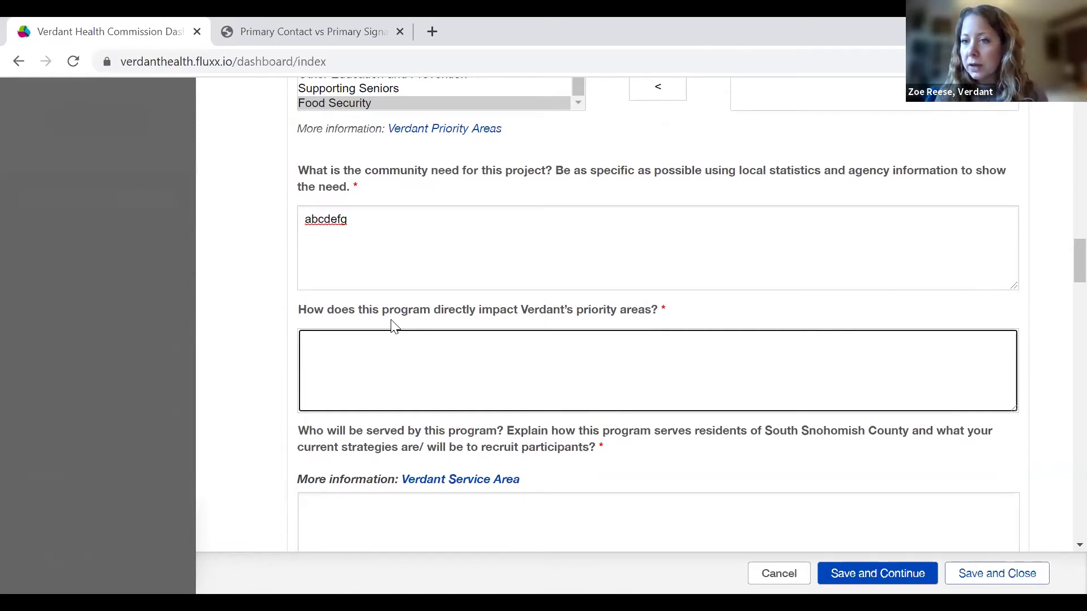
pyautogui.write('a')
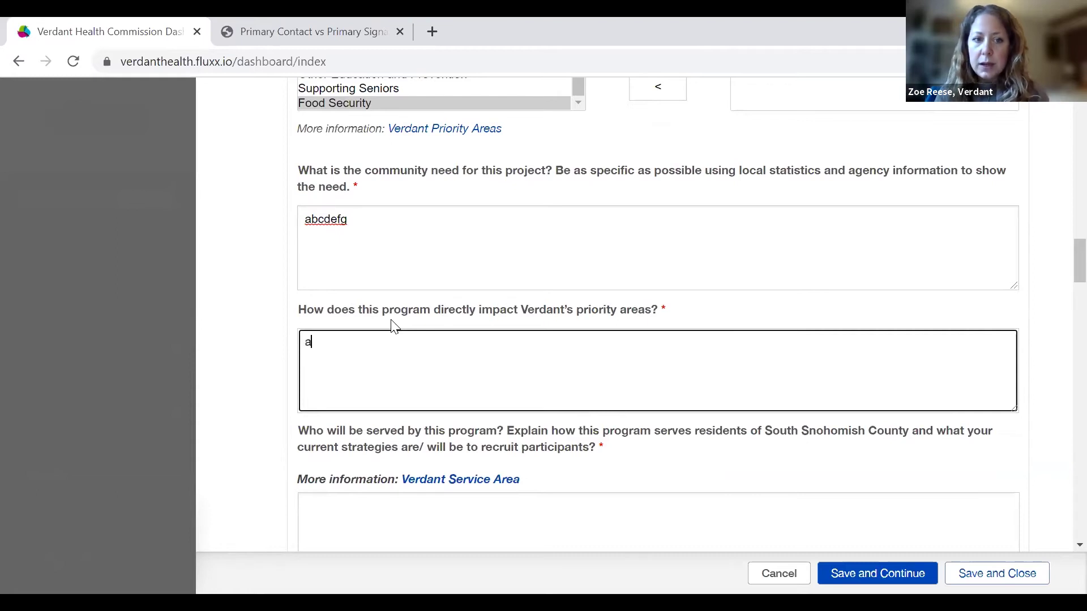
pyautogui.write('bcdefg')
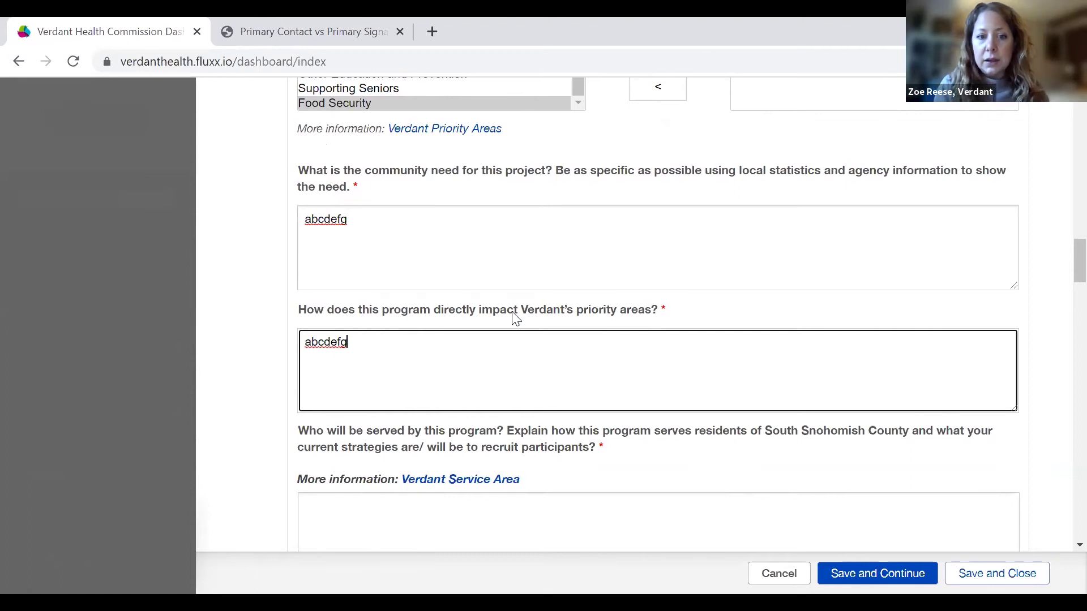
pyautogui.scroll(-1, 519, 378)
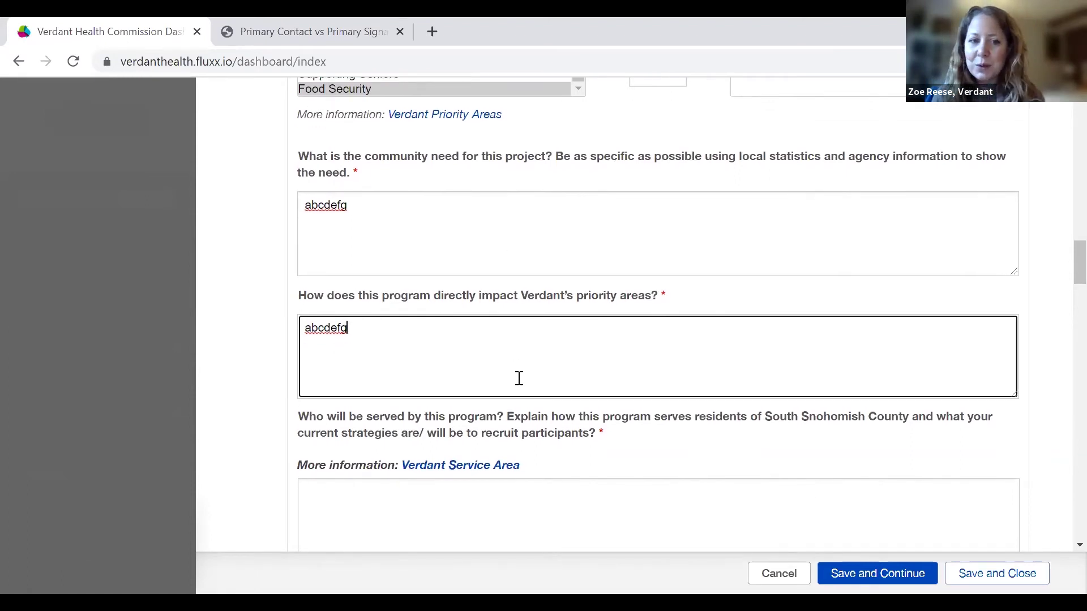
pyautogui.scroll(-2, 518, 378)
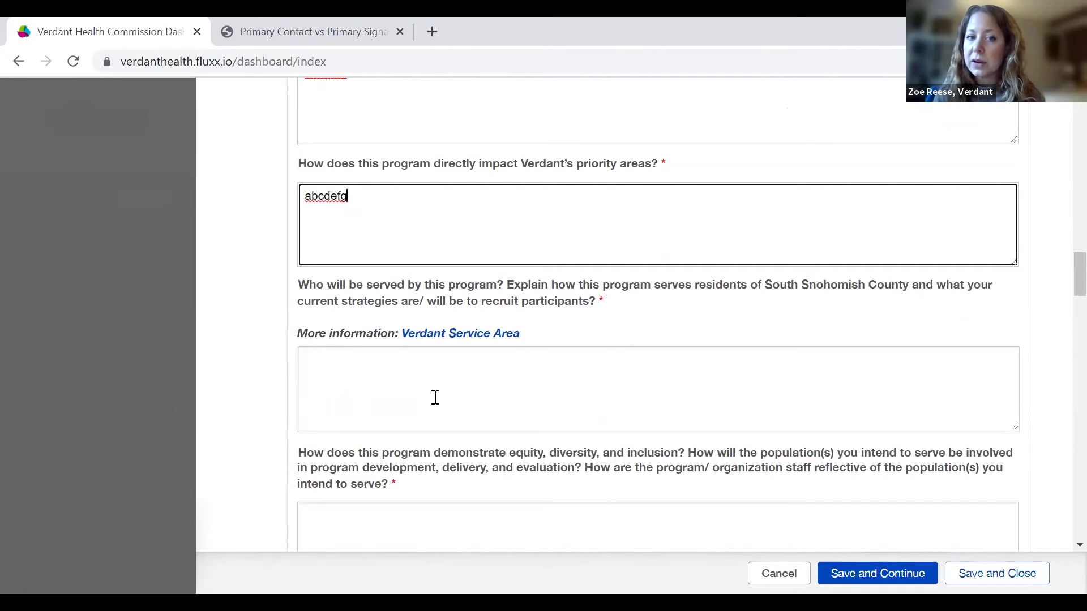
# Answer the 'Who will be served' recruitment question with 'abcdefg'.
pyautogui.click(435, 398)
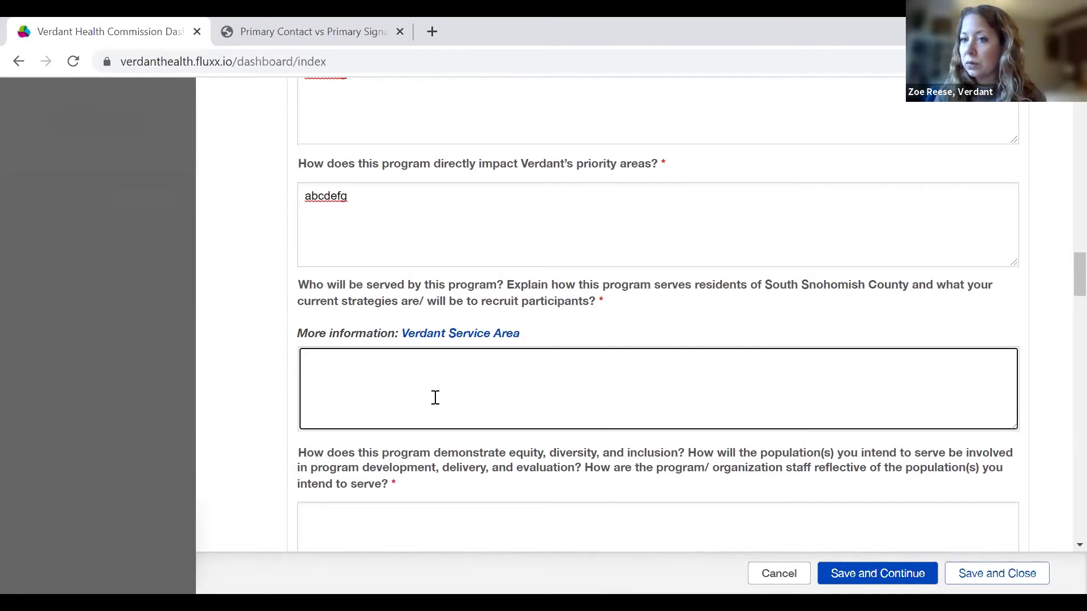
pyautogui.write('abcdefg')
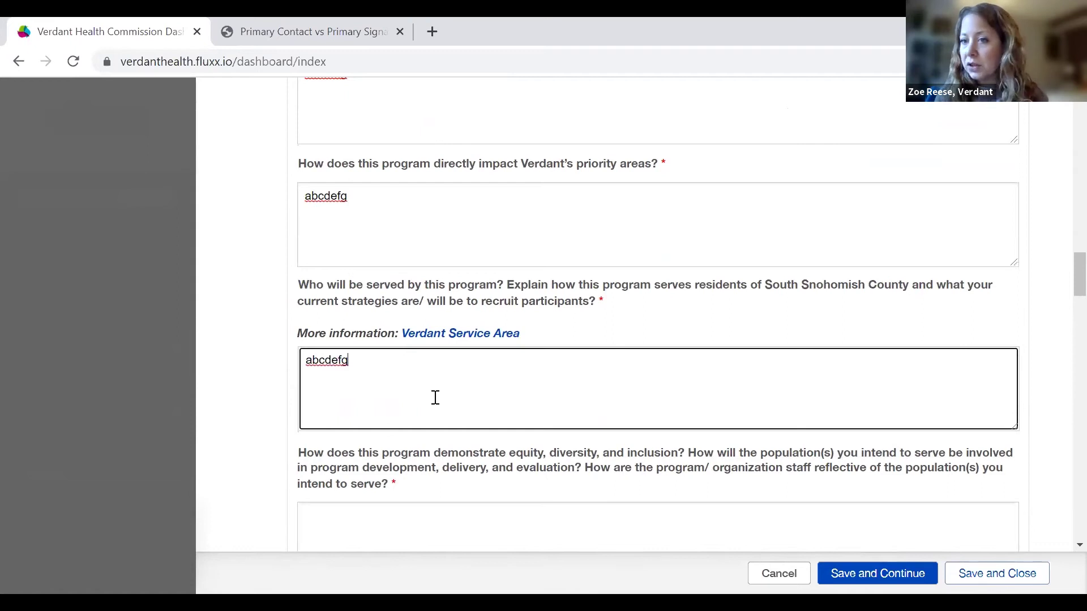
pyautogui.scroll(-1, 435, 398)
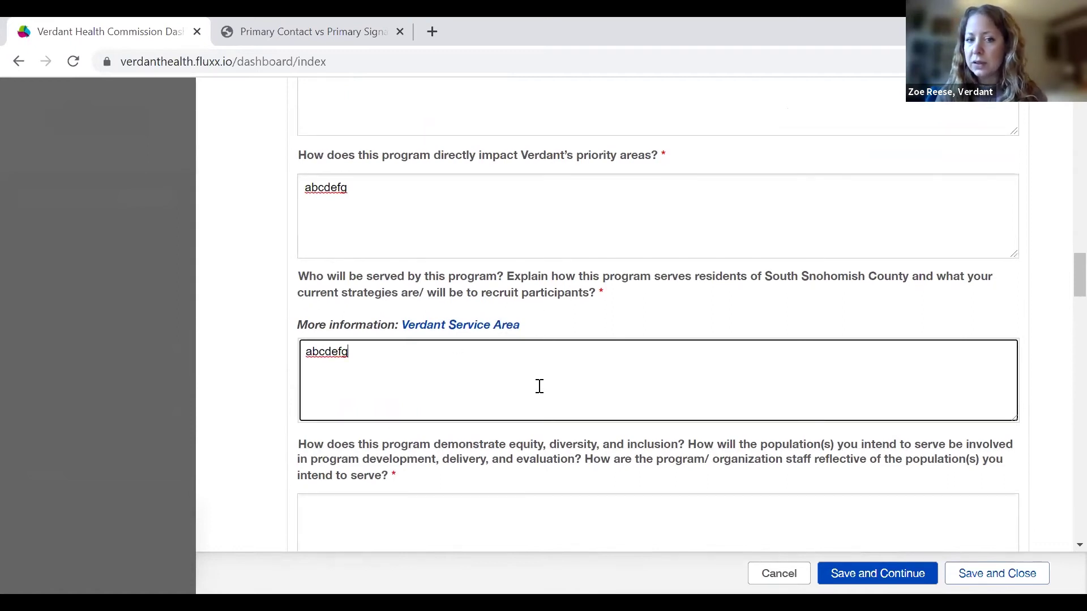
pyautogui.scroll(-1, 539, 383)
# Answer the equity, diversity and inclusion question with 'abcdefg'.
pyautogui.scroll(-1, 539, 386)
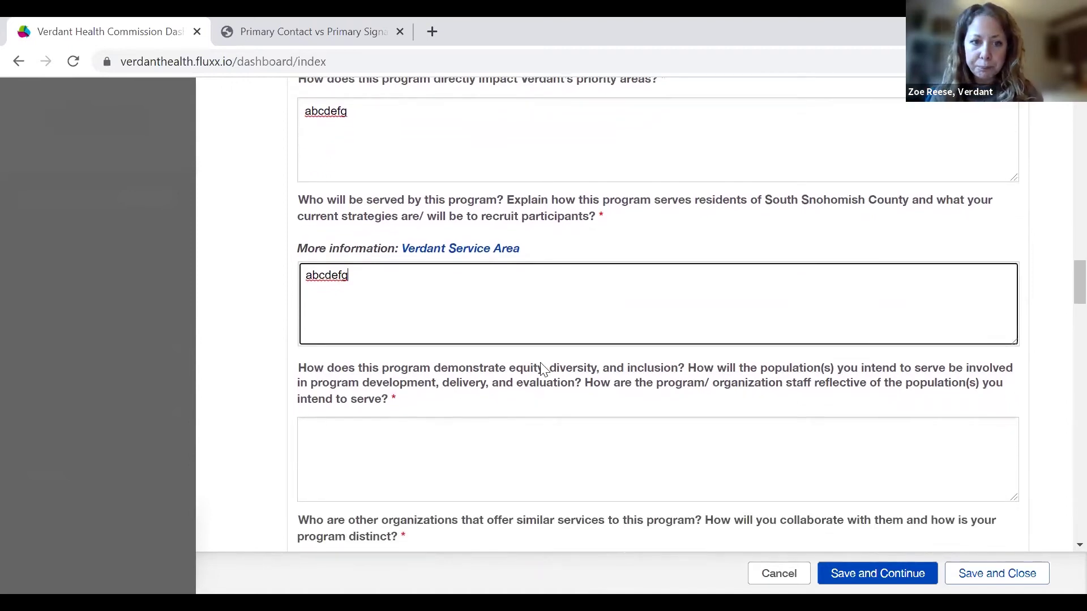
pyautogui.scroll(-2, 556, 419)
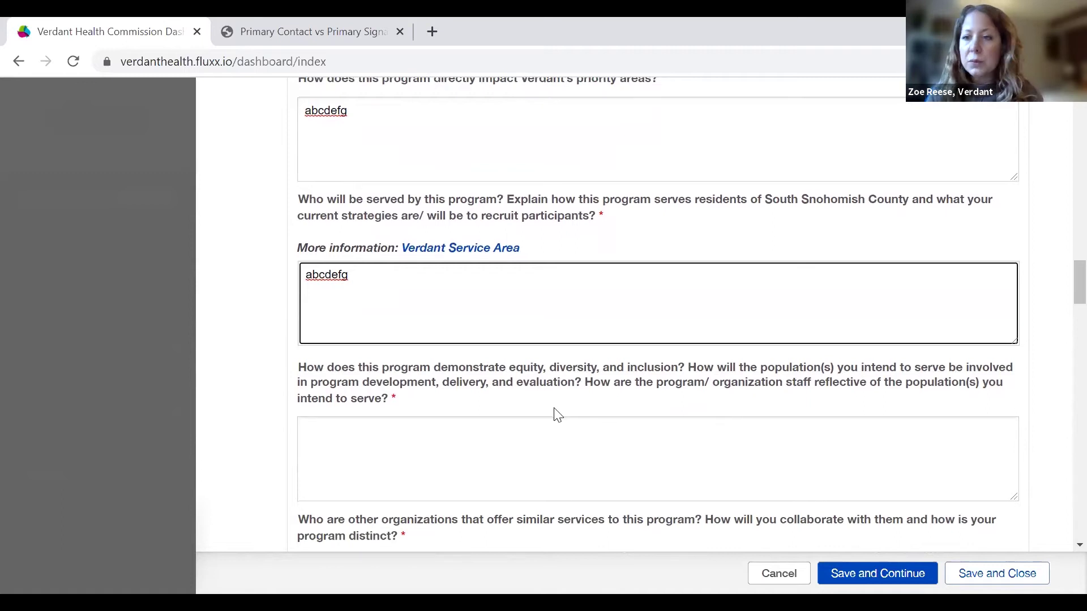
pyautogui.scroll(-1, 556, 409)
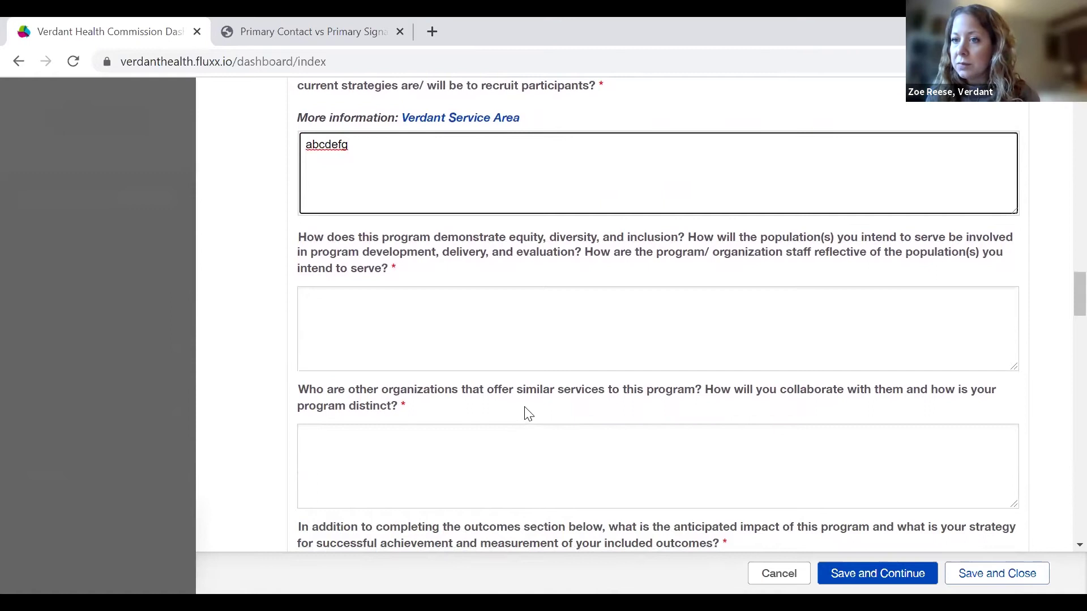
pyautogui.click(410, 307)
pyautogui.write('abcdefg')
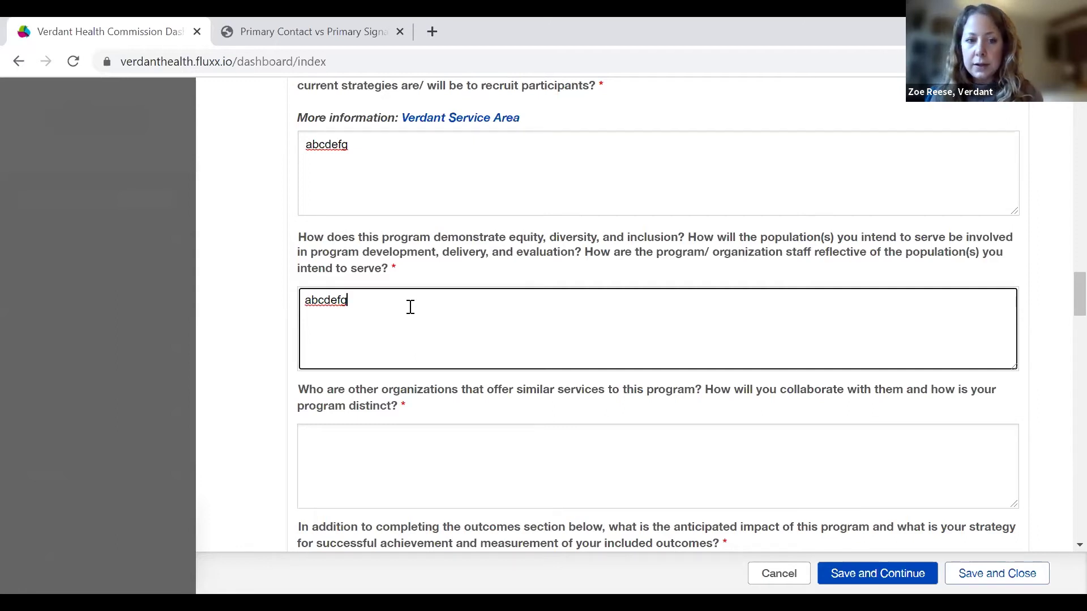
pyautogui.scroll(-3, 411, 307)
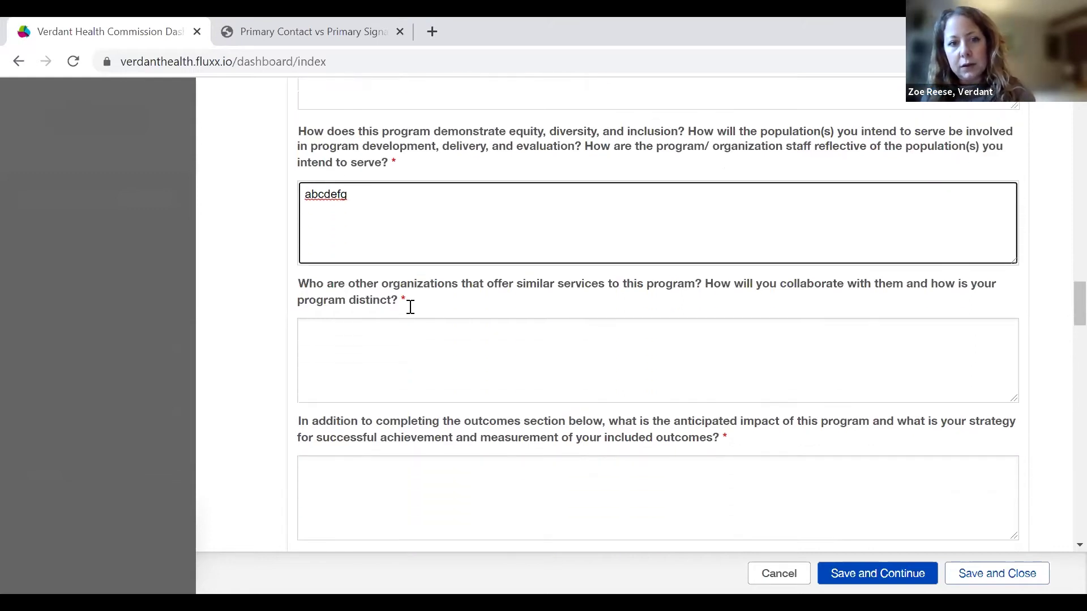
pyautogui.scroll(-1, 411, 307)
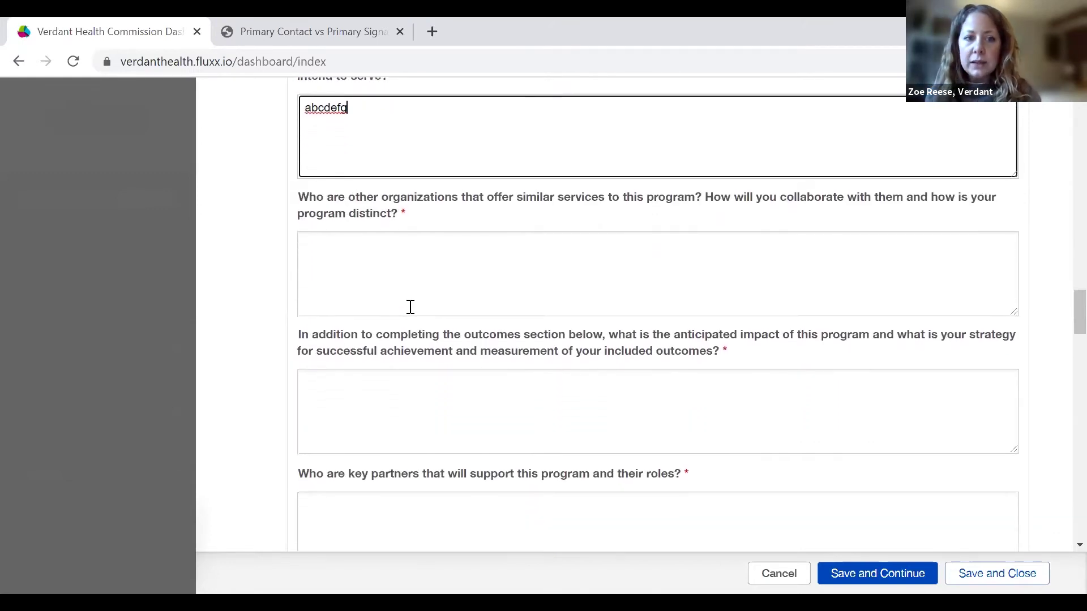
# Answer the similar-organizations collaboration question with 'abcdefg'.
pyautogui.click(398, 270)
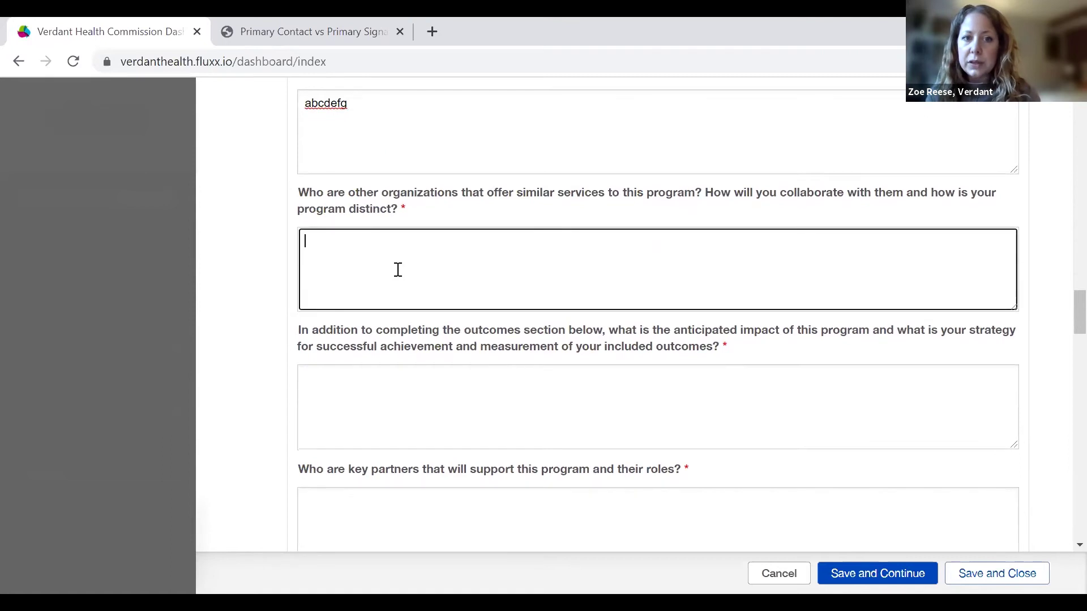
pyautogui.write('abcdefg')
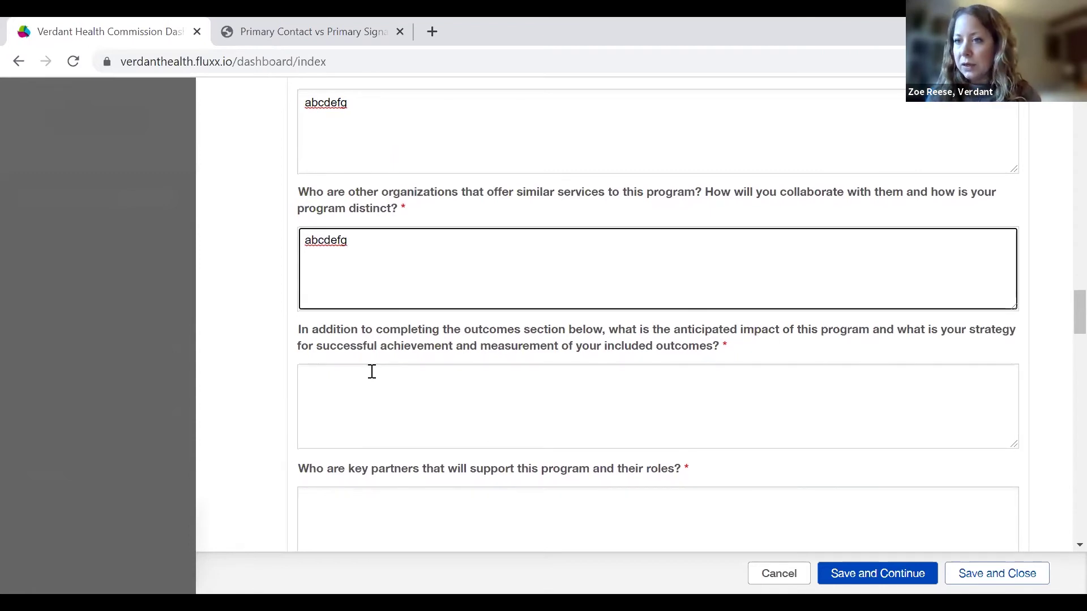
pyautogui.scroll(-1, 372, 371)
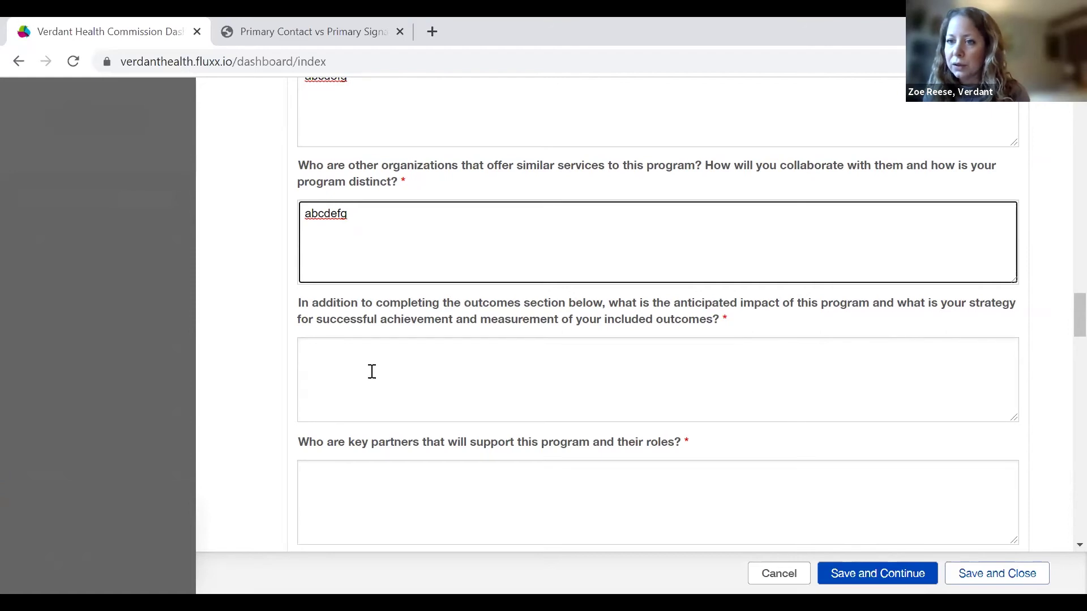
# Answer the anticipated impact and measurement question with 'abcdefg'.
pyautogui.click(372, 372)
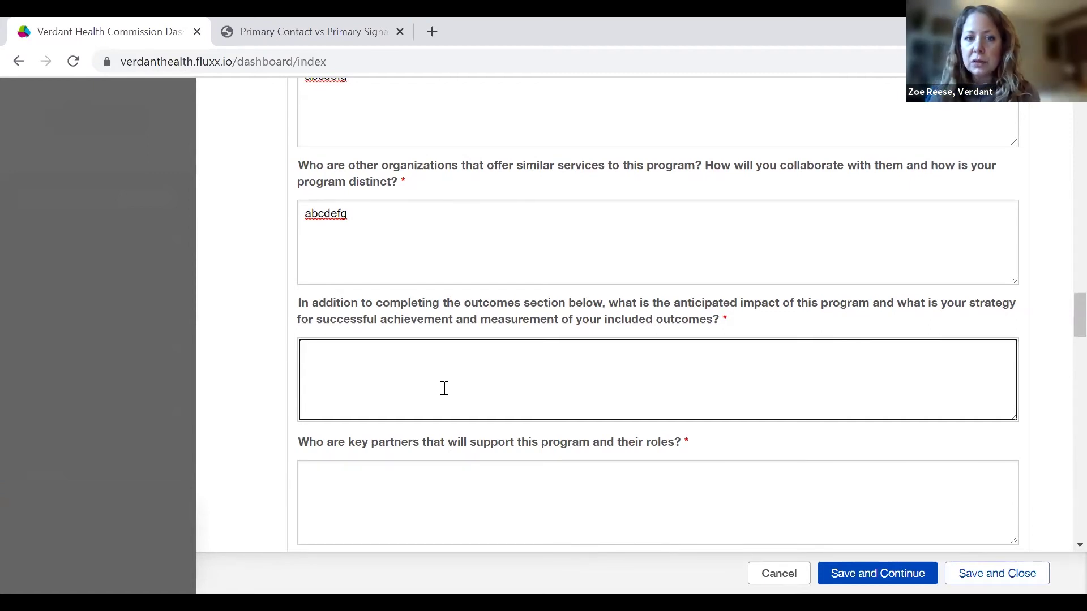
pyautogui.write('abcdefg')
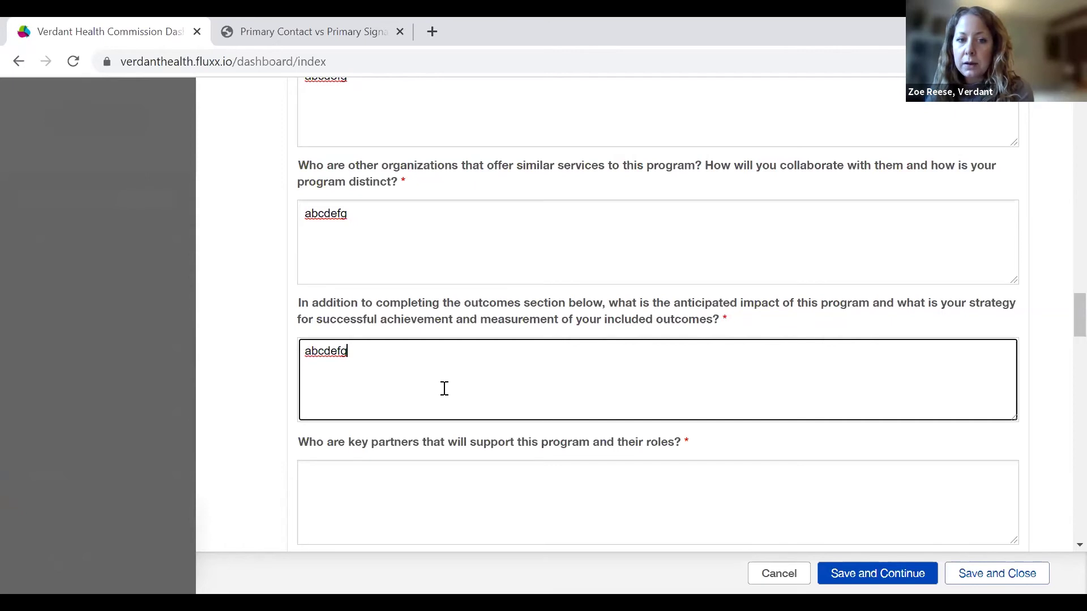
pyautogui.scroll(-5, 445, 388)
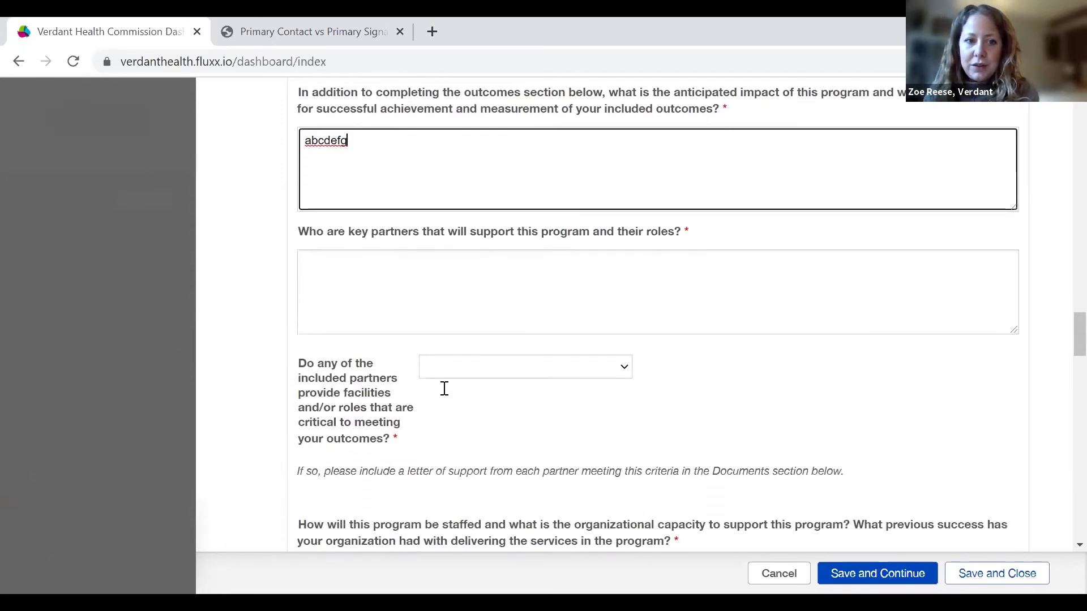
# Type 'abcdefg' for key partners and answer Yes to the critical-partners dropdown.
pyautogui.click(393, 221)
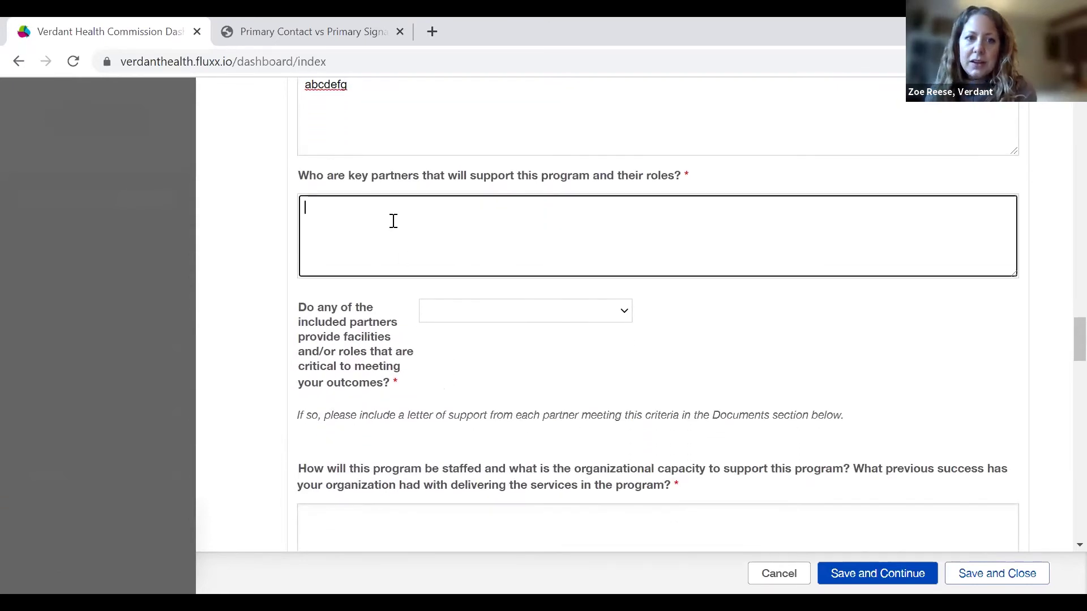
pyautogui.write('abcdefg')
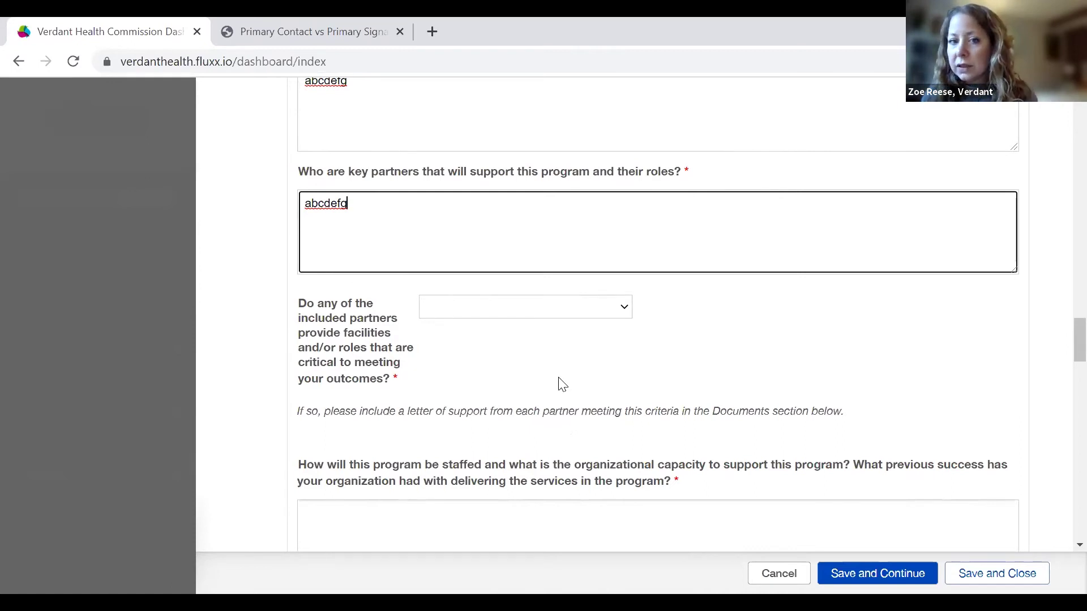
pyautogui.click(626, 307)
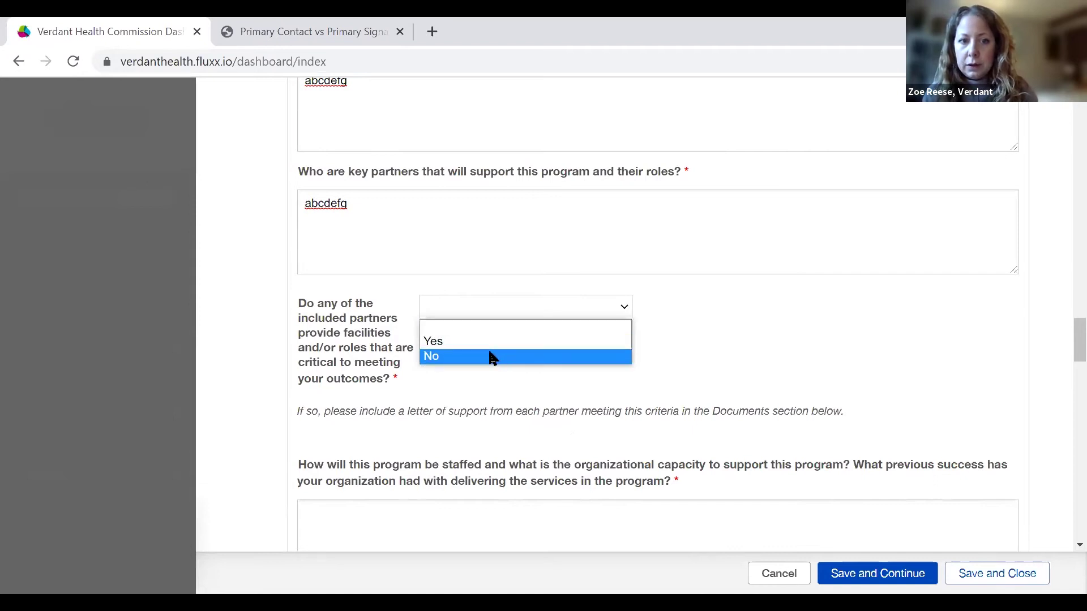
pyautogui.click(478, 340)
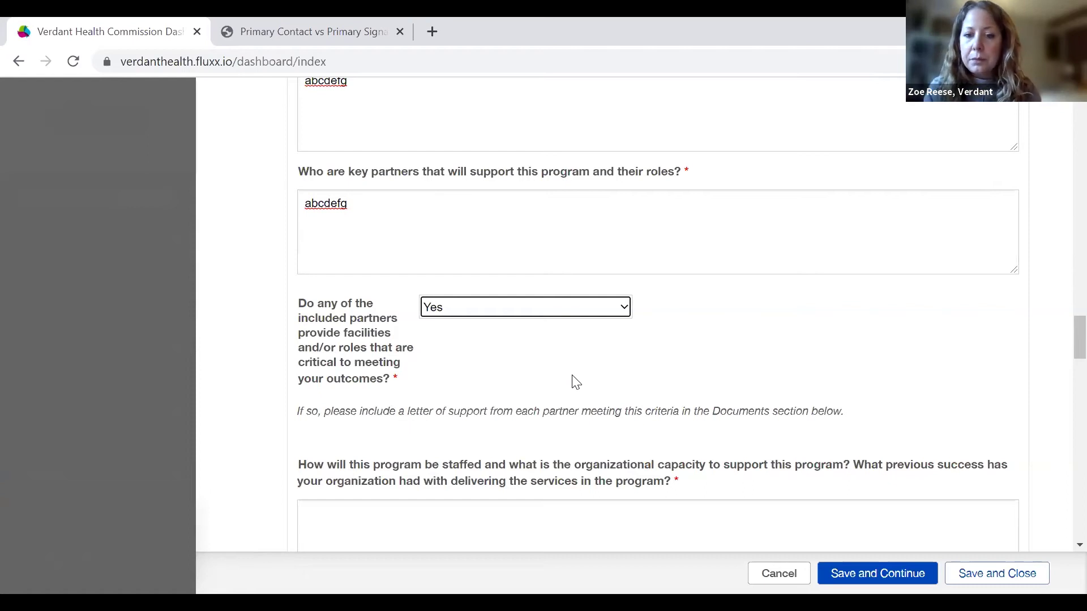
# Answer the staffing and organizational-capacity question with 'abcdefg'.
pyautogui.scroll(-5, 575, 379)
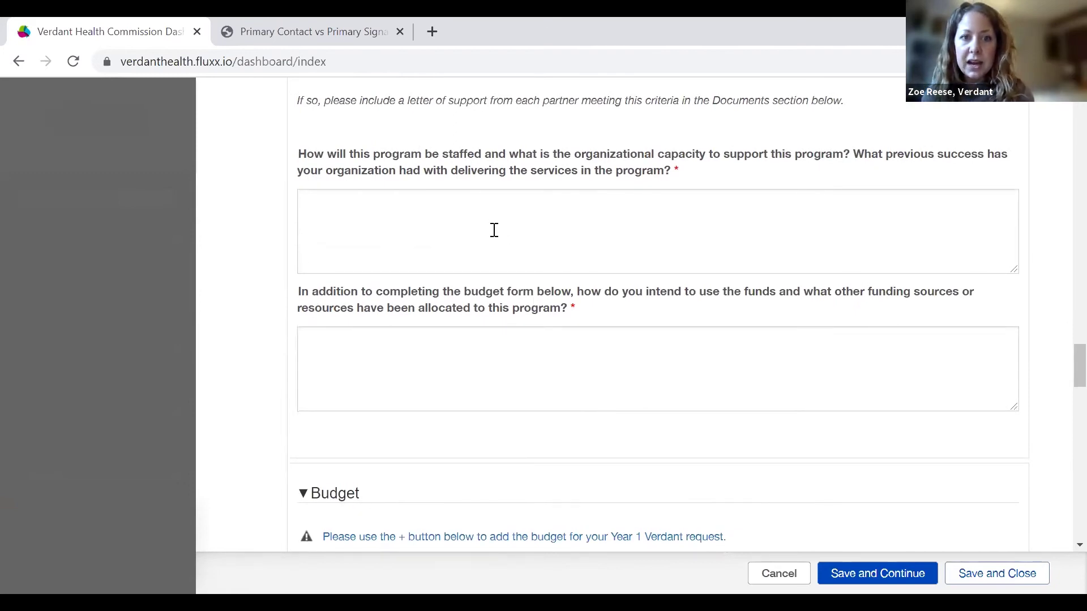
pyautogui.click(494, 233)
pyautogui.write('bcdefg')
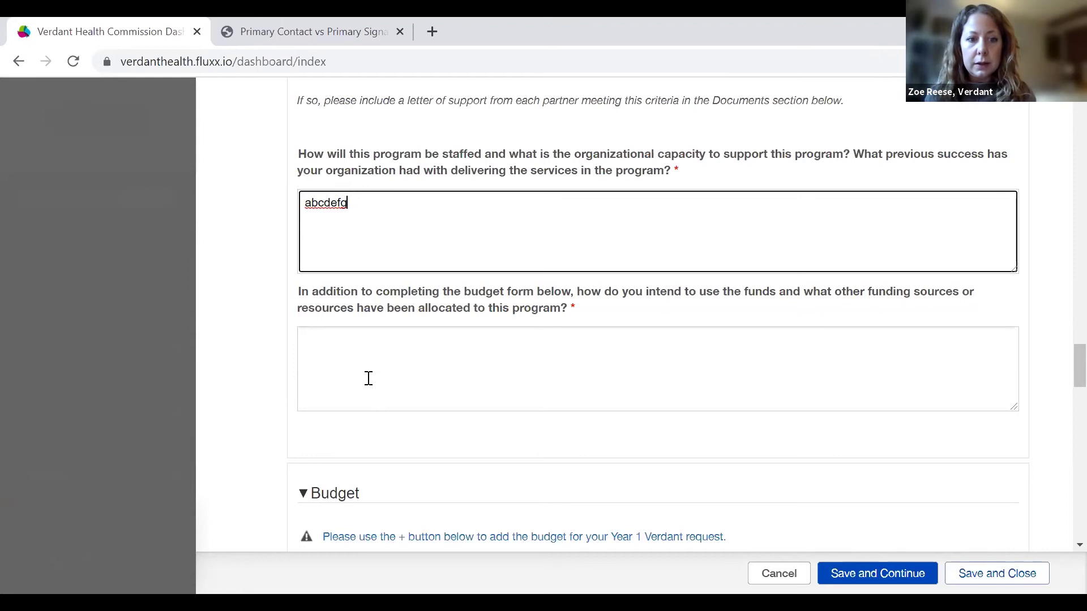
# Answer the use-of-funds and other funding sources question with 'abcdefg'.
pyautogui.click(368, 379)
pyautogui.scroll(-1, 369, 379)
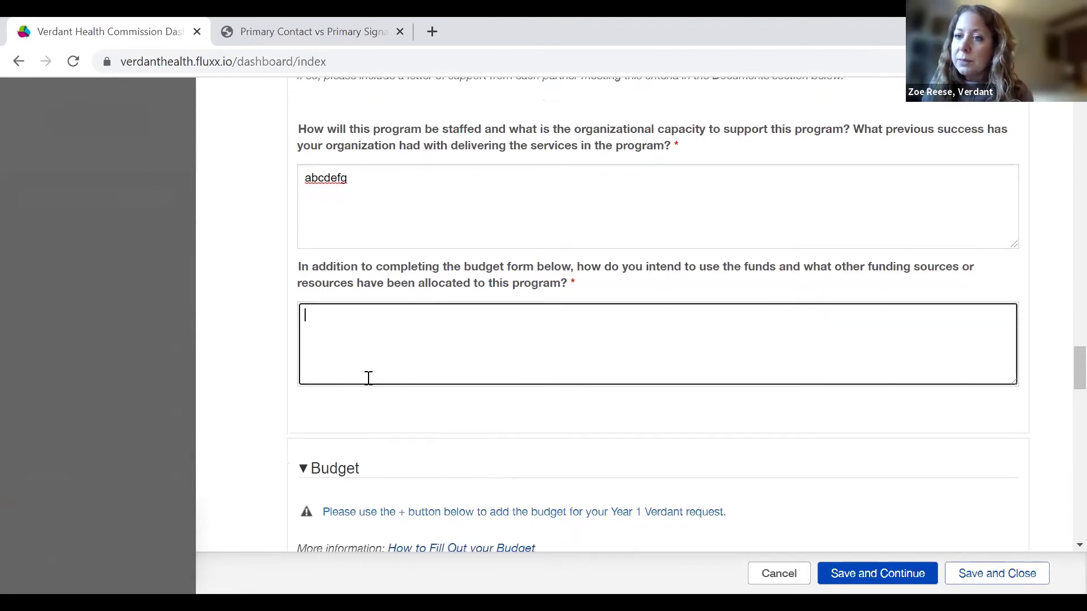
pyautogui.write('abcdefg')
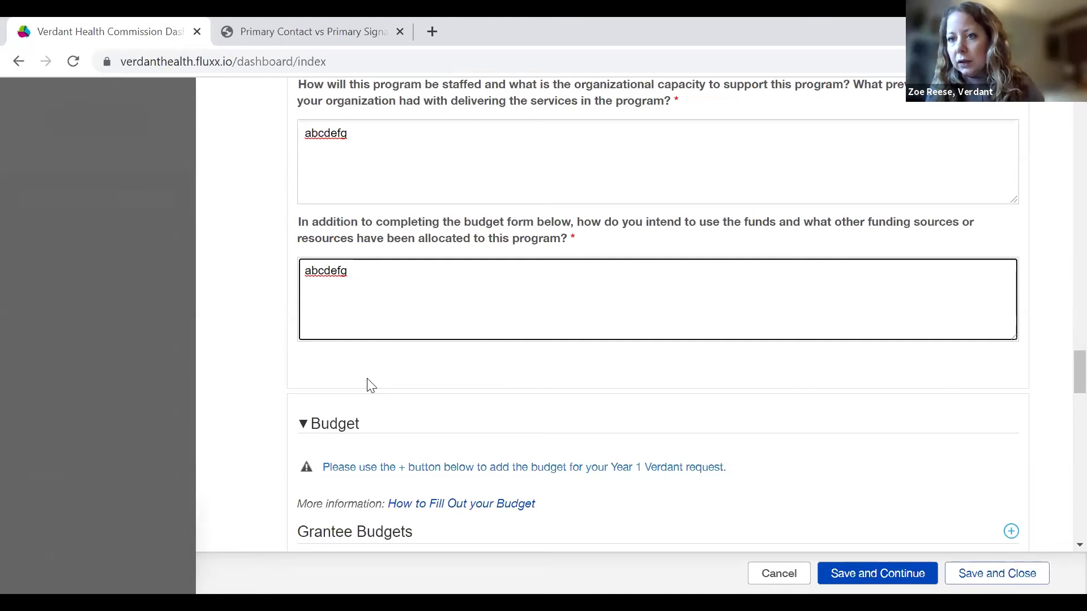
# Save the request with Save and Continue and return to the Budget section.
pyautogui.scroll(-1, 369, 385)
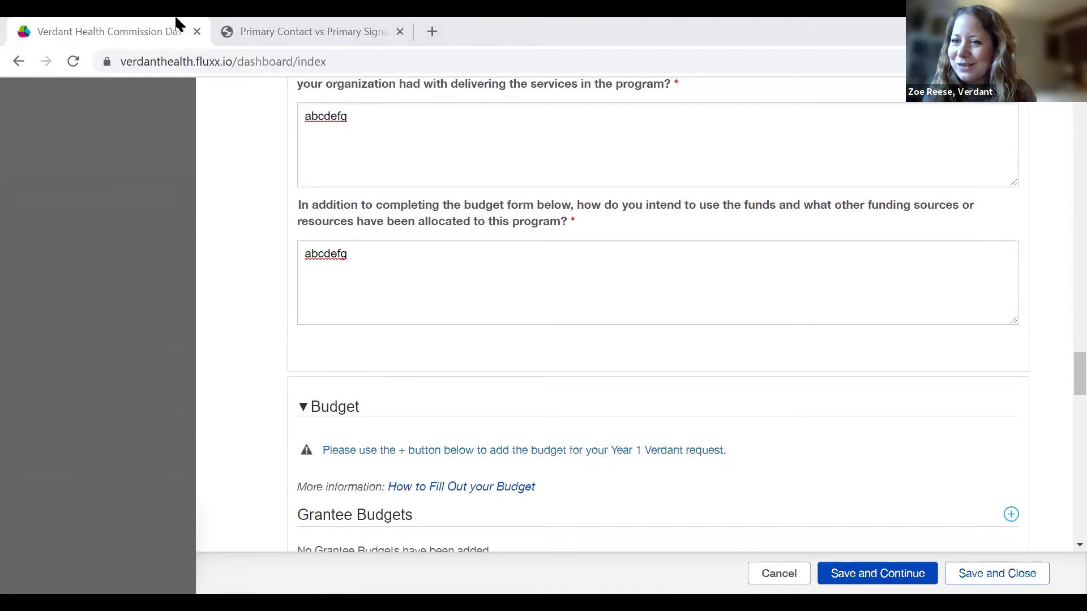
pyautogui.scroll(-2, 482, 297)
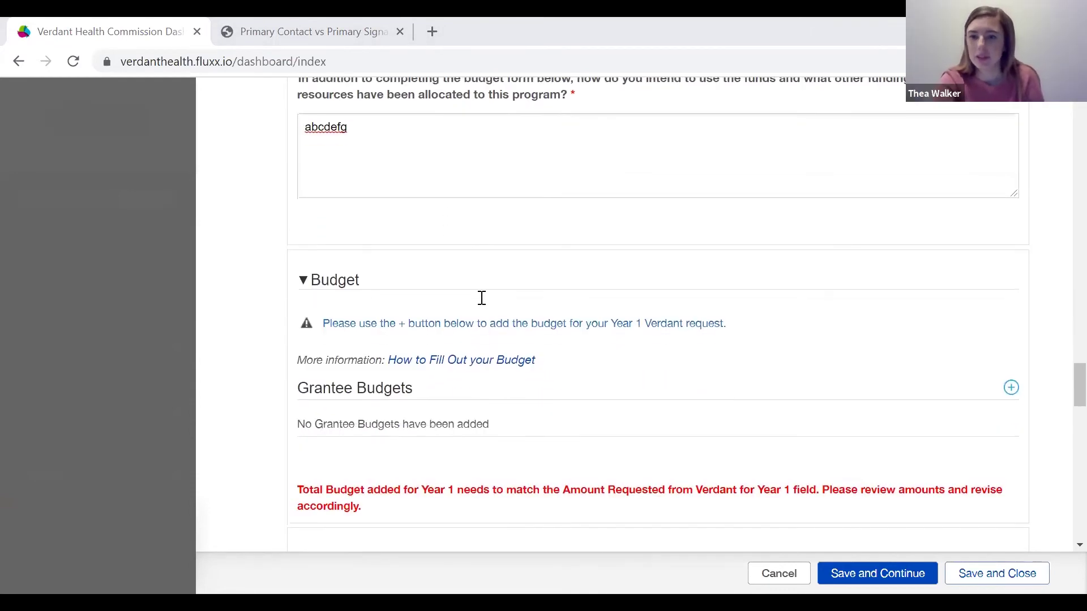
pyautogui.click(845, 571)
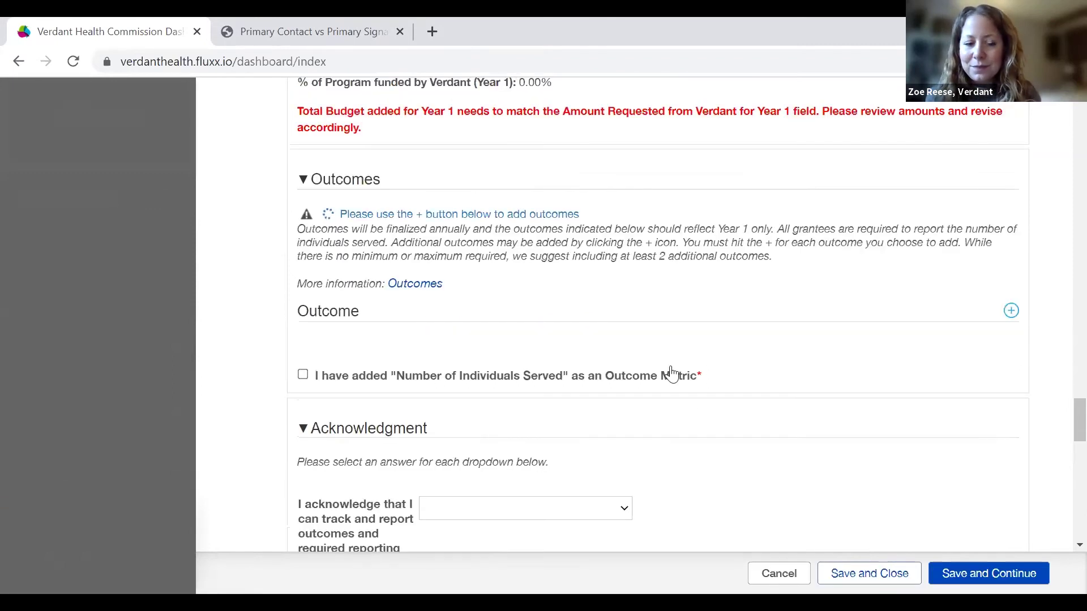
pyautogui.scroll(7, 594, 376)
pyautogui.scroll(-3, 594, 376)
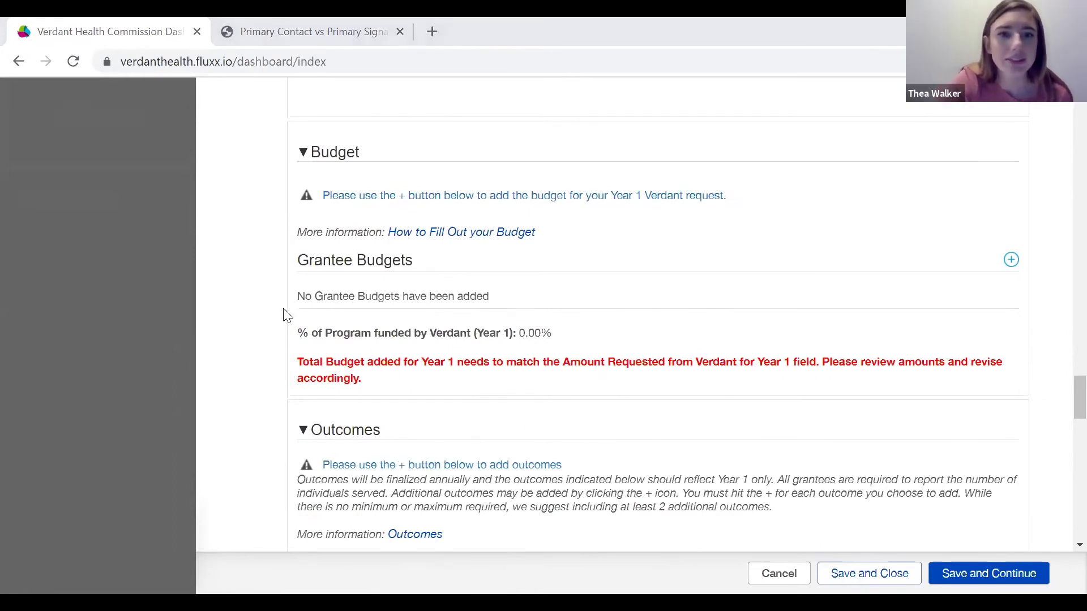
pyautogui.scroll(1, 372, 338)
pyautogui.scroll(1, 372, 338)
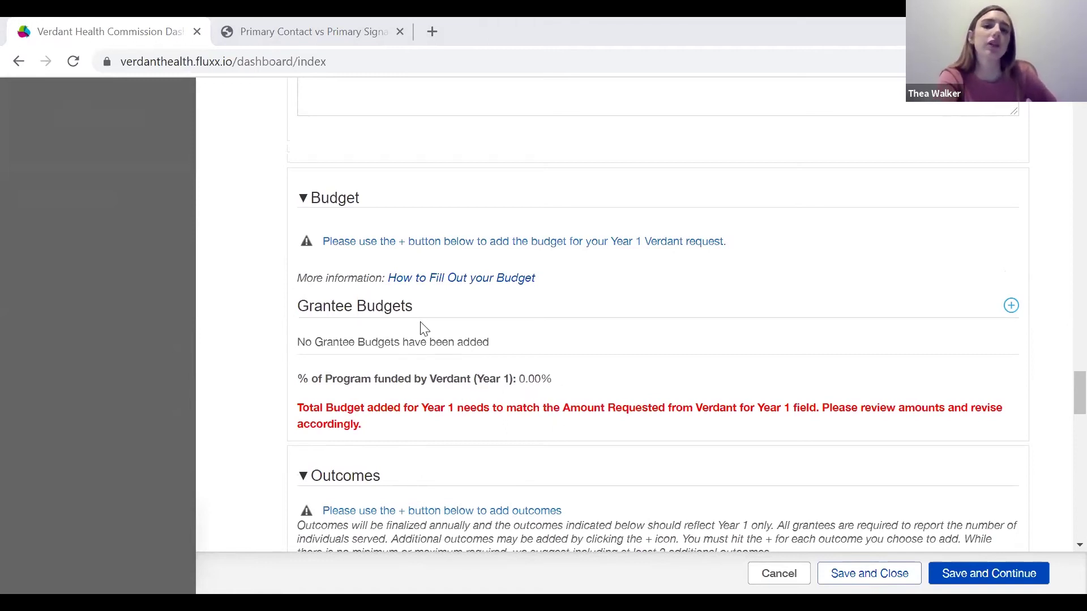
pyautogui.scroll(1, 616, 340)
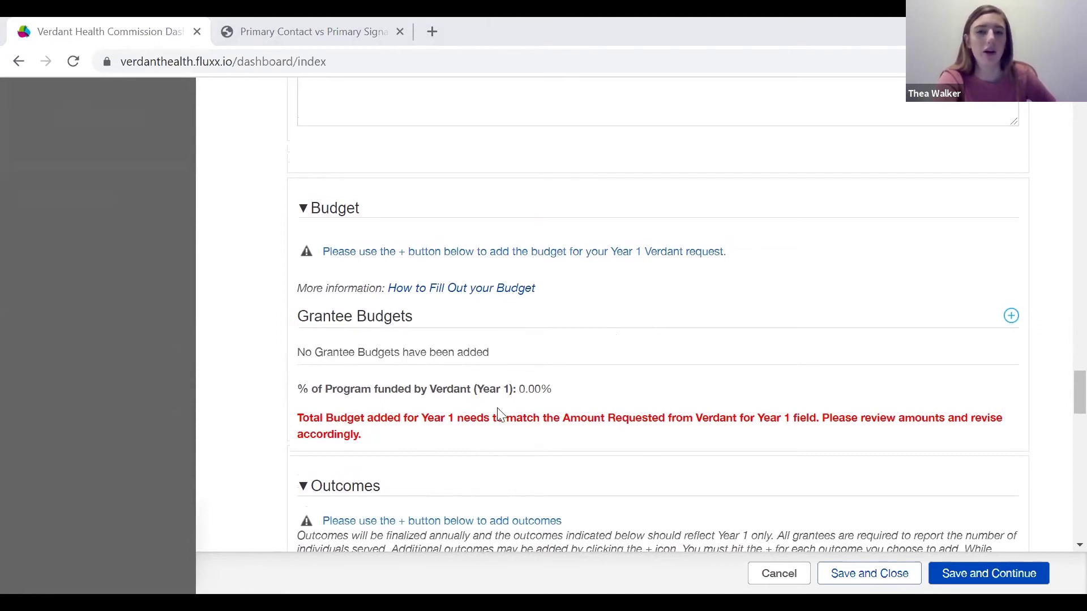
# Add a grantee budget named 'spay and neuter clinic' for Year 1.
pyautogui.click(1012, 316)
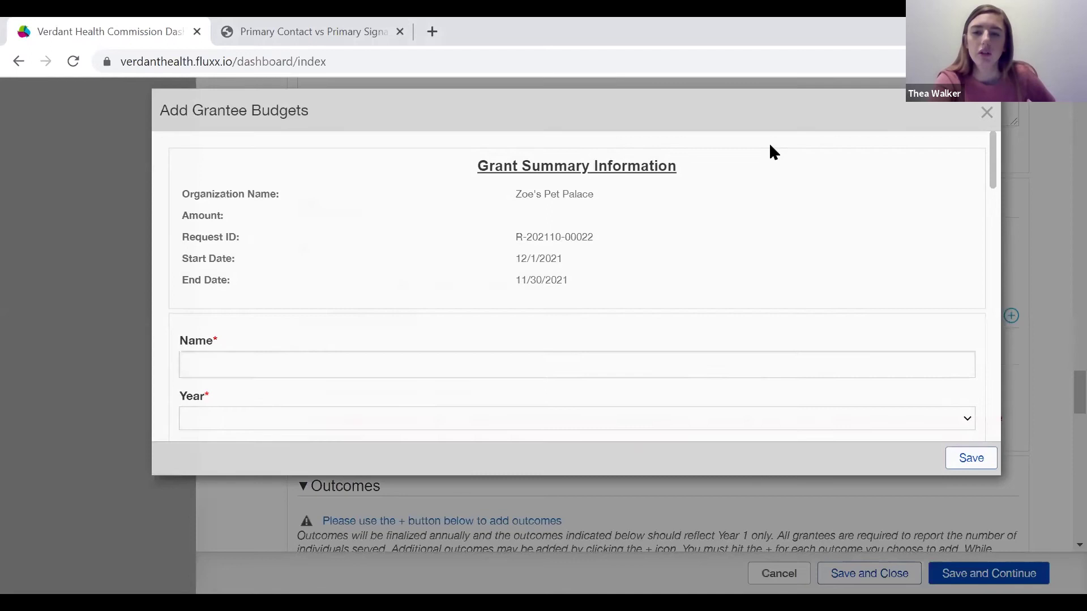
pyautogui.scroll(-5, 764, 275)
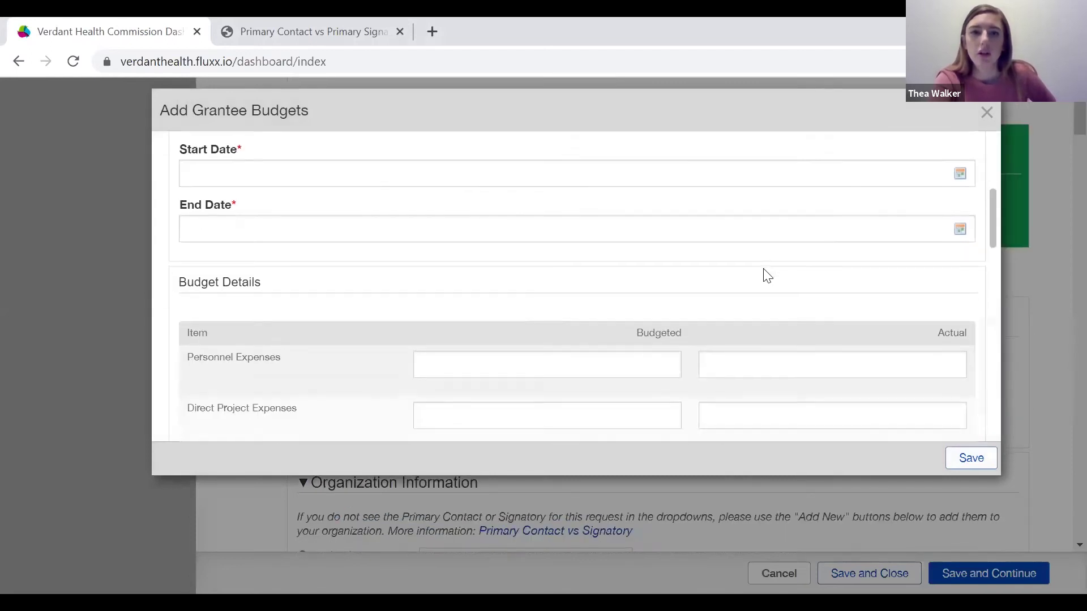
pyautogui.scroll(5, 765, 276)
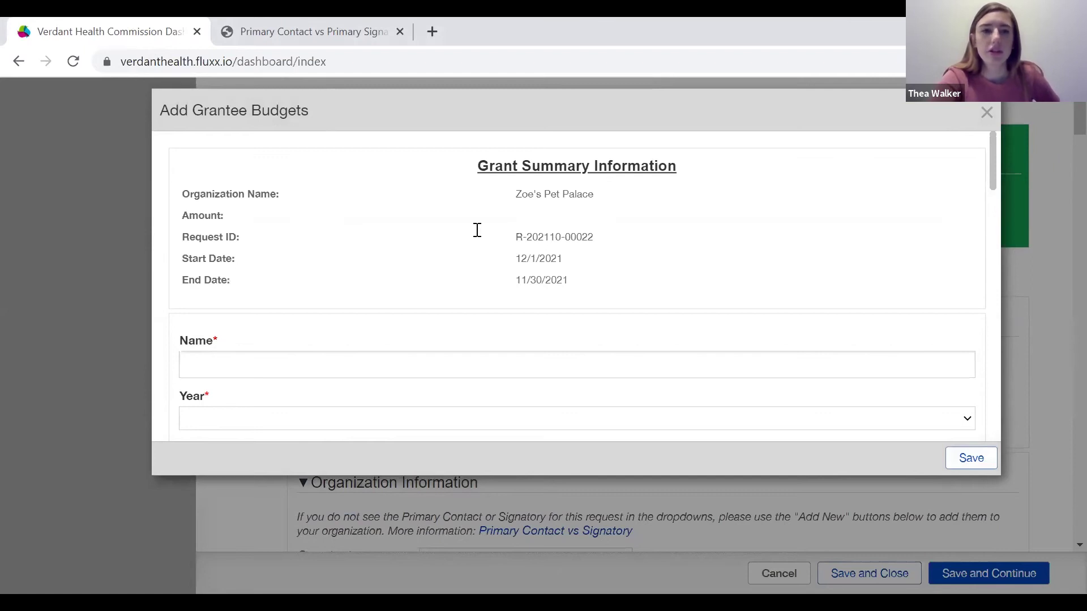
pyautogui.click(215, 362)
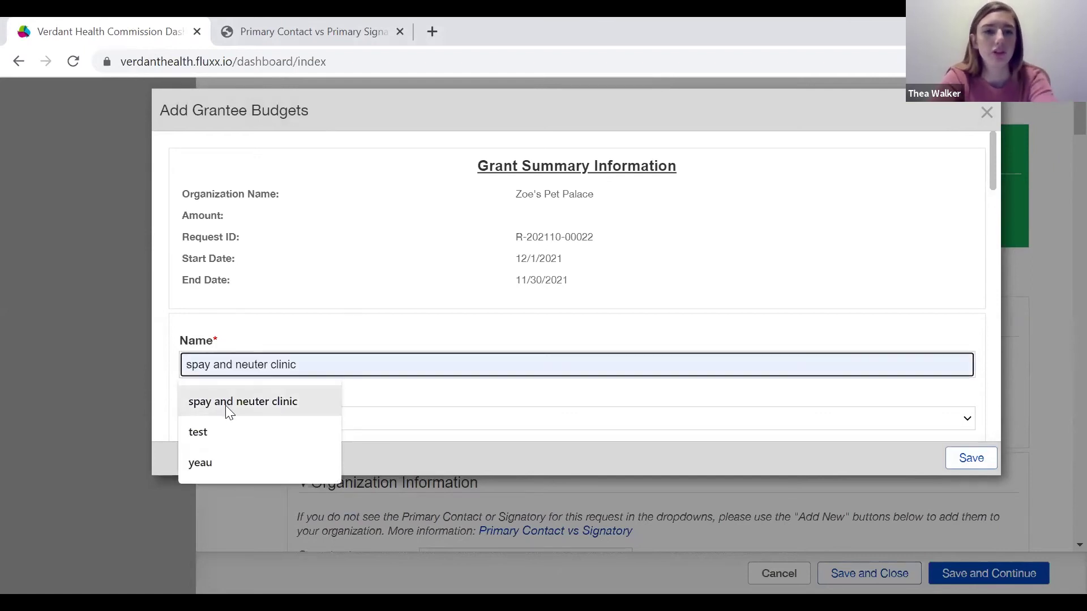
pyautogui.click(243, 401)
pyautogui.scroll(-1, 343, 259)
pyautogui.scroll(-2, 343, 260)
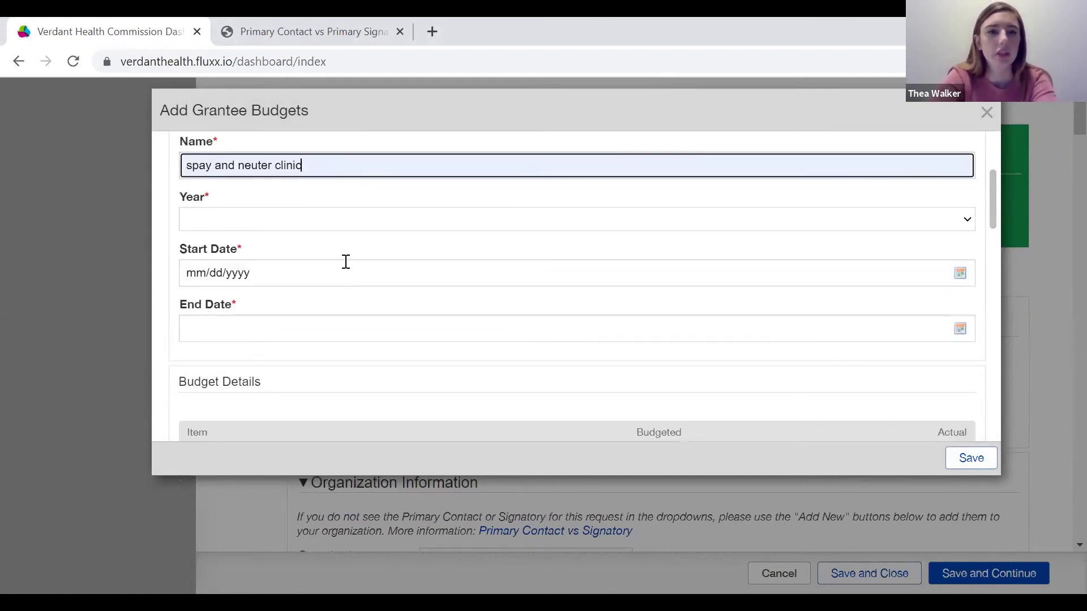
pyautogui.click(272, 220)
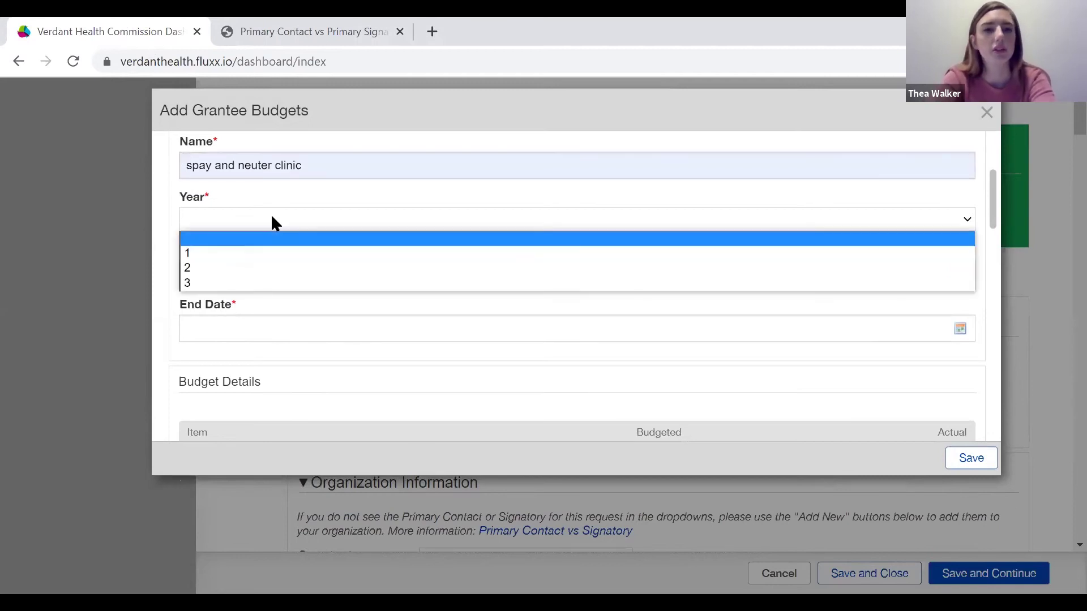
pyautogui.click(205, 254)
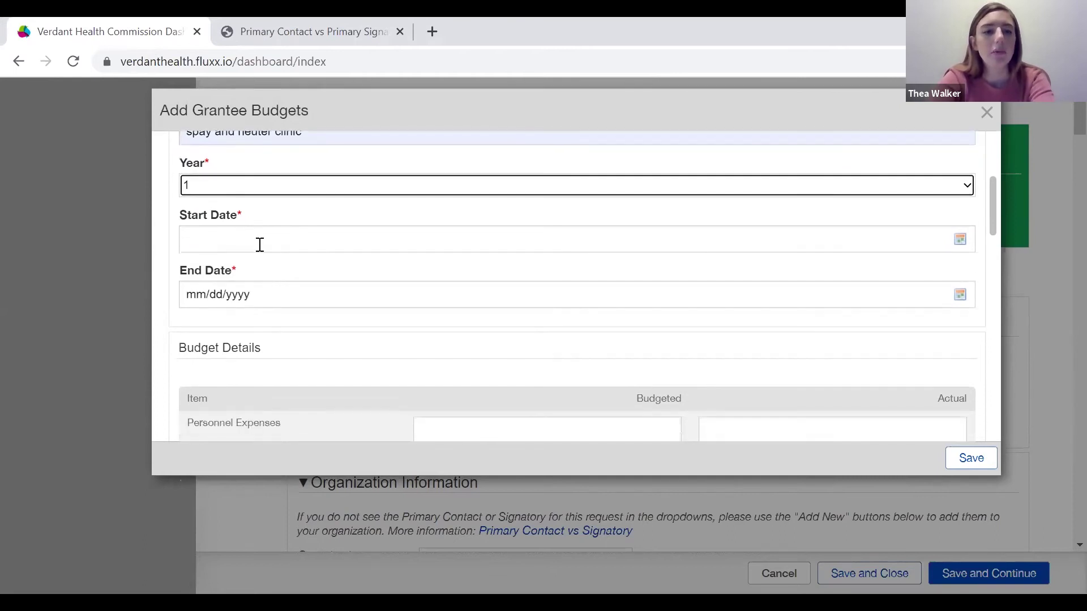
# Set the budget's start date to 12/01/2021 and end date to 11/30/2021.
pyautogui.click(258, 239)
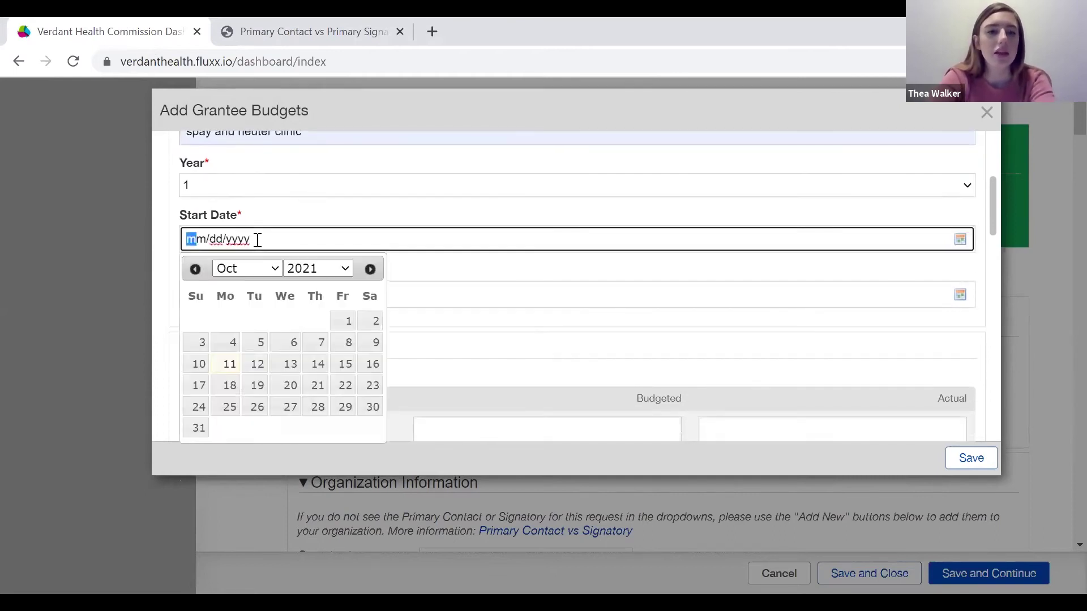
pyautogui.click(271, 272)
pyautogui.click(236, 451)
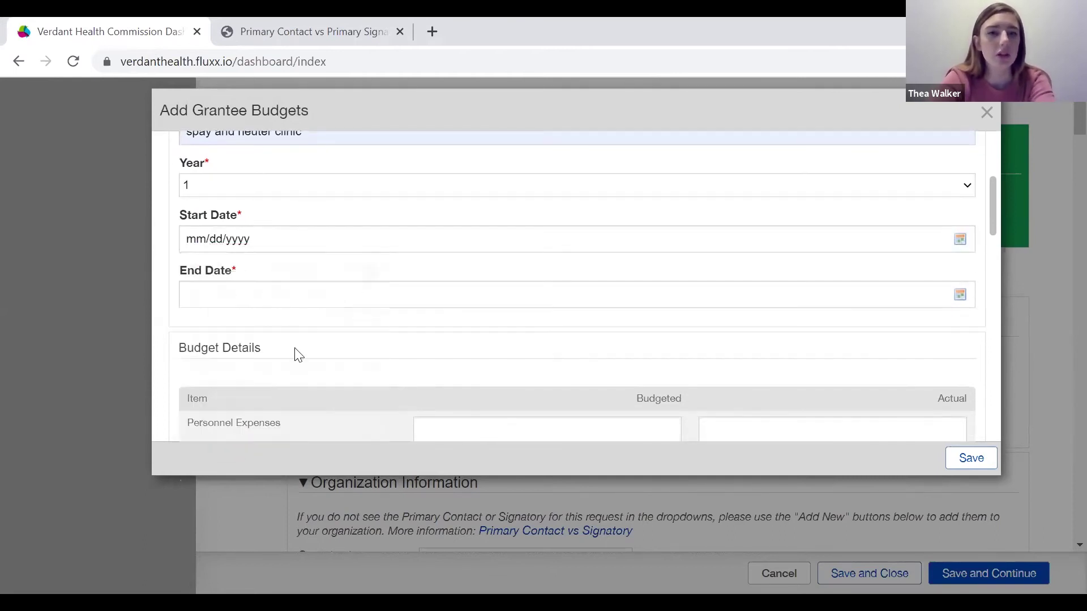
pyautogui.click(245, 243)
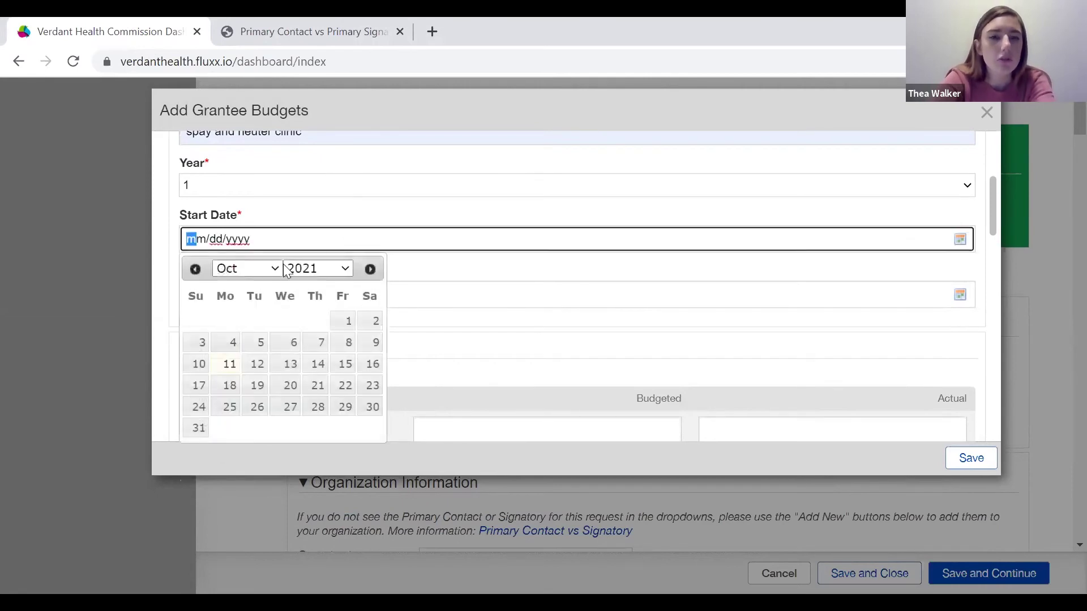
pyautogui.click(254, 277)
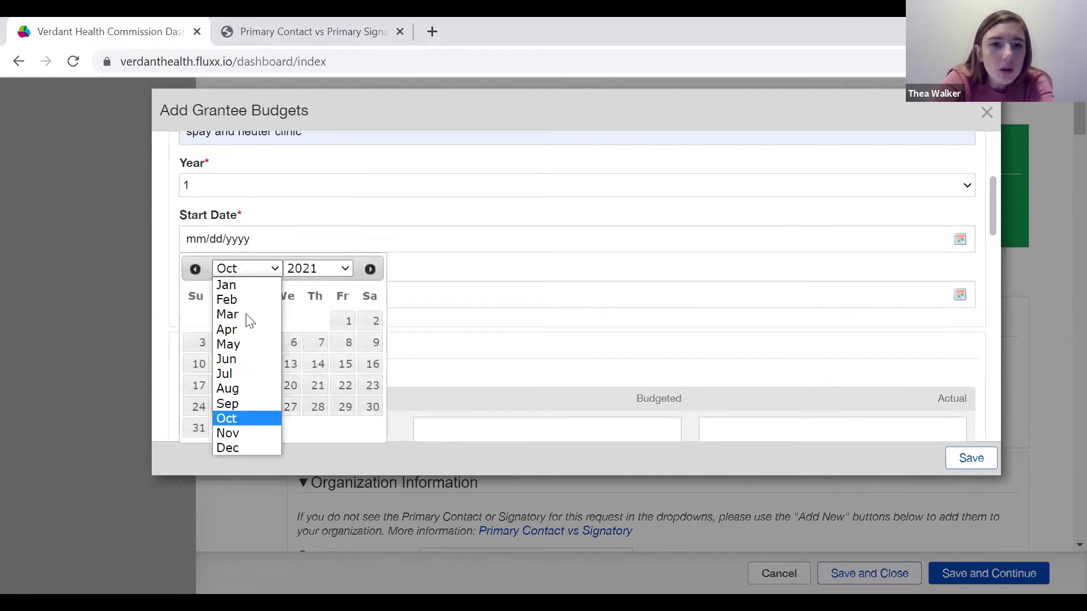
pyautogui.click(231, 446)
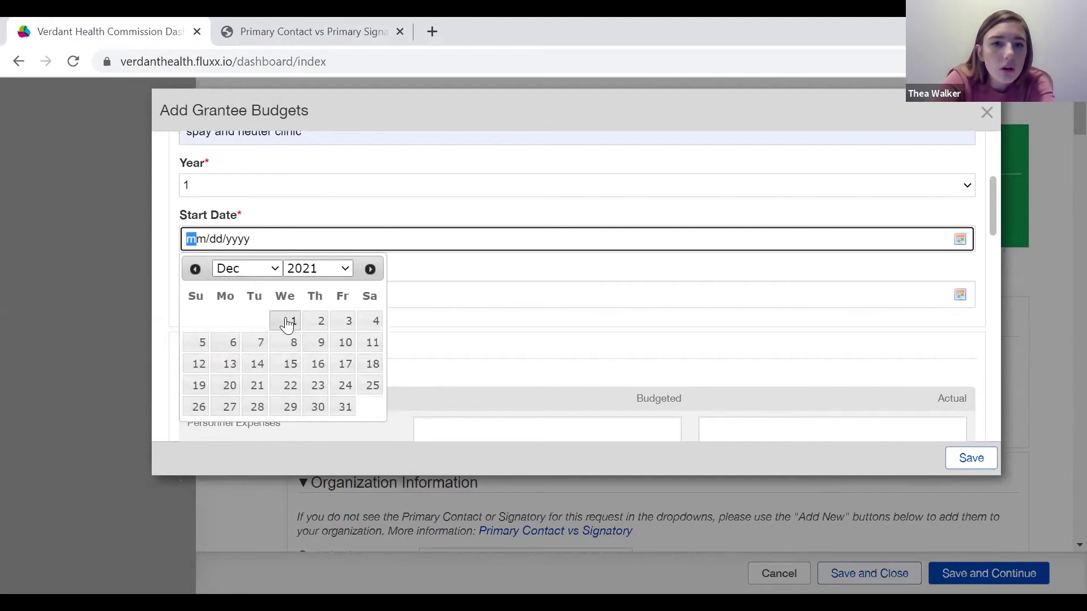
pyautogui.click(287, 322)
pyautogui.click(260, 294)
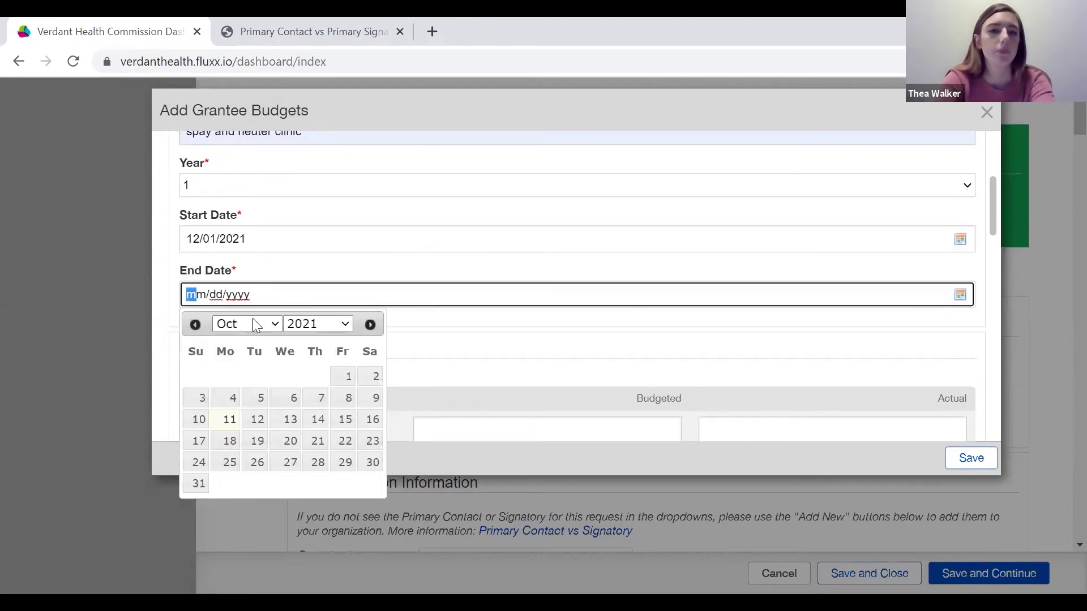
pyautogui.click(253, 324)
pyautogui.click(233, 489)
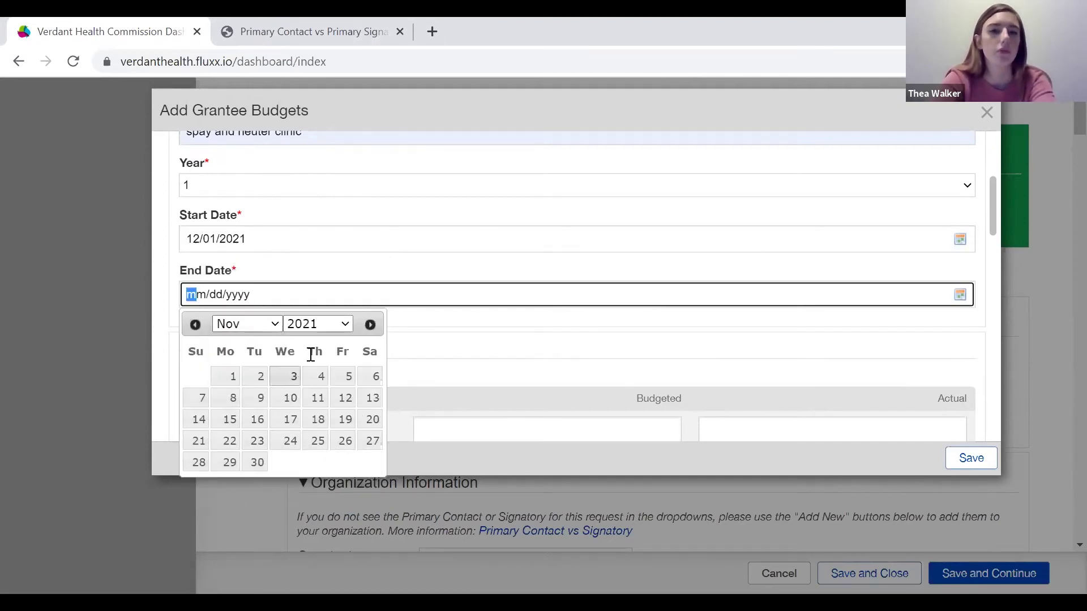
pyautogui.click(257, 462)
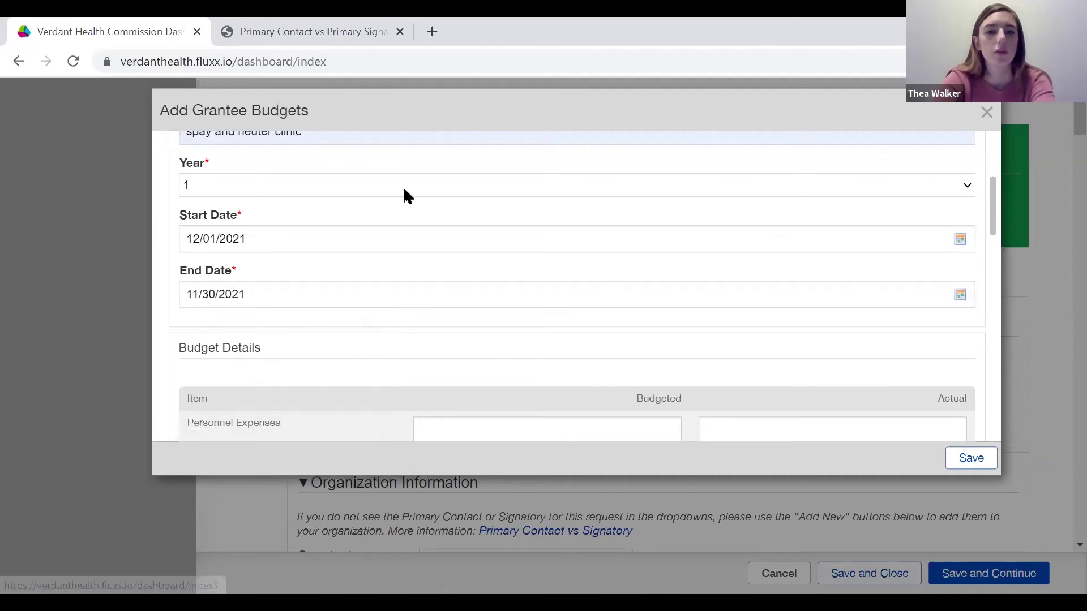
pyautogui.scroll(-5, 406, 193)
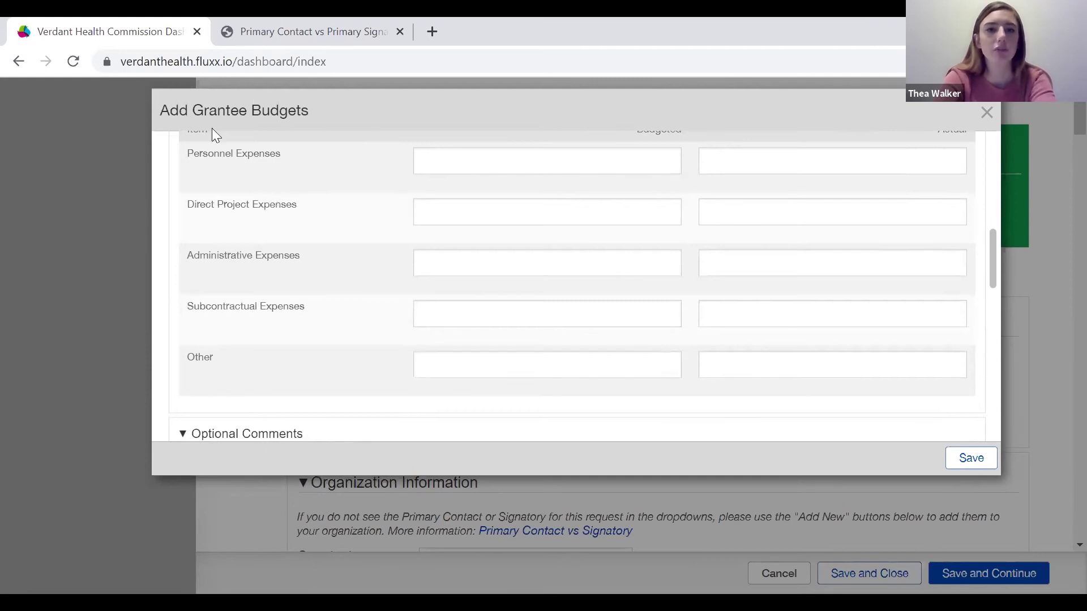
pyautogui.scroll(2, 492, 300)
pyautogui.scroll(-1, 494, 298)
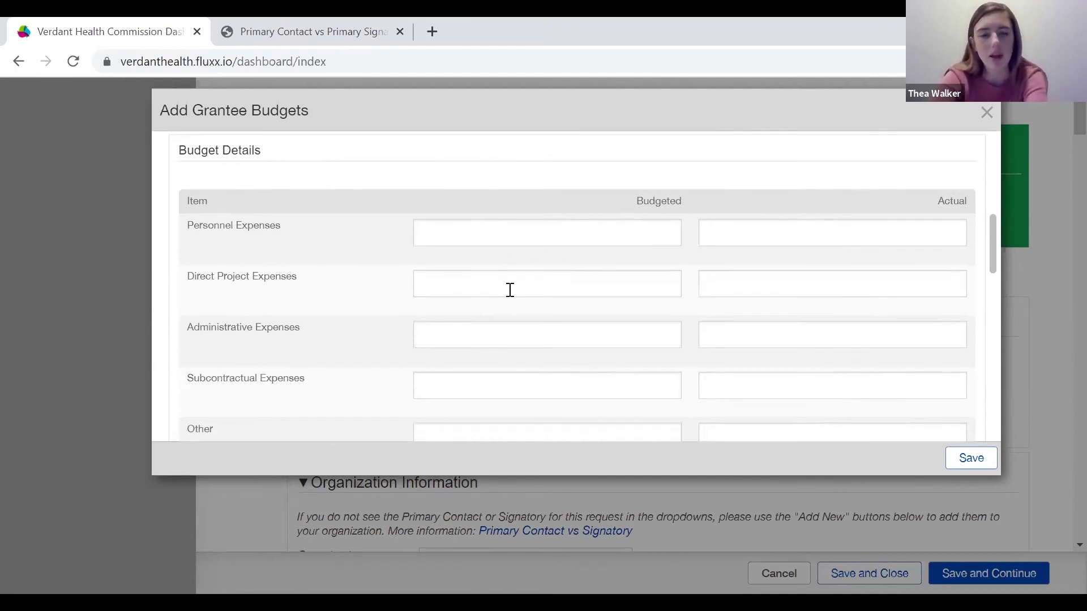
pyautogui.scroll(-1, 514, 249)
pyautogui.scroll(-1, 515, 252)
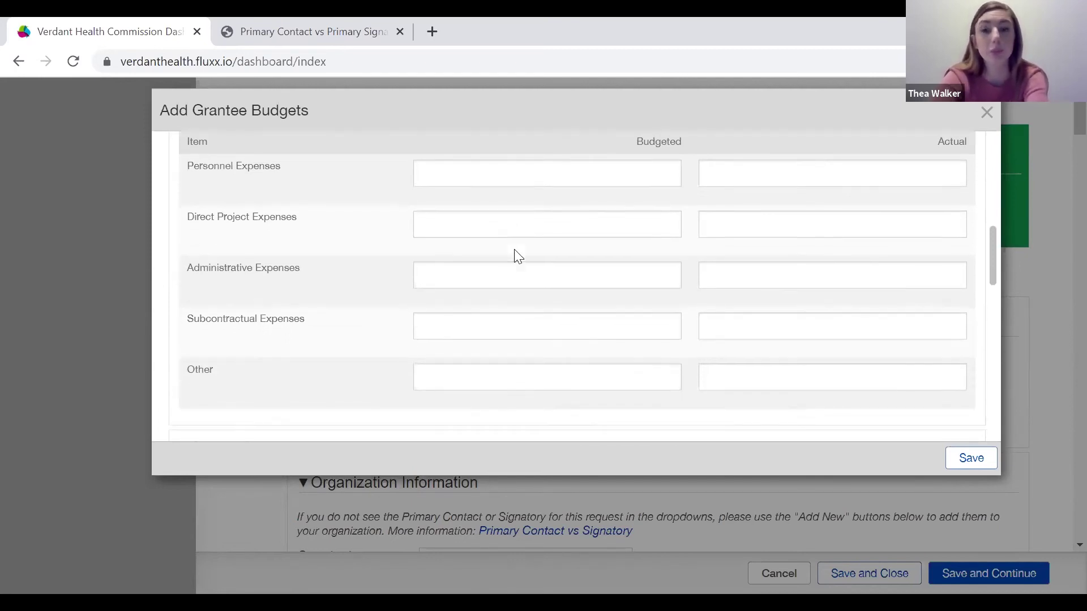
pyautogui.scroll(3, 517, 264)
pyautogui.scroll(-1, 519, 270)
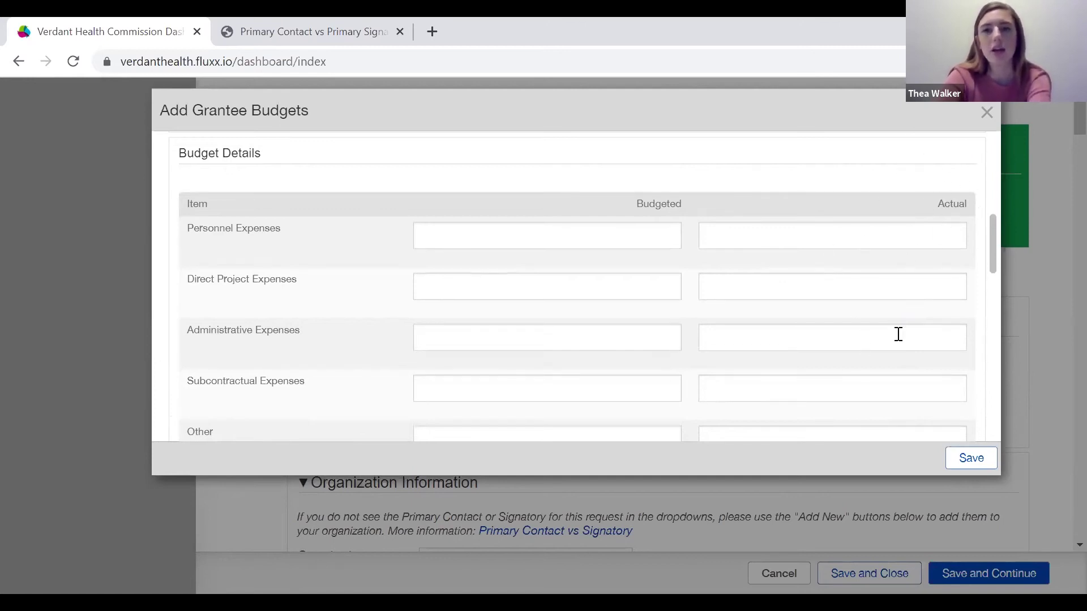
pyautogui.scroll(-1, 881, 329)
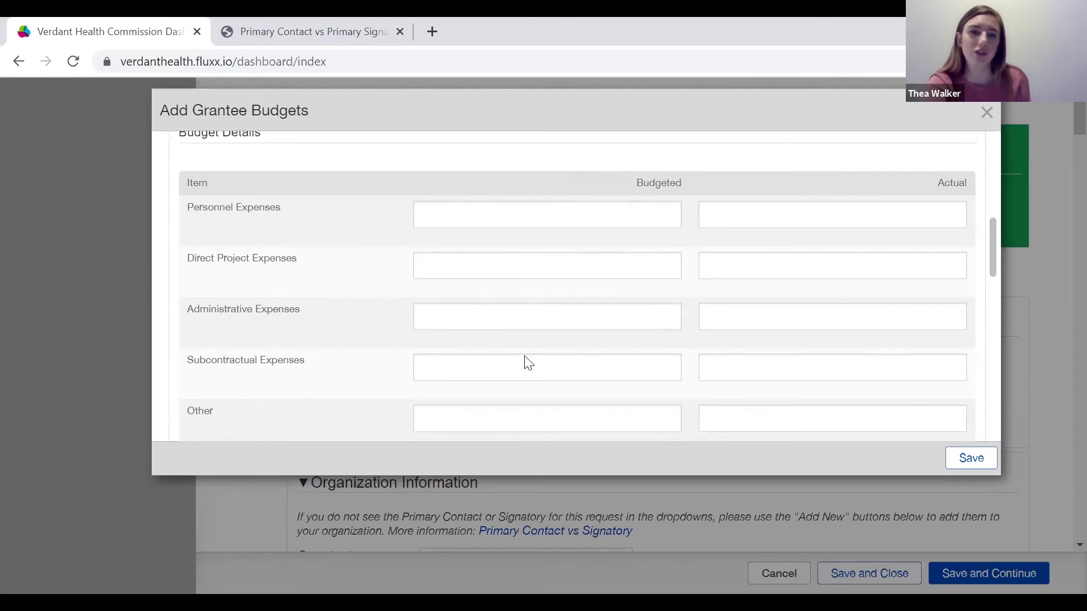
pyautogui.scroll(-2, 532, 369)
pyautogui.scroll(1, 532, 369)
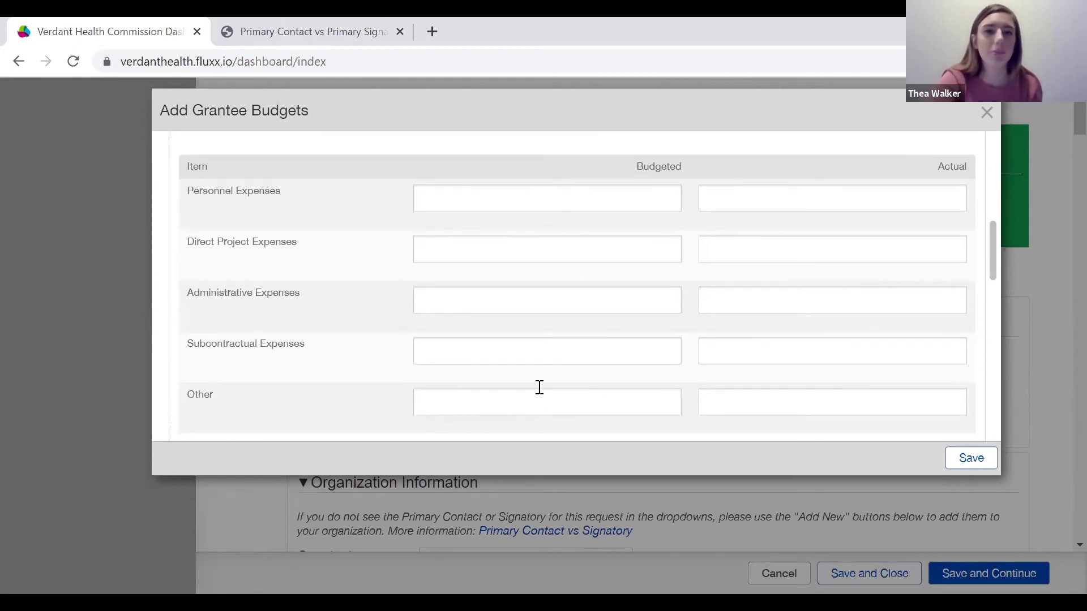
# Enter 10,000 as the budgeted Personnel, Direct Project and Administrative Expenses.
pyautogui.click(510, 199)
pyautogui.write('10')
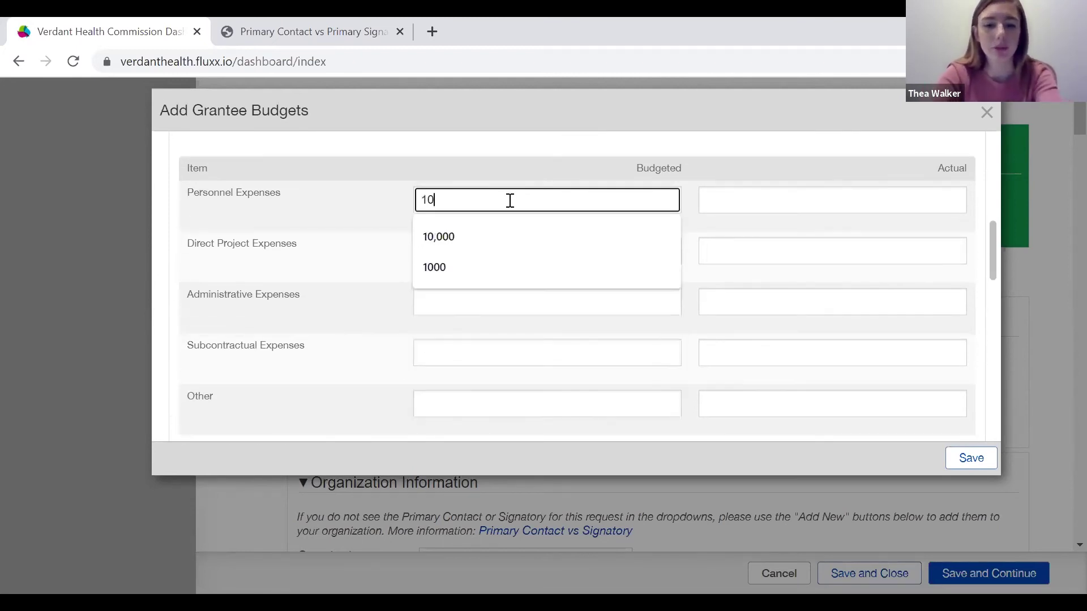
pyautogui.write(',000')
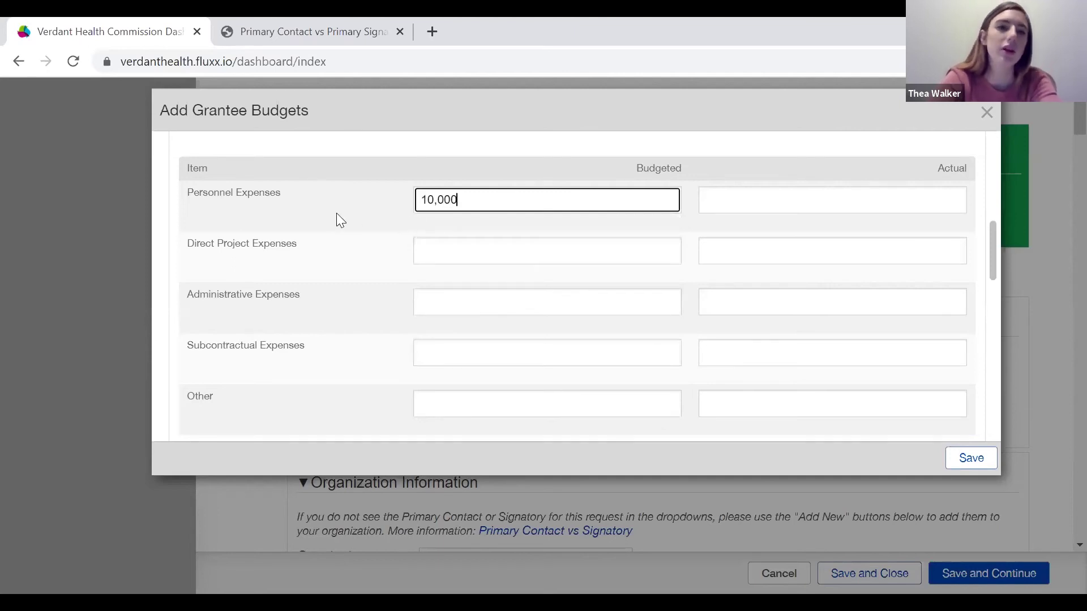
pyautogui.click(421, 252)
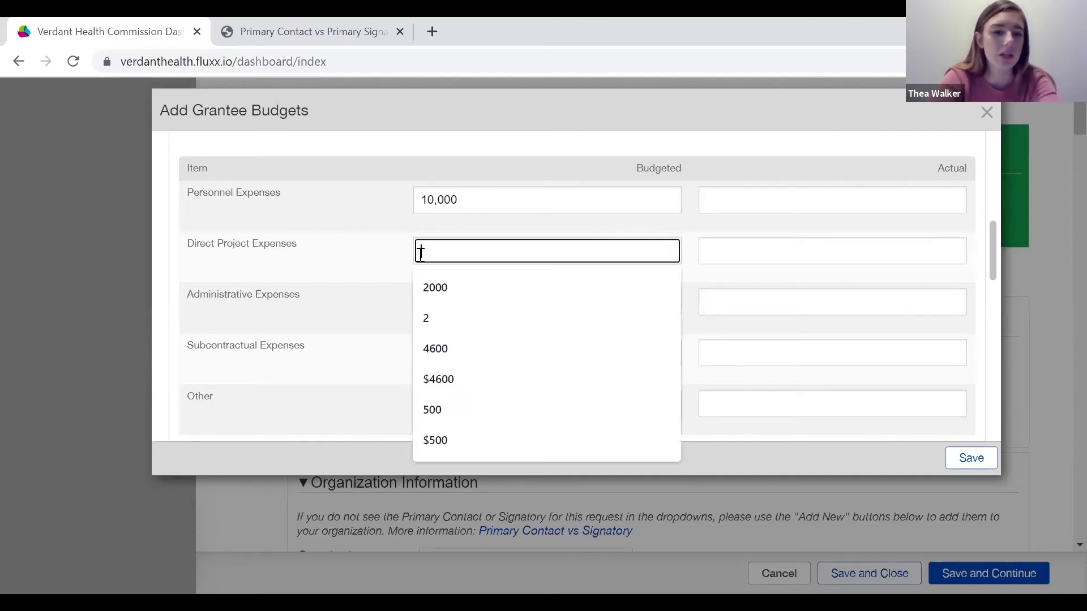
pyautogui.write('10,000')
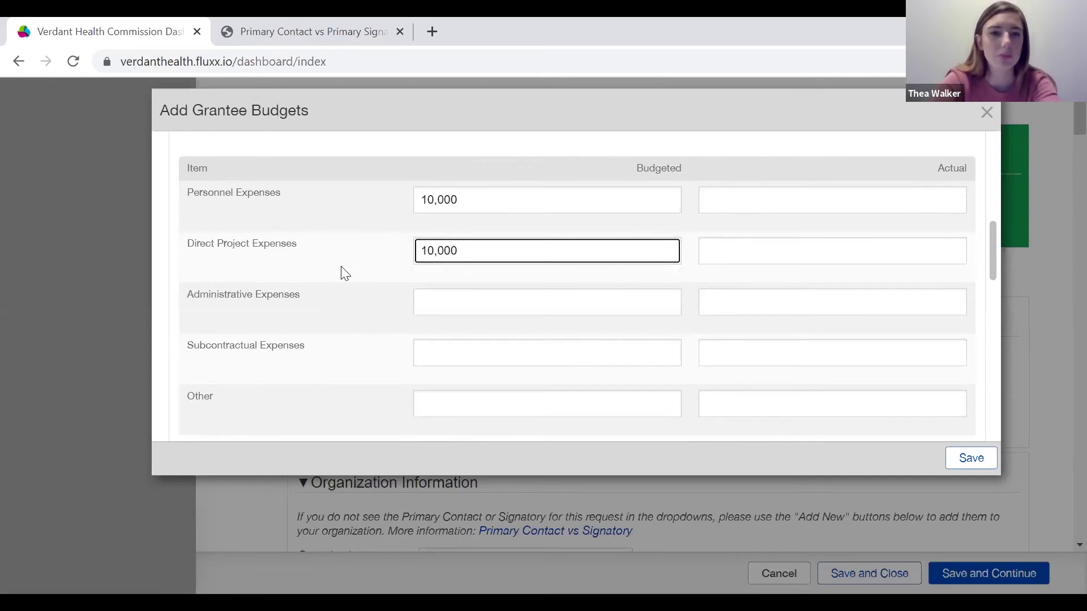
pyautogui.scroll(-1, 430, 294)
pyautogui.click(454, 271)
pyautogui.write('10')
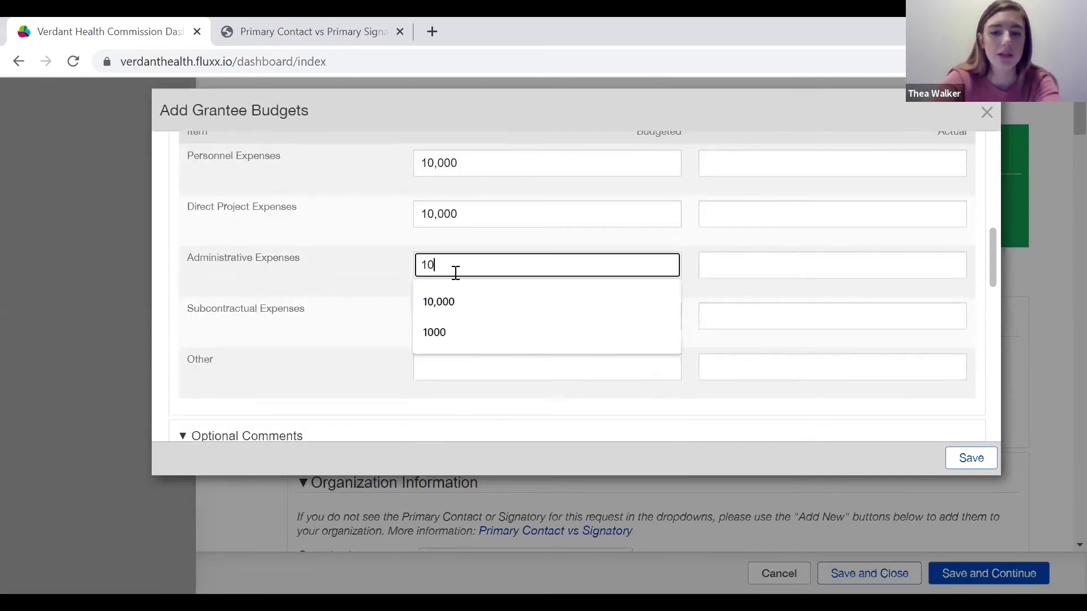
pyautogui.write(',0000')
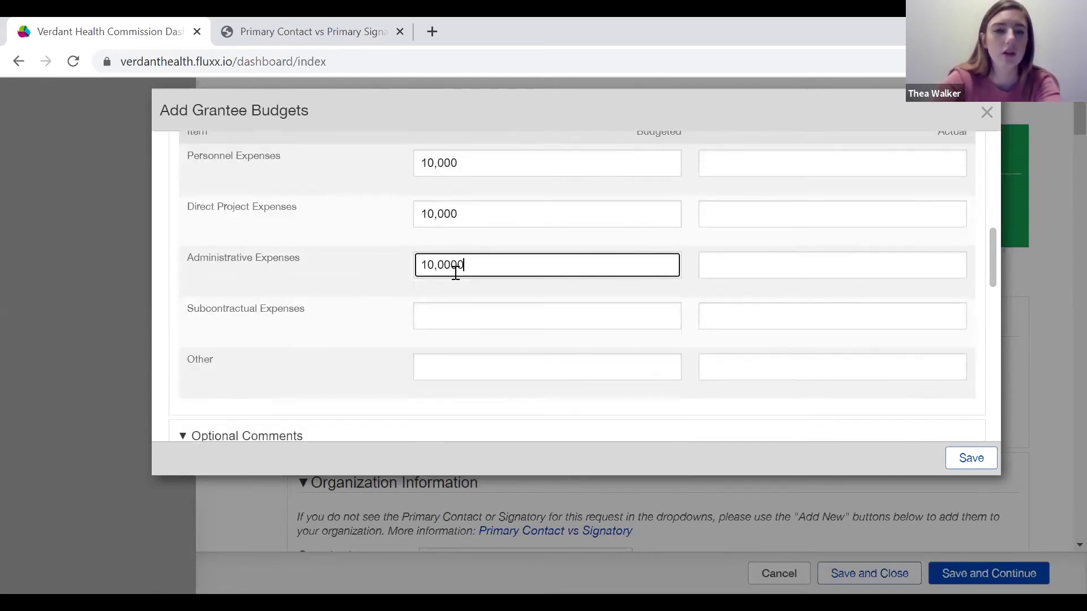
# Enter 10,000 as the budgeted Subcontractual and Other Expenses.
pyautogui.scroll(-2, 455, 266)
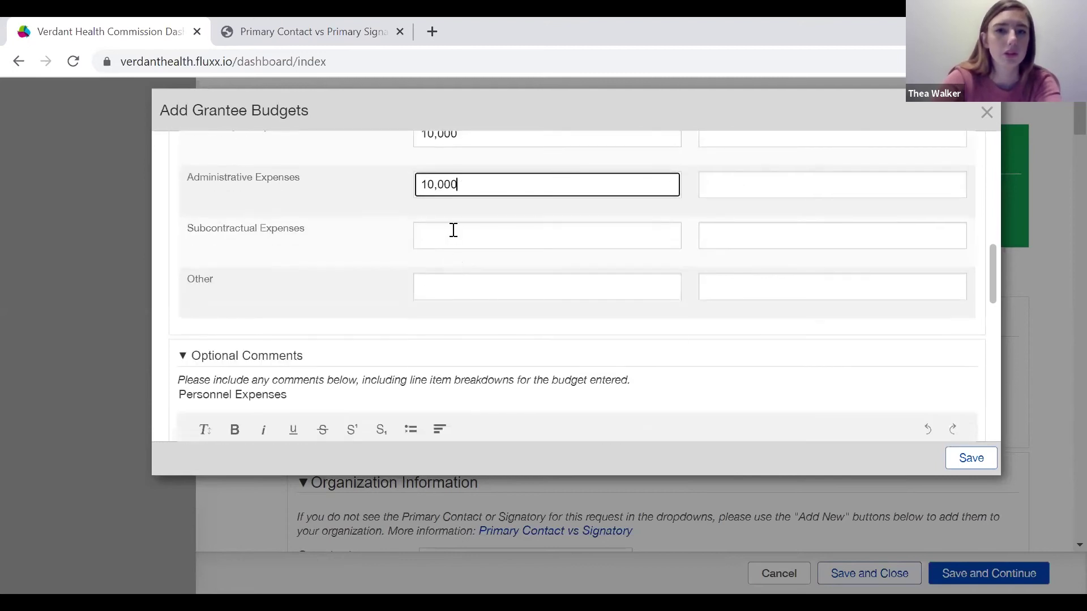
pyautogui.click(453, 230)
pyautogui.write('10,000')
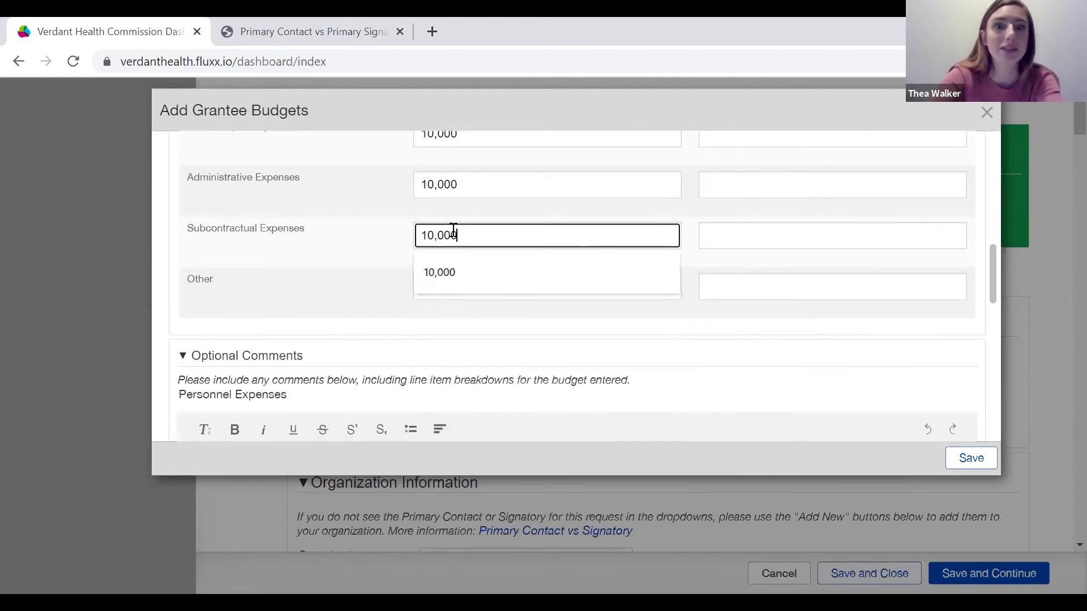
pyautogui.click(436, 277)
pyautogui.write('1')
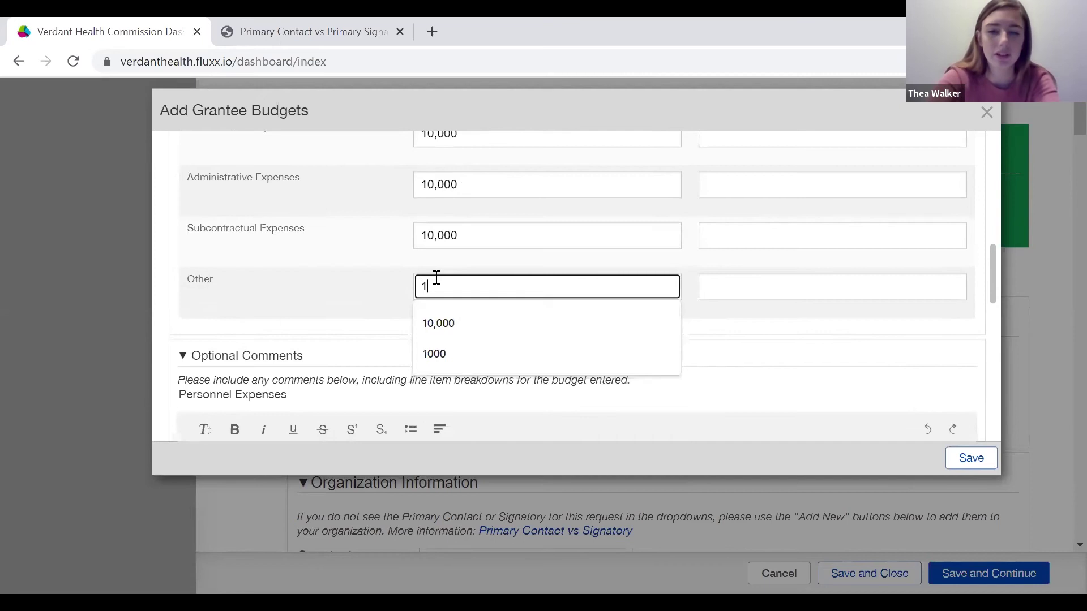
pyautogui.write('0,0')
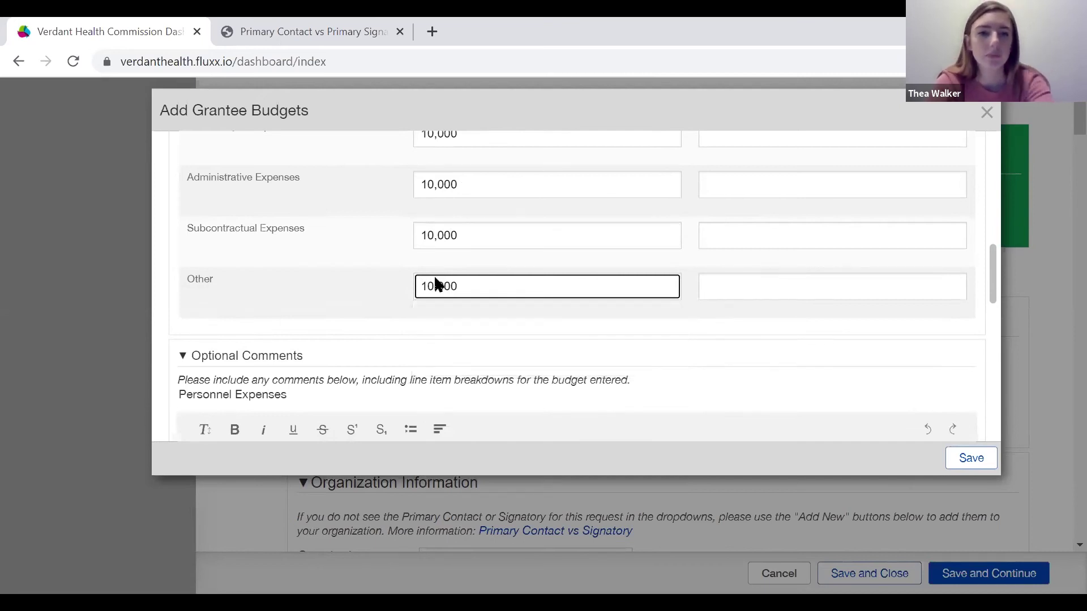
pyautogui.scroll(-2, 435, 284)
pyautogui.scroll(-1, 435, 285)
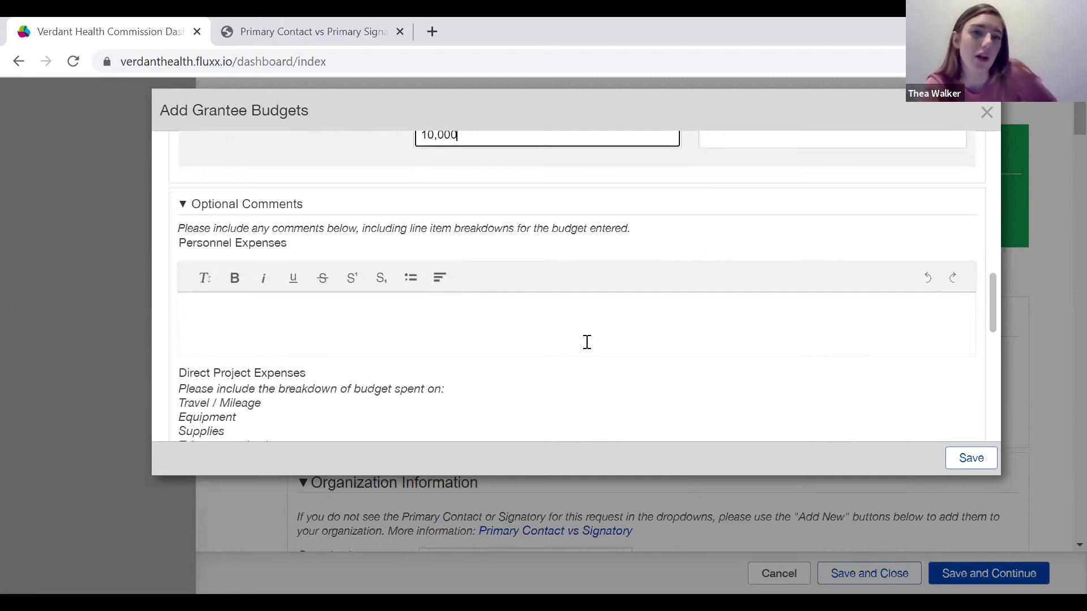
# Leave every Optional Comments box blank and save the five 10,000 budget lines.
pyautogui.scroll(-1, 589, 349)
pyautogui.scroll(-1, 589, 350)
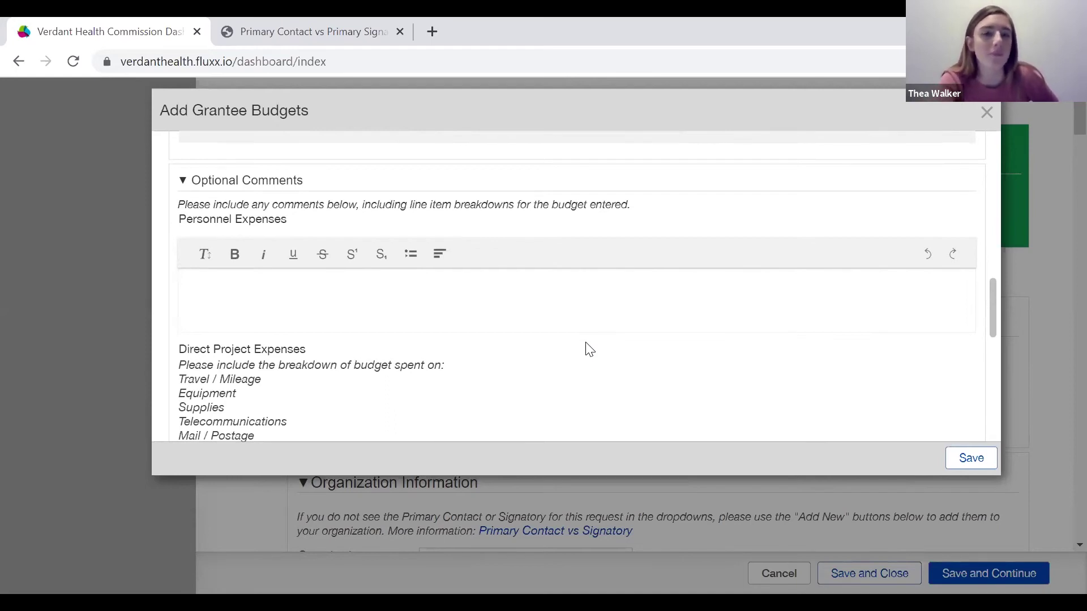
pyautogui.scroll(-1, 589, 350)
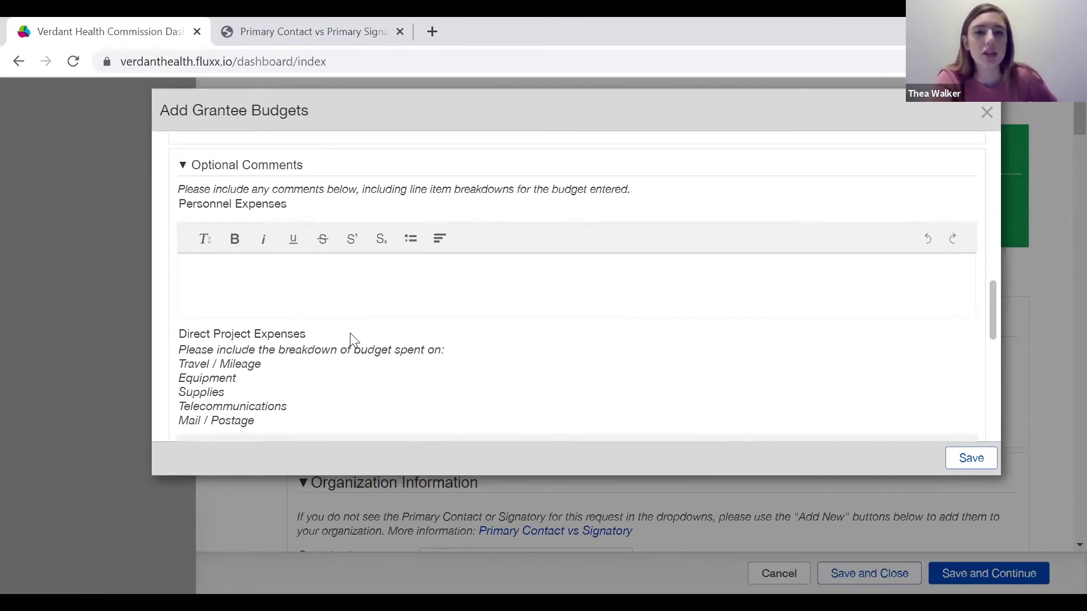
pyautogui.click(219, 273)
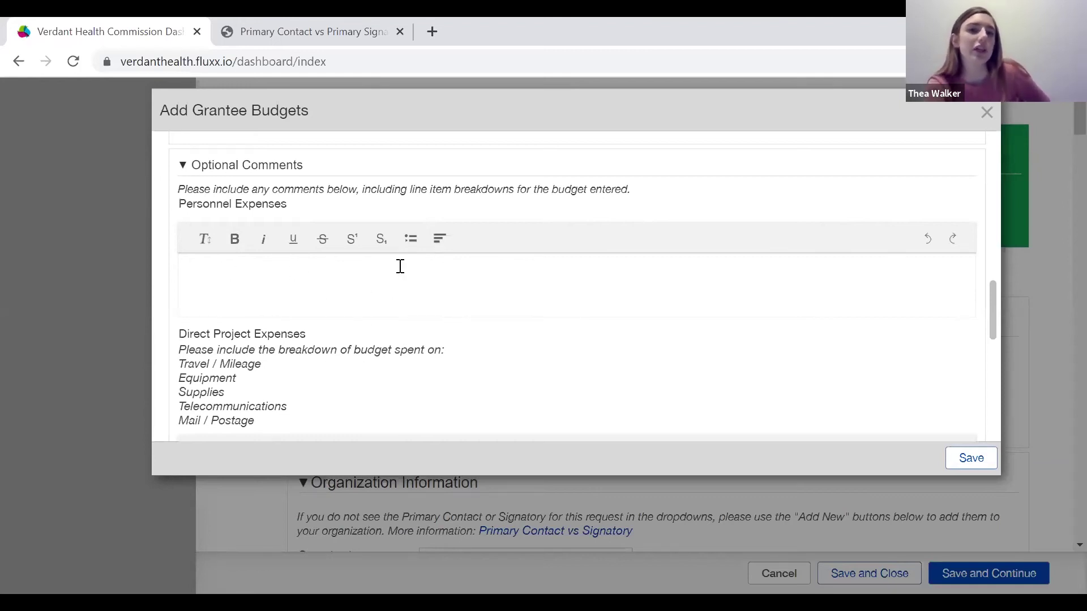
pyautogui.click(411, 239)
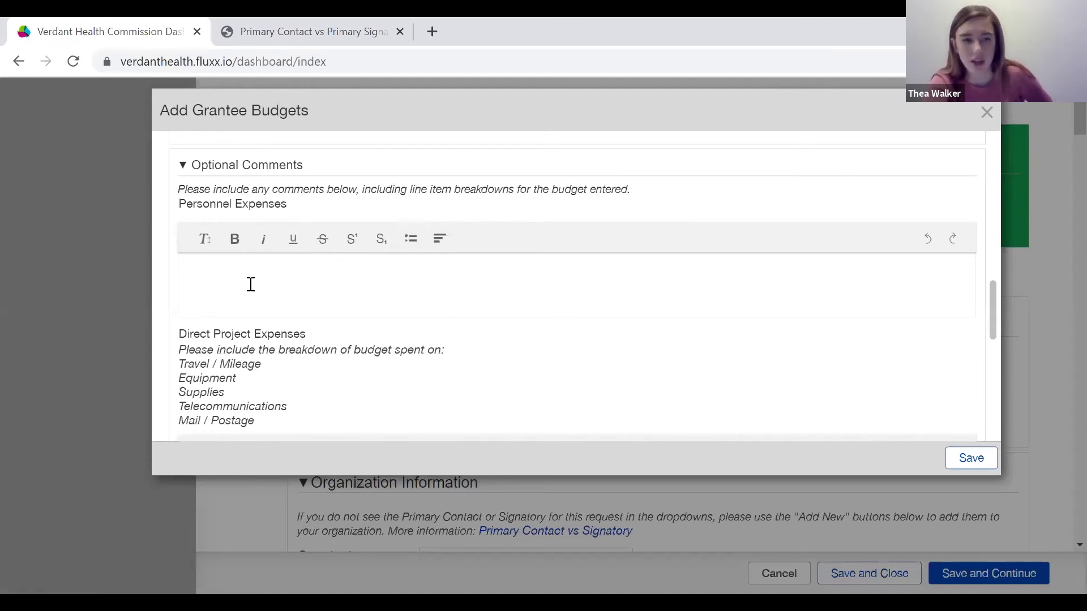
pyautogui.scroll(-7, 250, 284)
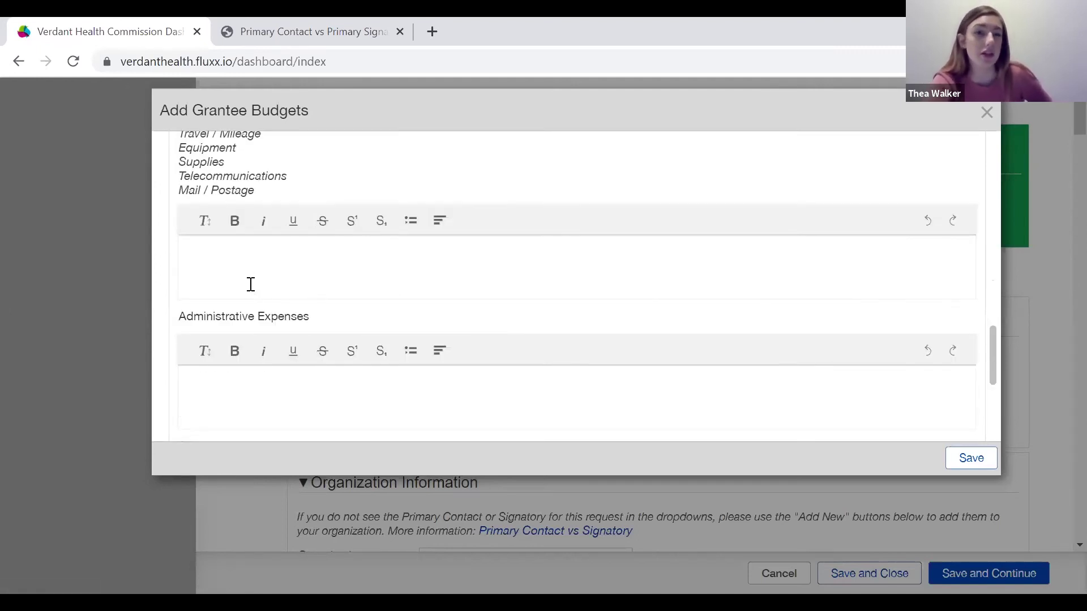
pyautogui.scroll(-2, 250, 284)
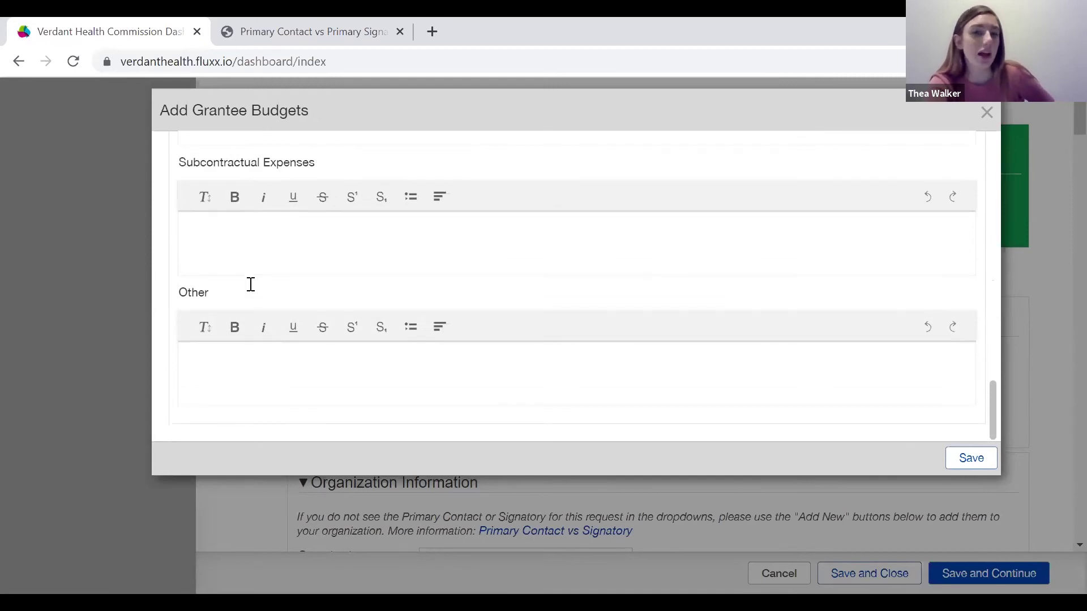
pyautogui.scroll(9, 251, 284)
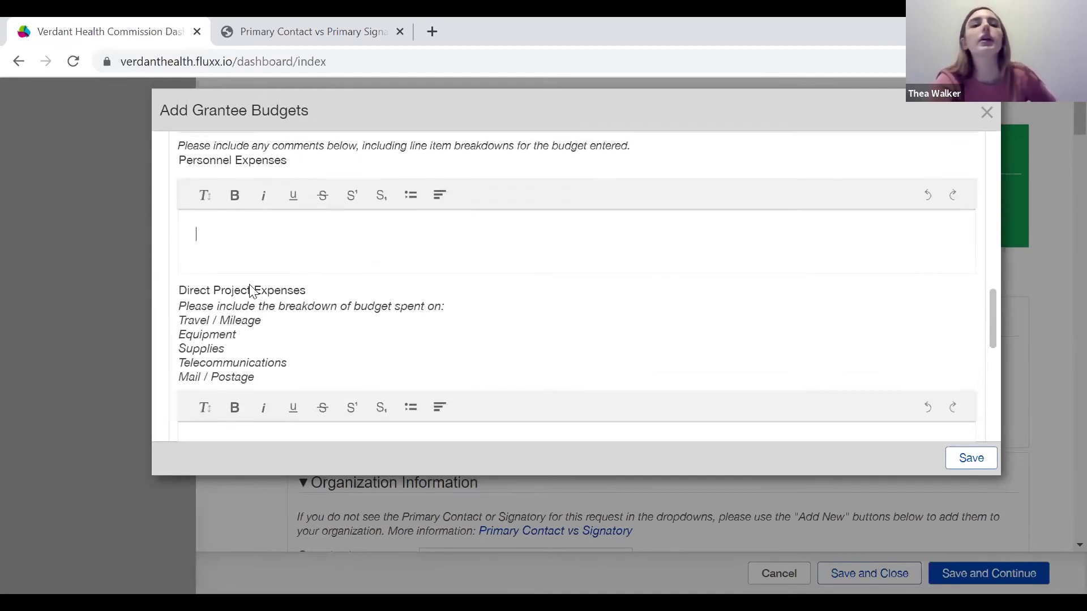
pyautogui.scroll(1, 251, 291)
pyautogui.scroll(1, 251, 291)
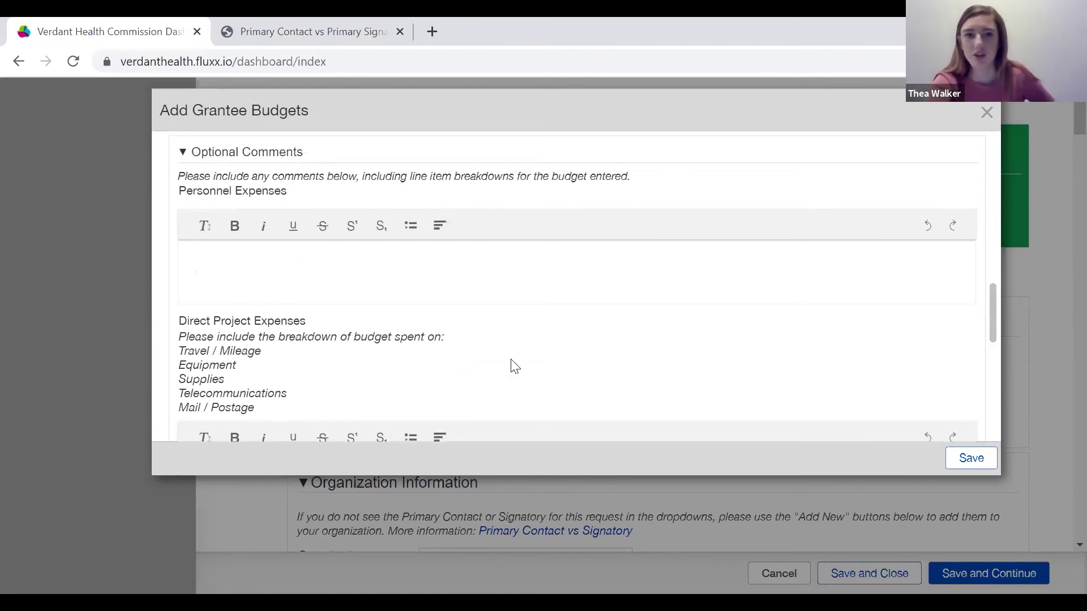
pyautogui.click(969, 459)
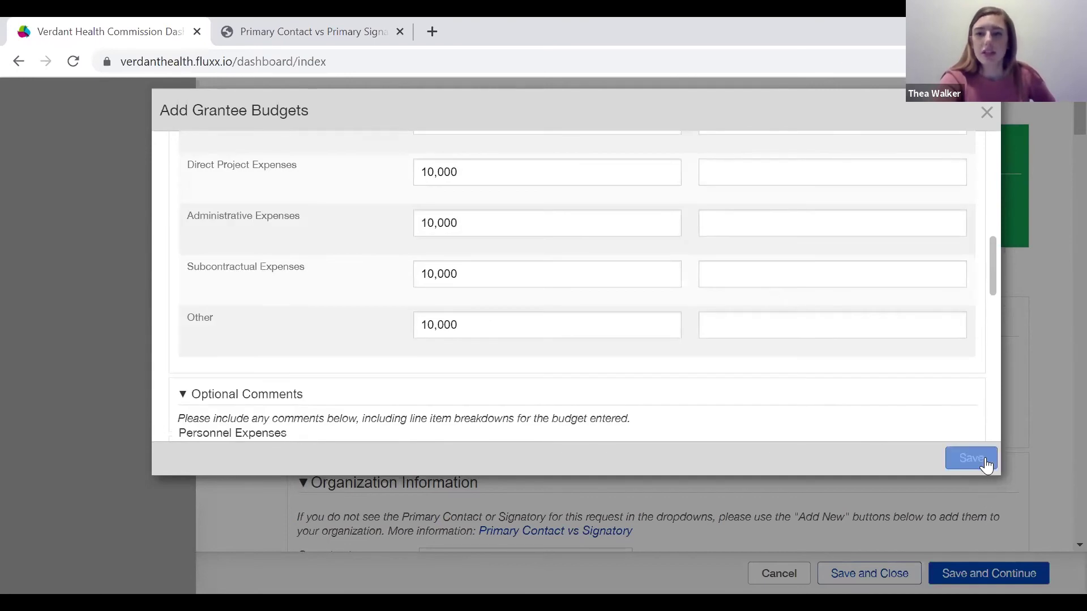
# Close the grantee budget, review the Budget snapshot, and save so Verdant funding shows 50.00%.
pyautogui.click(980, 462)
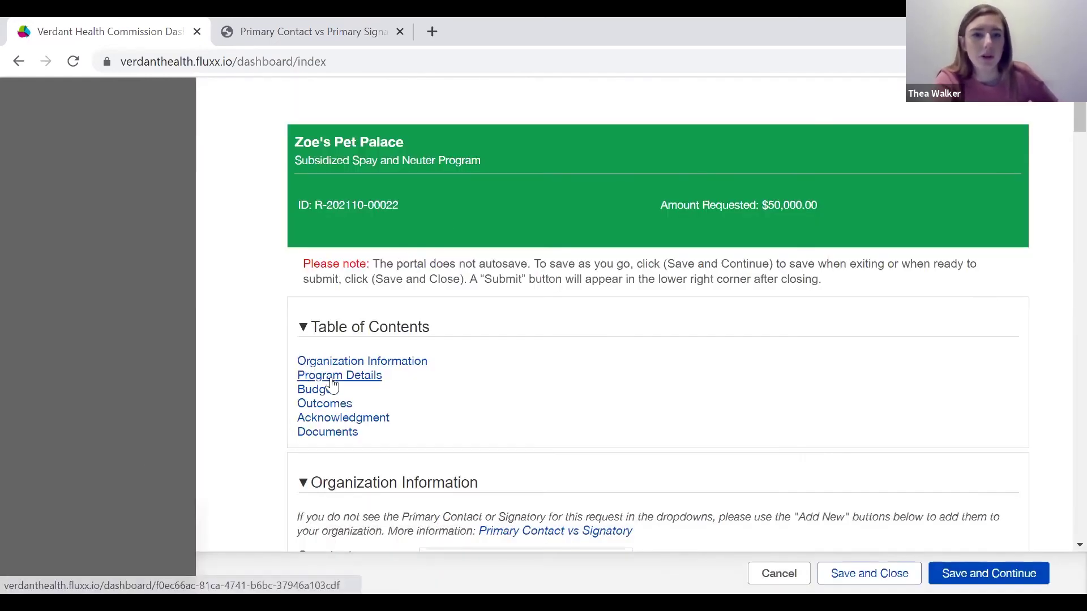
pyautogui.click(327, 390)
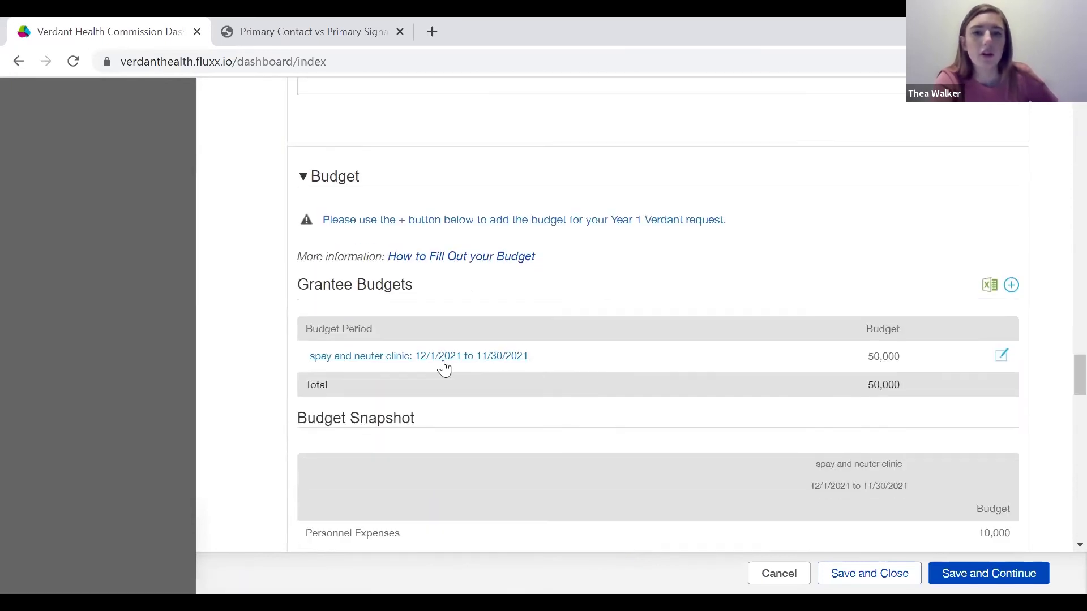
pyautogui.scroll(-4, 566, 362)
pyautogui.scroll(1, 569, 364)
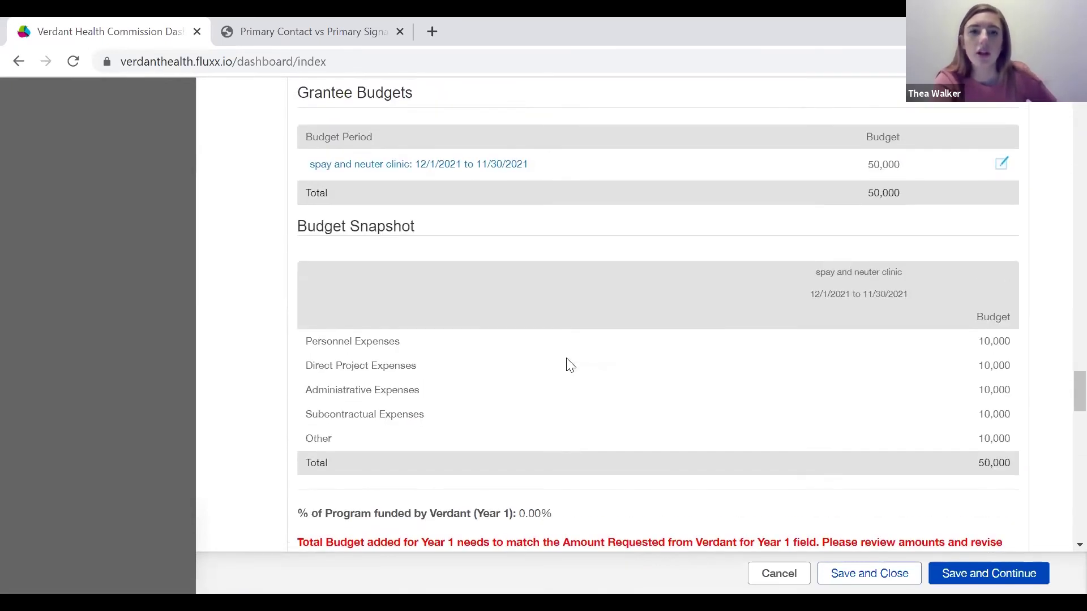
pyautogui.scroll(-1, 643, 320)
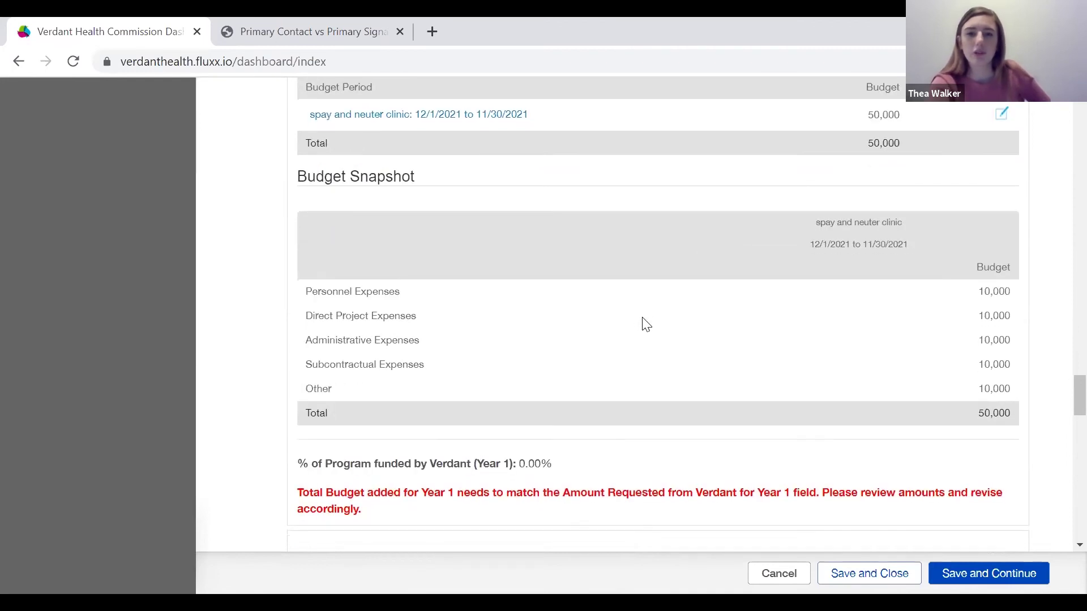
pyautogui.scroll(-1, 689, 396)
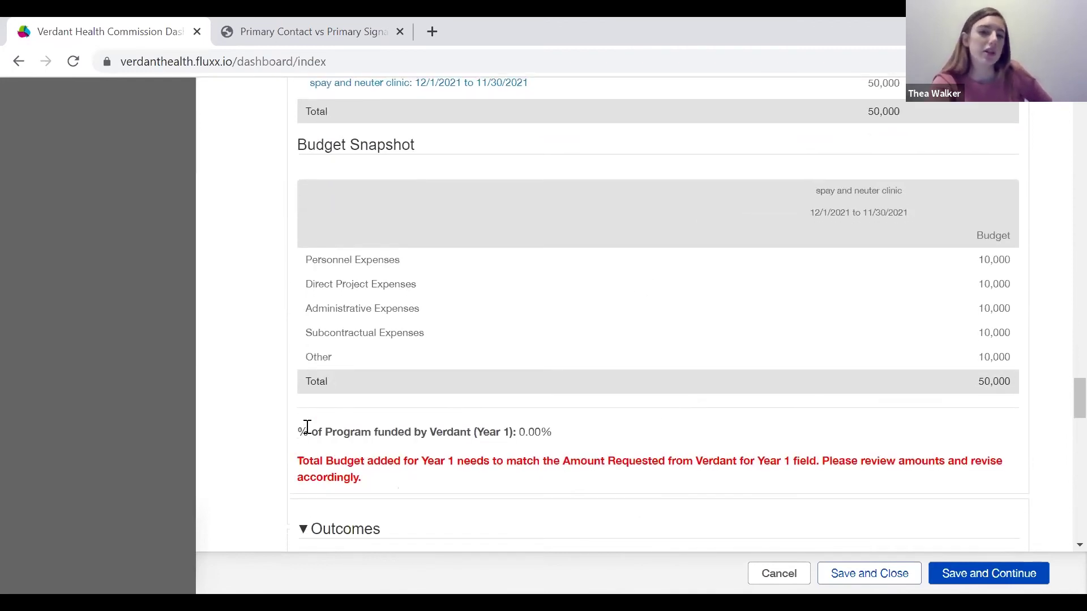
pyautogui.click(996, 578)
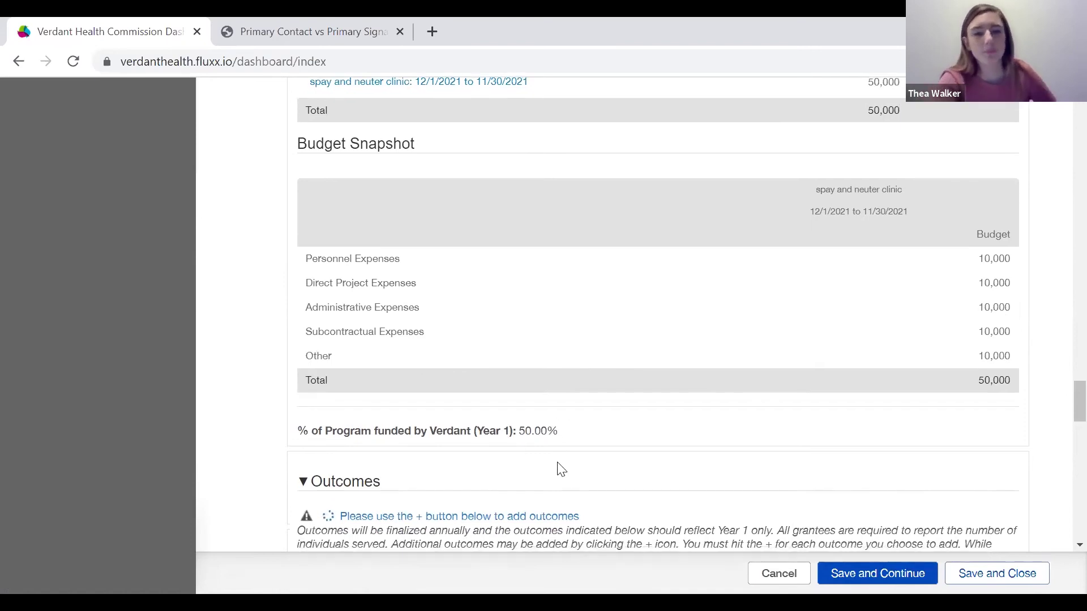
pyautogui.scroll(-3, 561, 470)
pyautogui.scroll(-1, 560, 470)
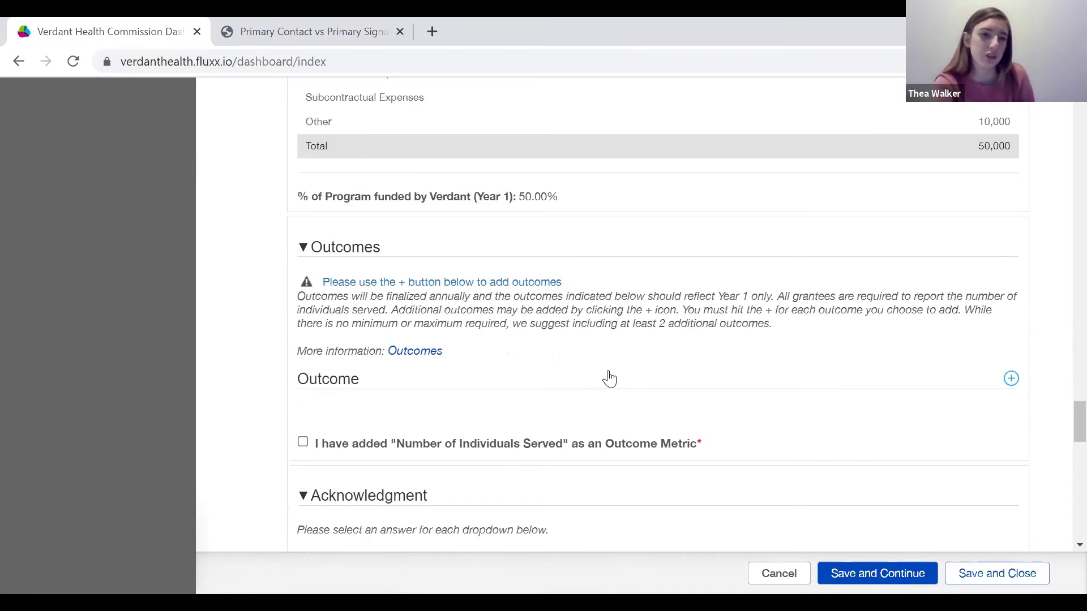
# Add a Year 1 outcome with metric 'Individuals Served' and annual goal 200.
pyautogui.click(1011, 379)
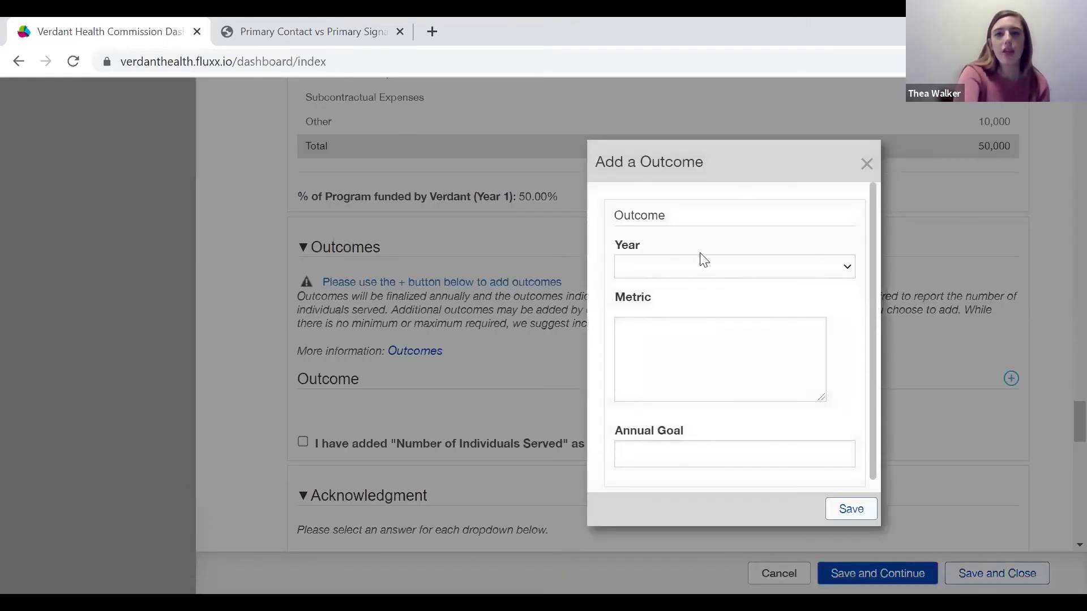
pyautogui.click(704, 266)
pyautogui.click(668, 302)
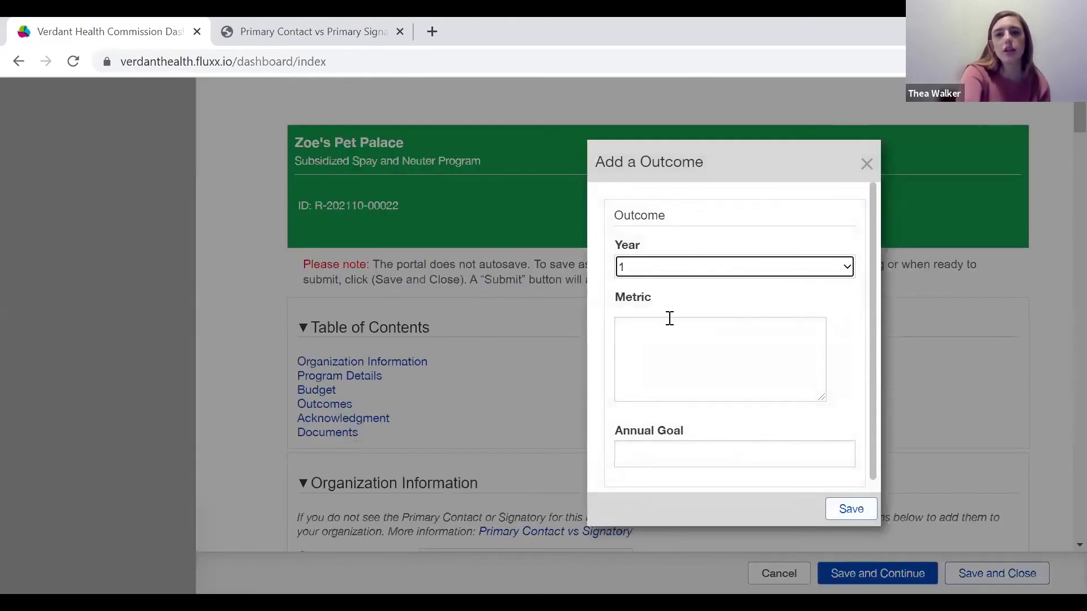
pyautogui.click(674, 367)
pyautogui.write('Individuals ')
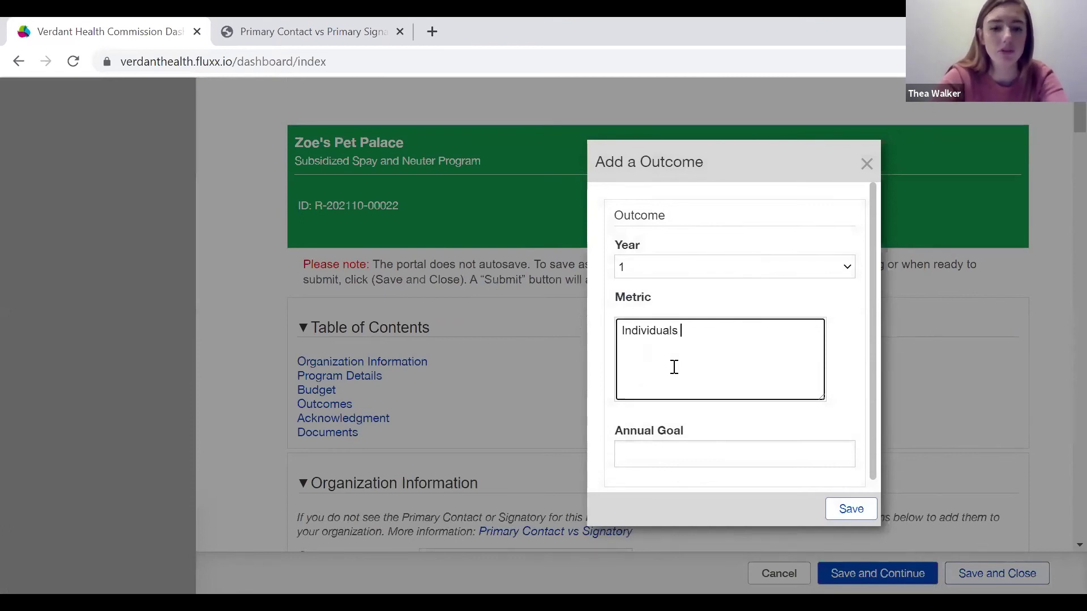
pyautogui.write('Served')
pyautogui.scroll(-1, 674, 366)
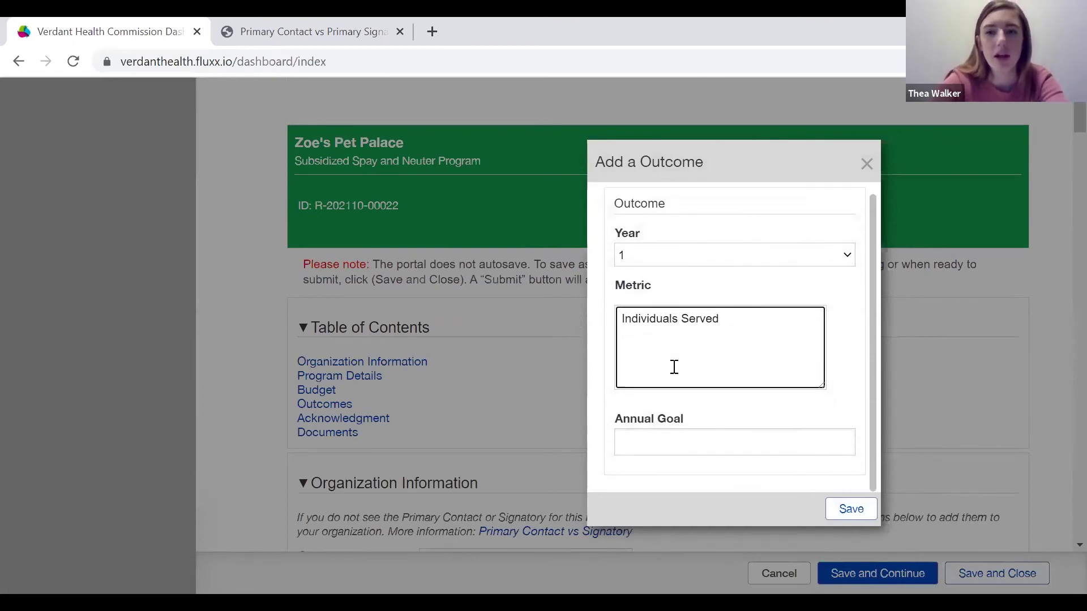
pyautogui.click(647, 445)
pyautogui.write('200')
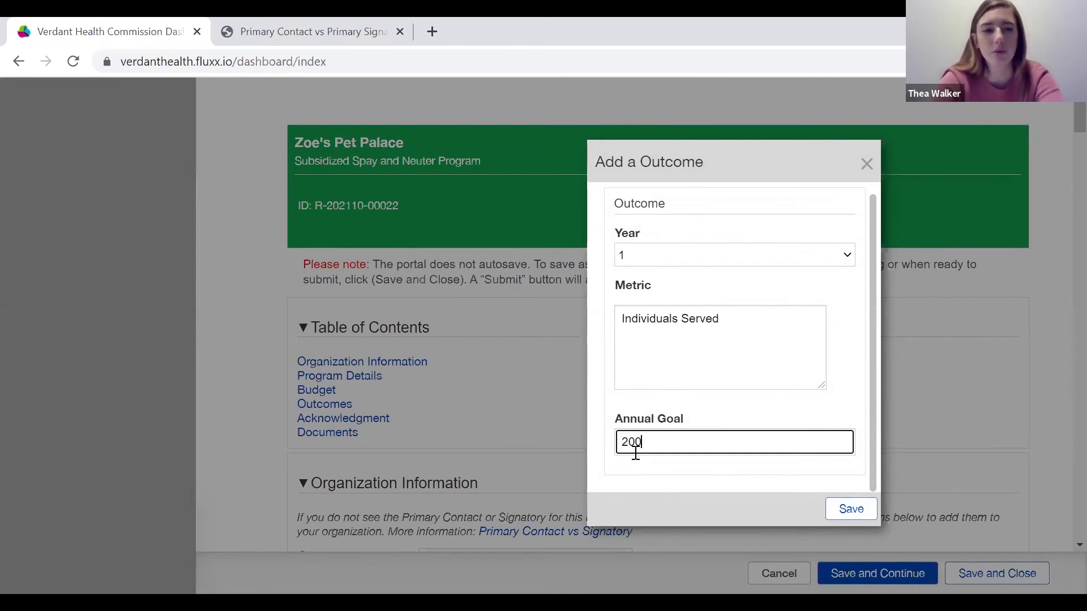
pyautogui.click(848, 512)
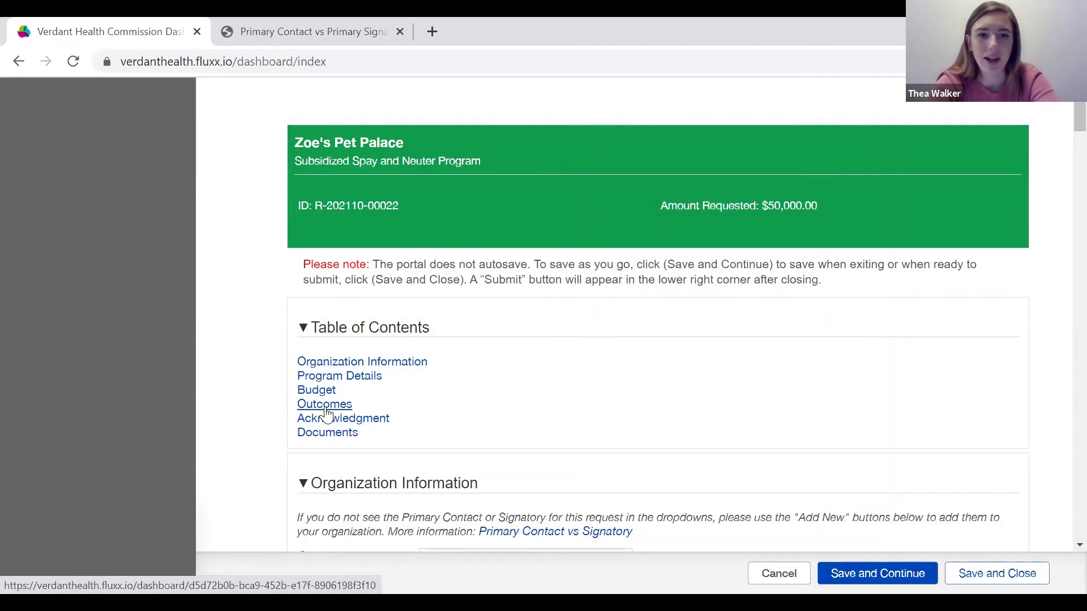
# In Outcomes, dismiss the note popup and tick the Number of Individuals Served outcome.
pyautogui.click(325, 407)
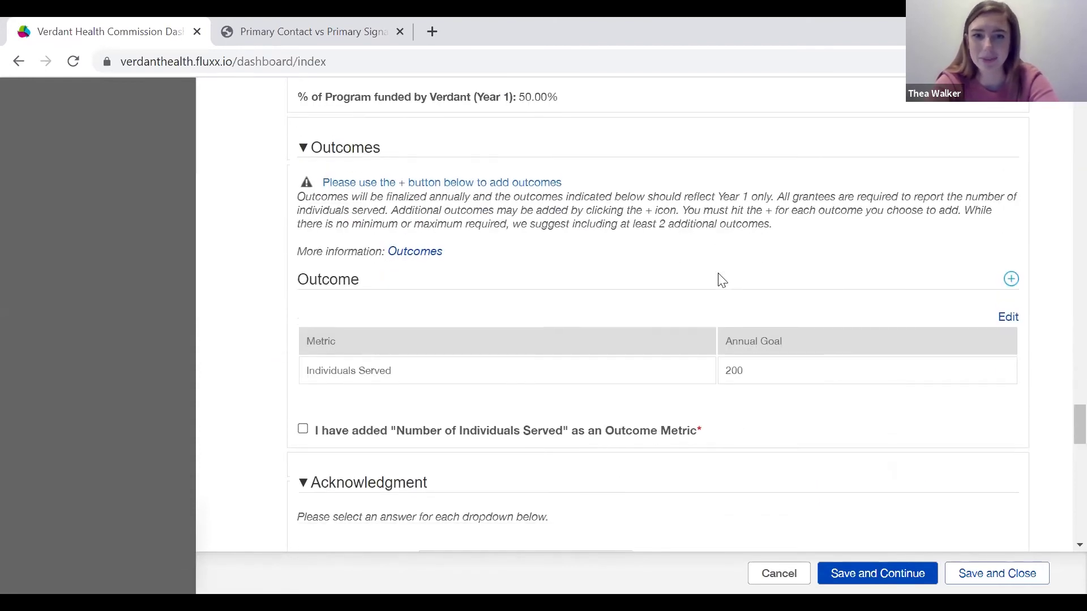
pyautogui.scroll(-3, 720, 279)
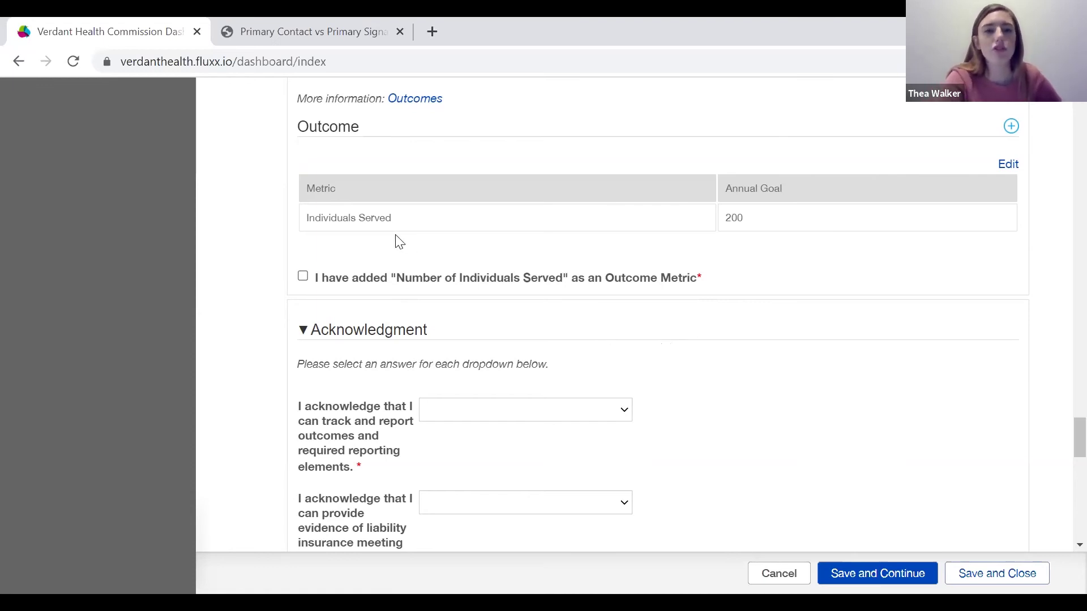
pyautogui.click(303, 280)
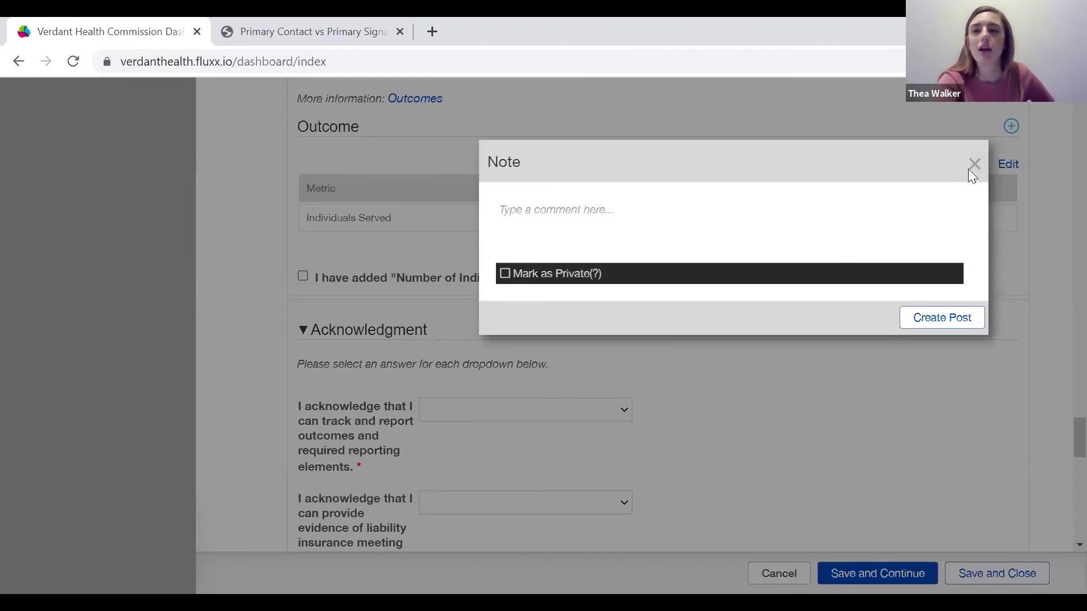
pyautogui.click(973, 165)
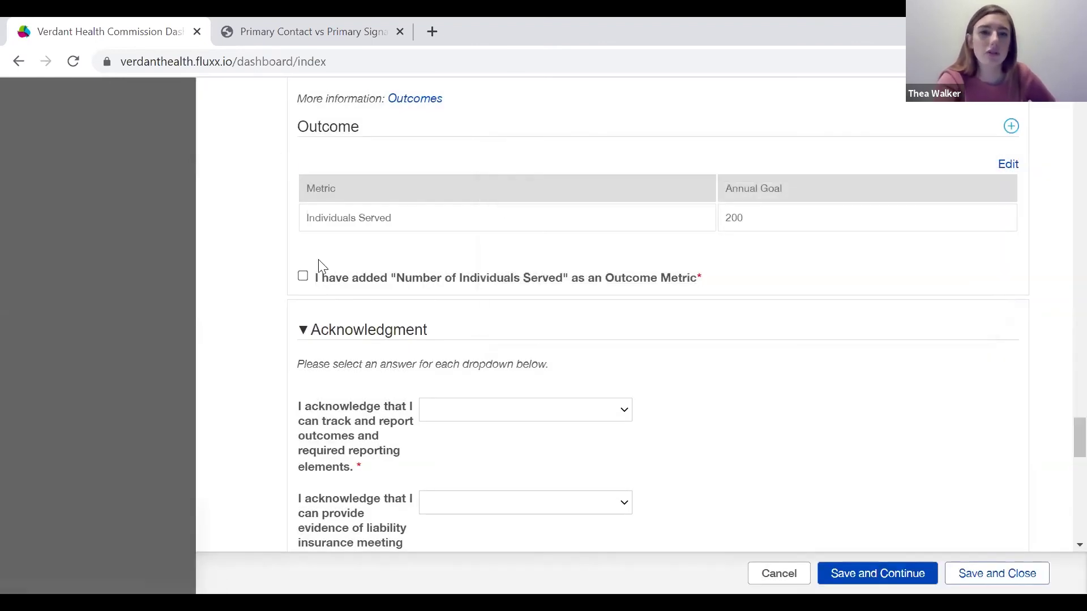
pyautogui.click(302, 280)
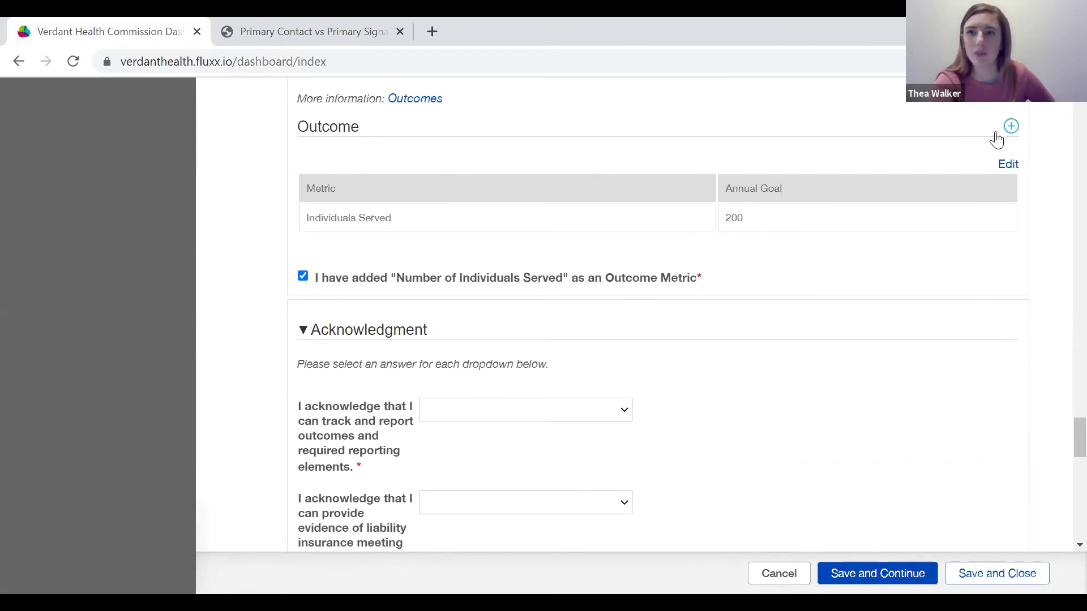
# Add a second Year 1 outcome with metric 'metric' and annual goal 10.
pyautogui.click(1015, 135)
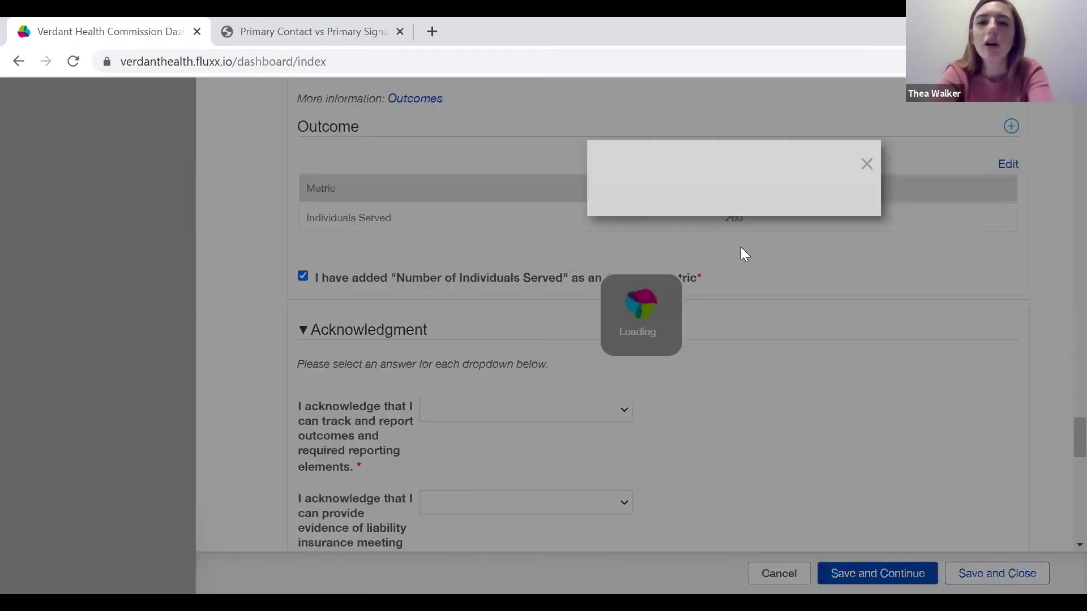
pyautogui.click(685, 263)
pyautogui.click(677, 303)
pyautogui.click(671, 385)
pyautogui.write('met')
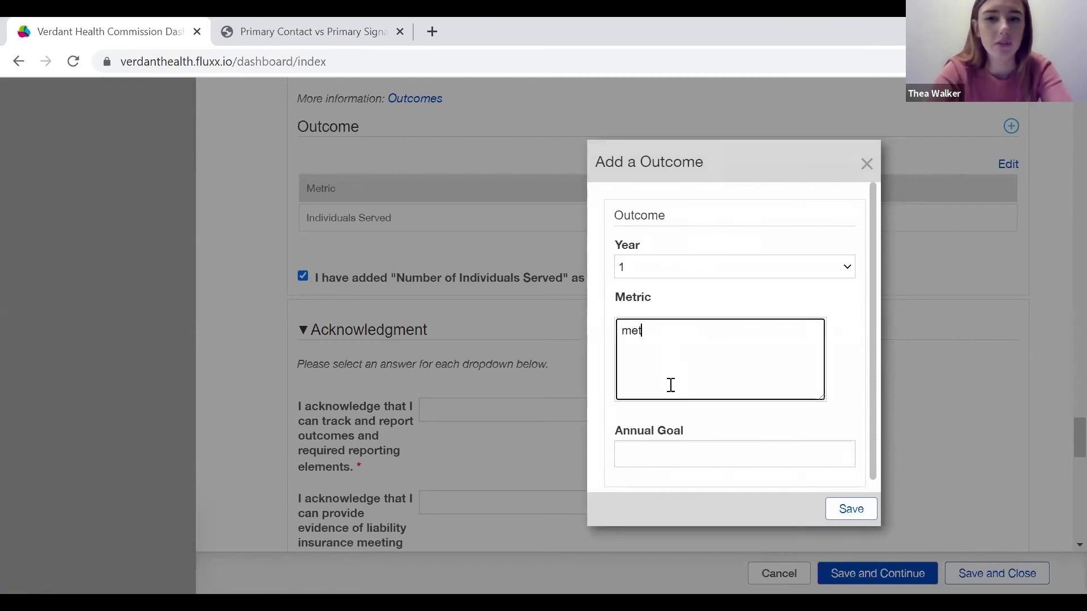
pyautogui.write('ric')
pyautogui.click(652, 451)
pyautogui.write('10')
pyautogui.click(853, 512)
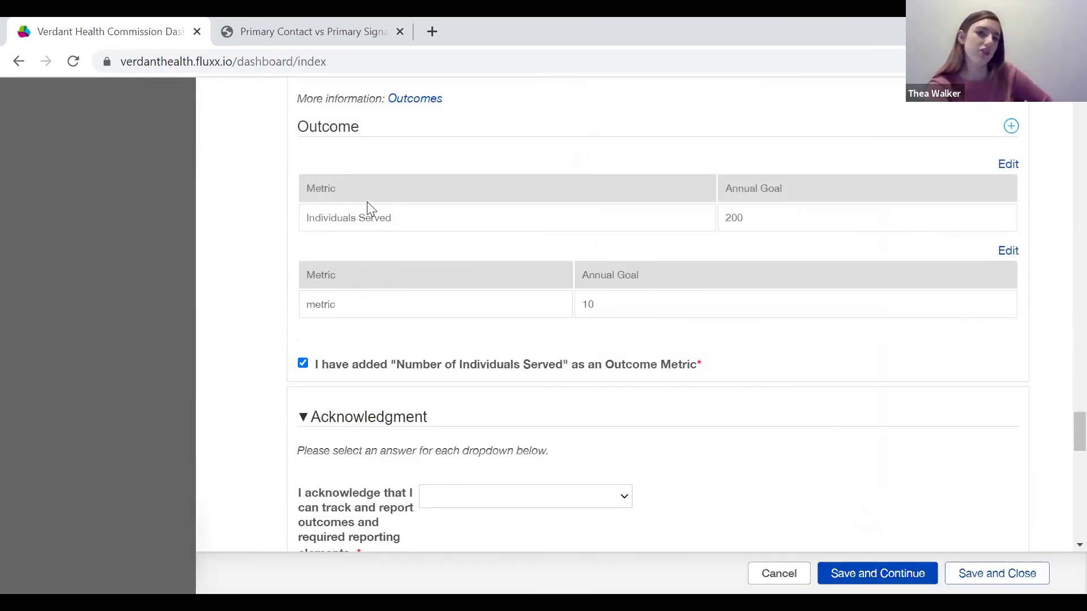
pyautogui.scroll(-2, 564, 242)
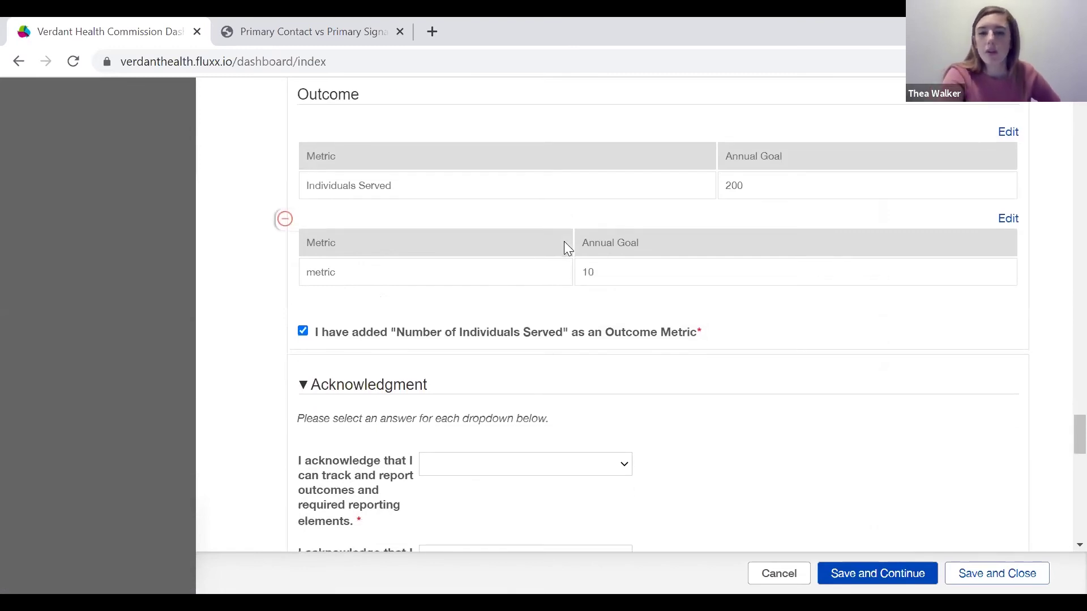
pyautogui.scroll(-1, 634, 260)
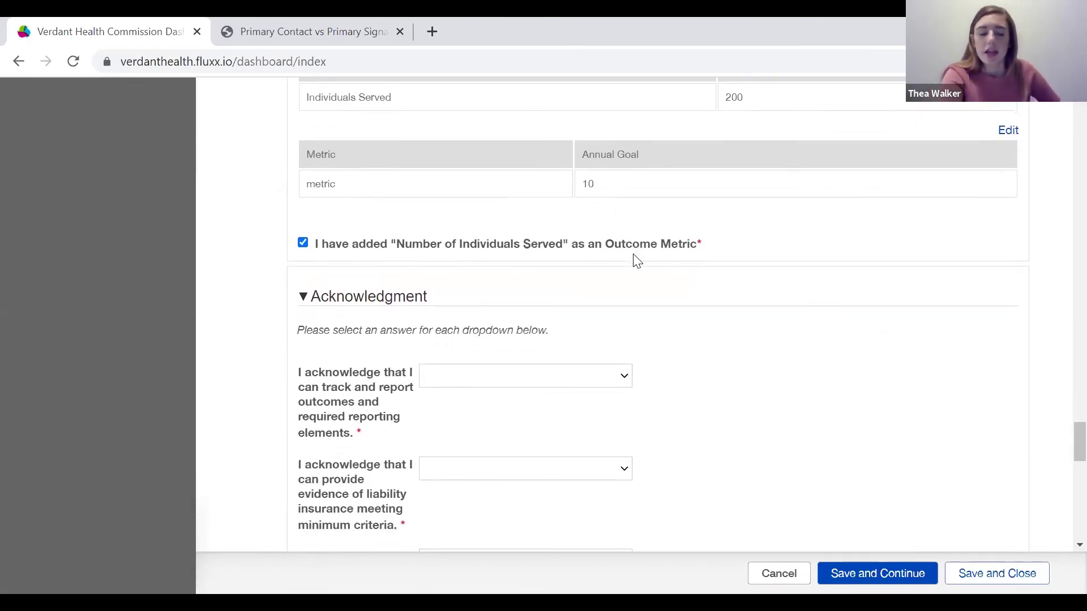
pyautogui.scroll(-1, 634, 260)
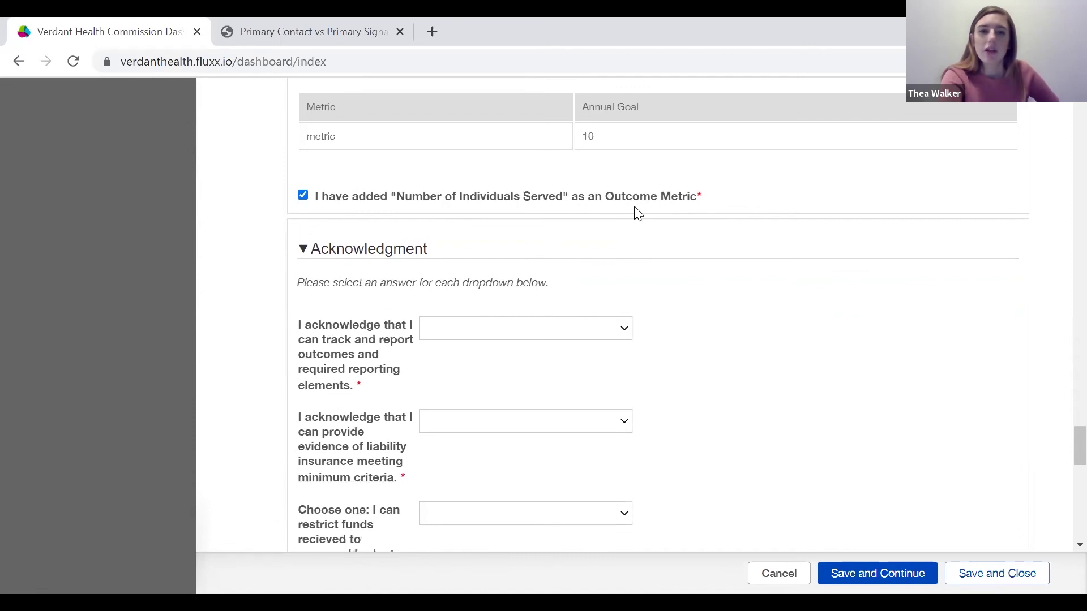
pyautogui.scroll(-1, 636, 211)
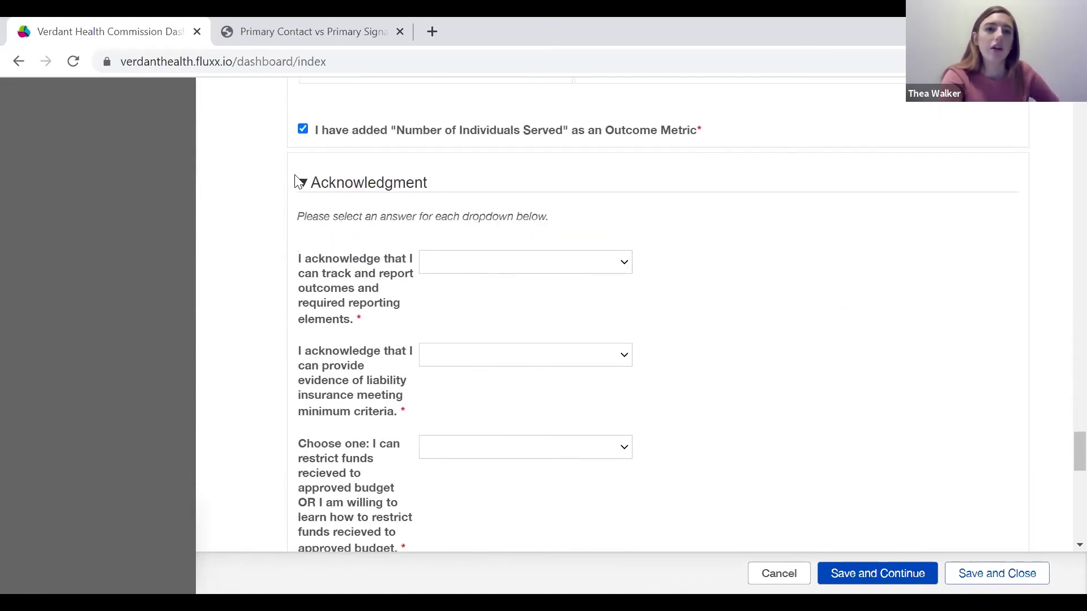
pyautogui.scroll(-1, 521, 231)
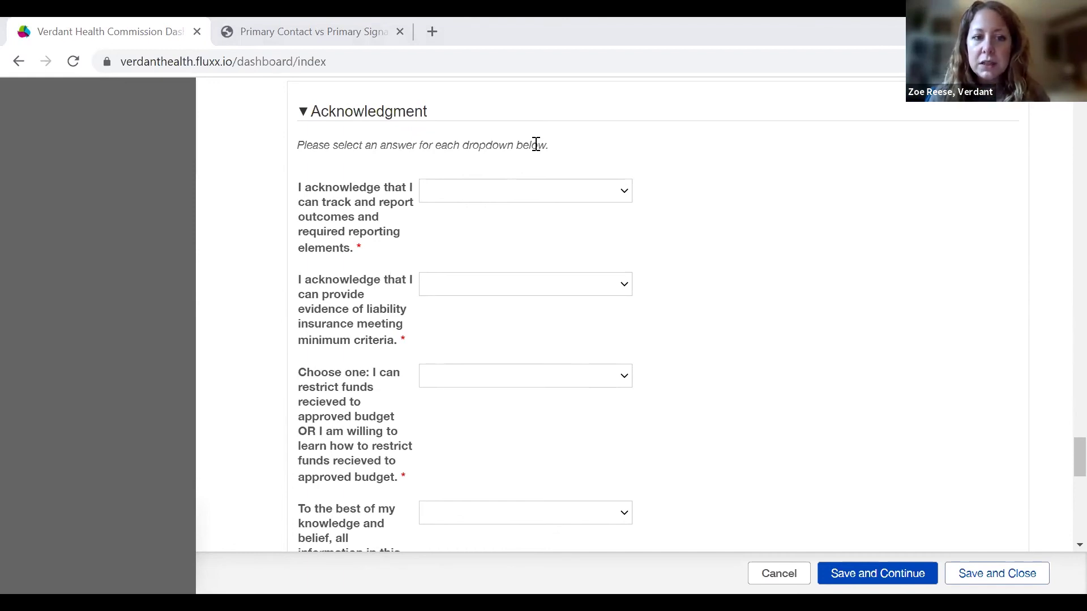
pyautogui.scroll(-2, 536, 144)
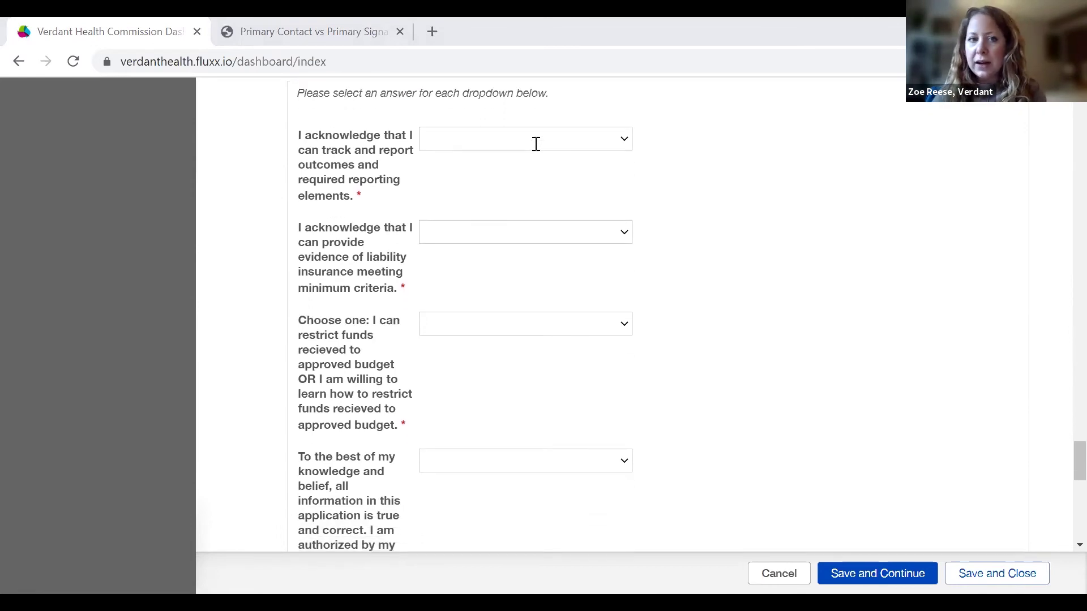
pyautogui.scroll(-1, 586, 182)
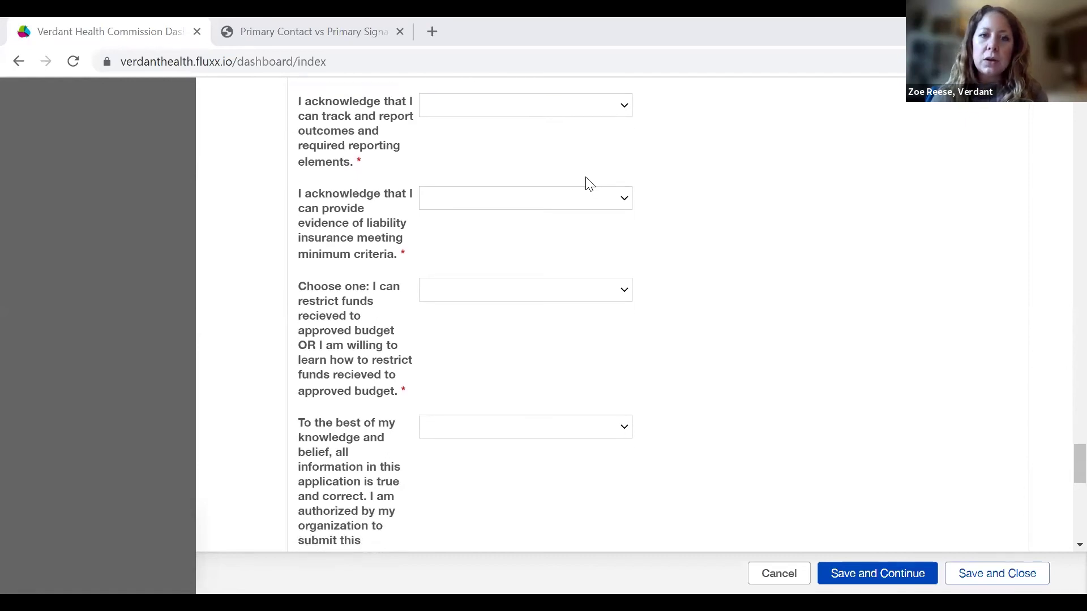
# Answer Yes to the outcome-reporting and liability insurance acknowledgments.
pyautogui.click(608, 111)
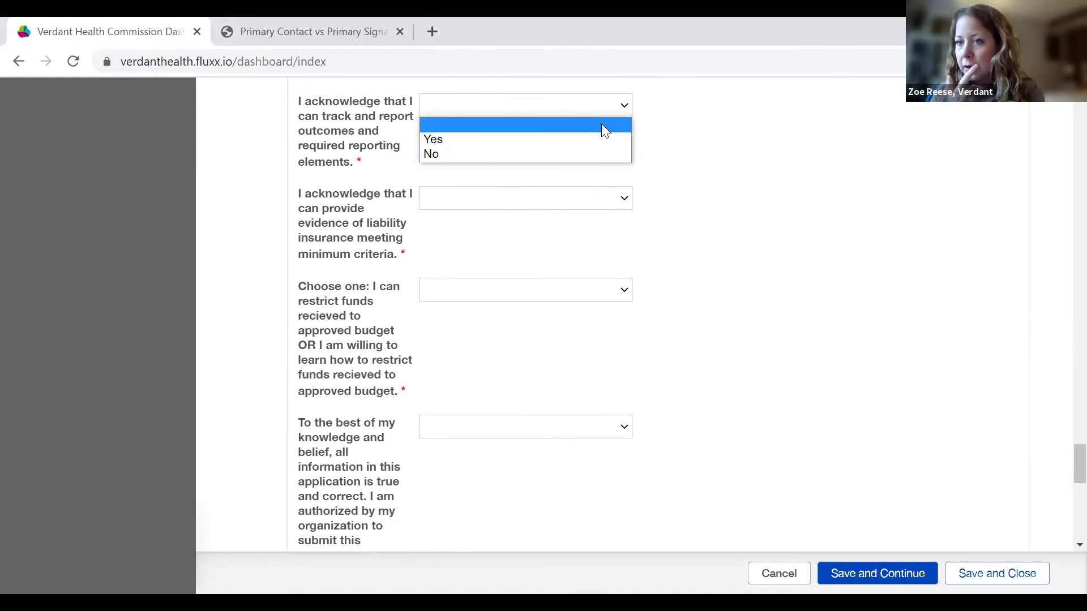
pyautogui.click(577, 141)
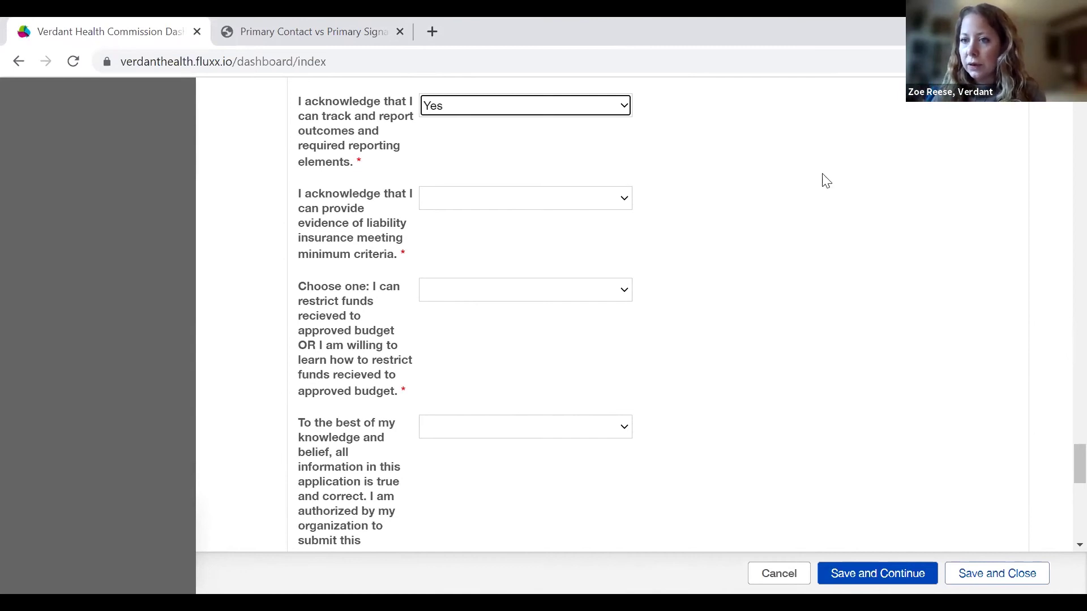
pyautogui.click(627, 198)
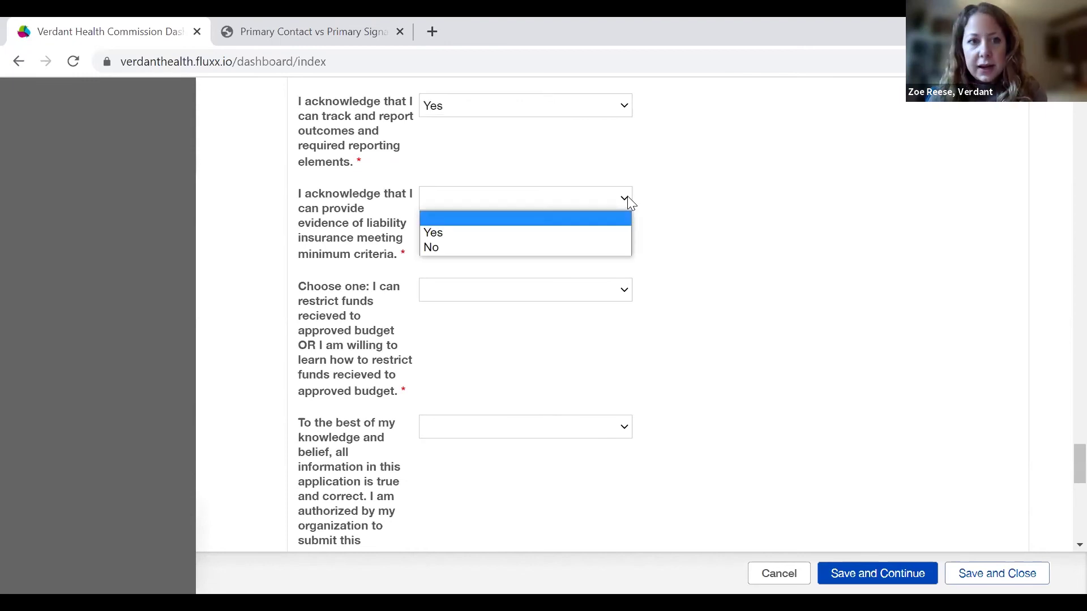
pyautogui.click(565, 238)
pyautogui.scroll(-1, 771, 355)
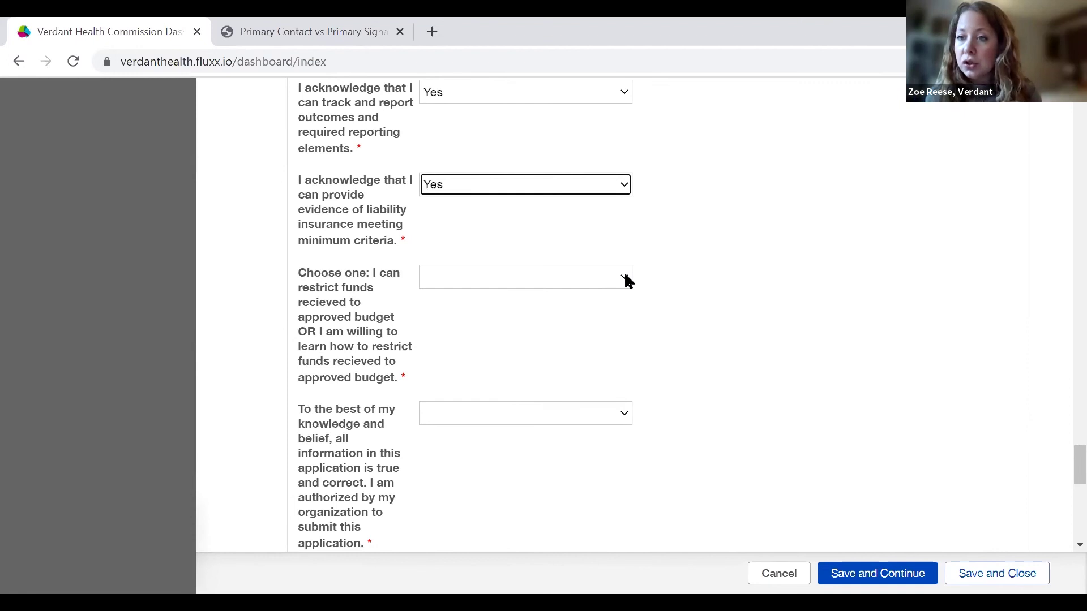
# Choose 'I can restrict funds received to approved budget' and answer Yes to the truthfulness declaration.
pyautogui.click(626, 280)
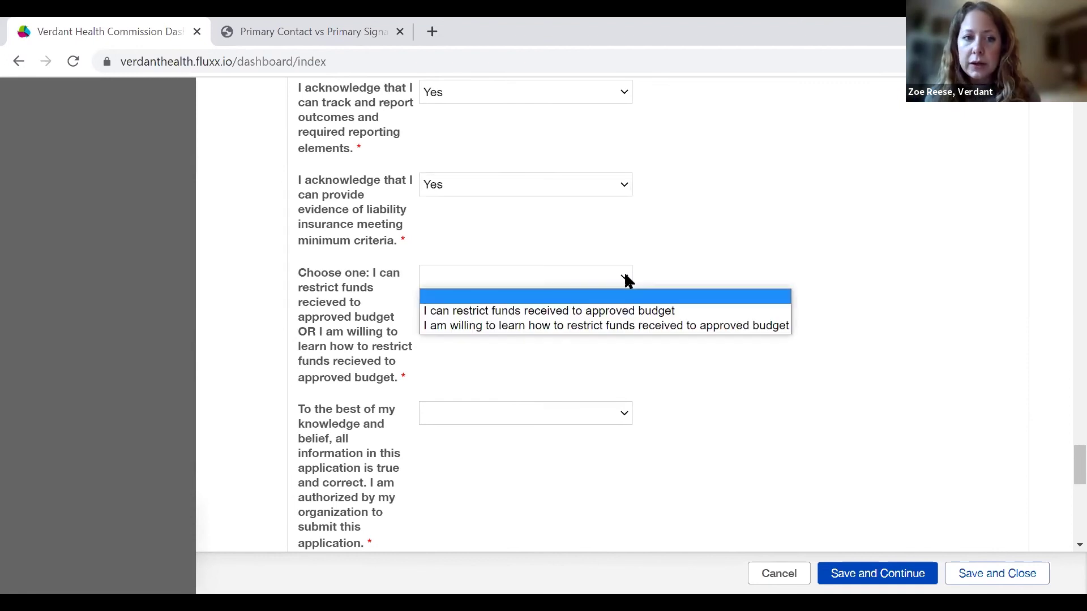
pyautogui.click(630, 312)
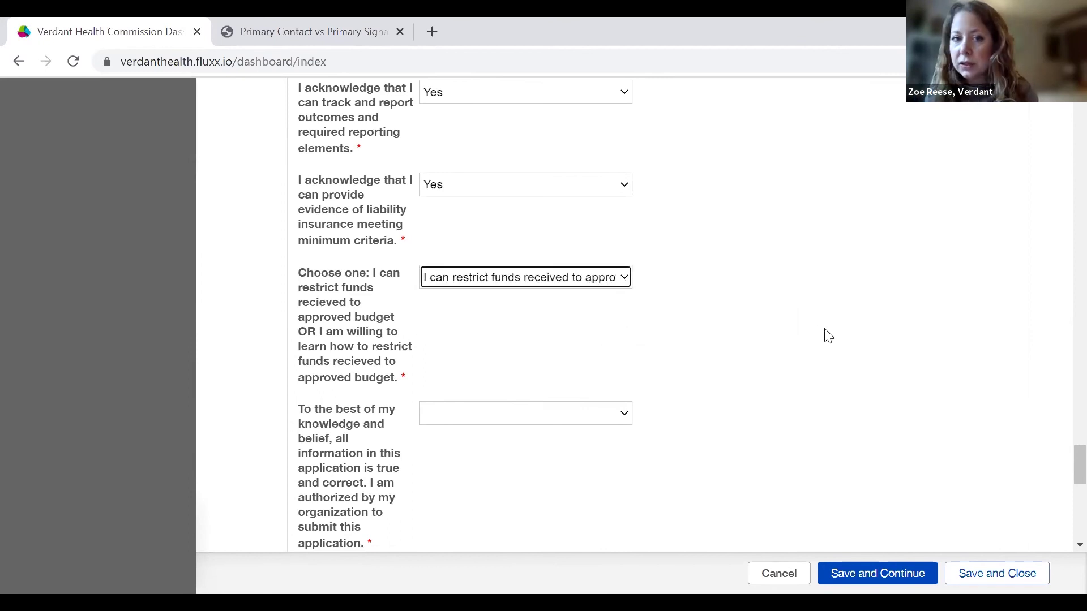
pyautogui.scroll(-1, 827, 336)
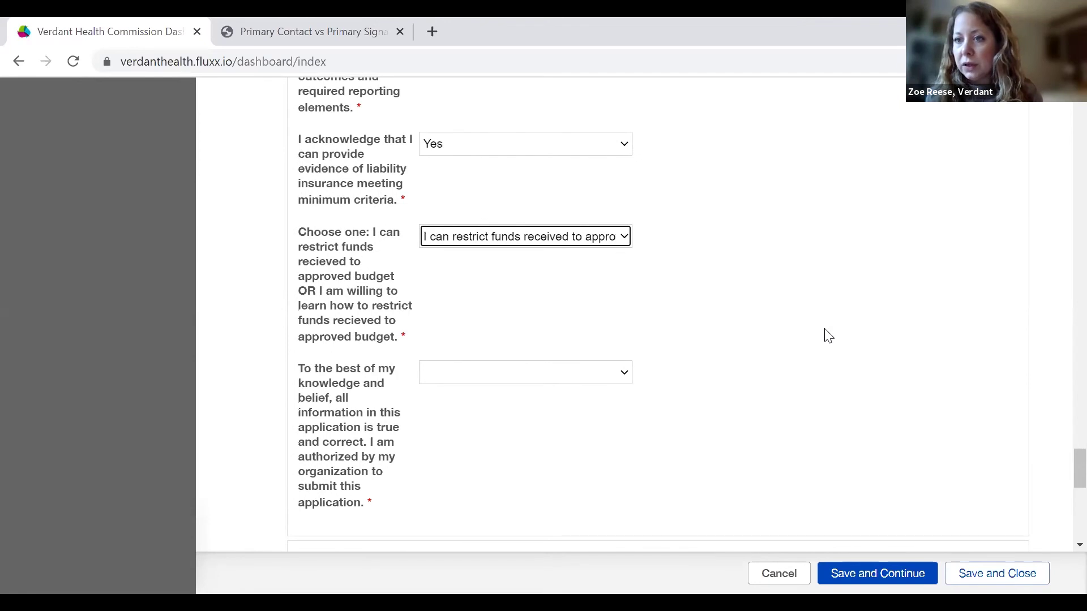
pyautogui.scroll(-1, 828, 336)
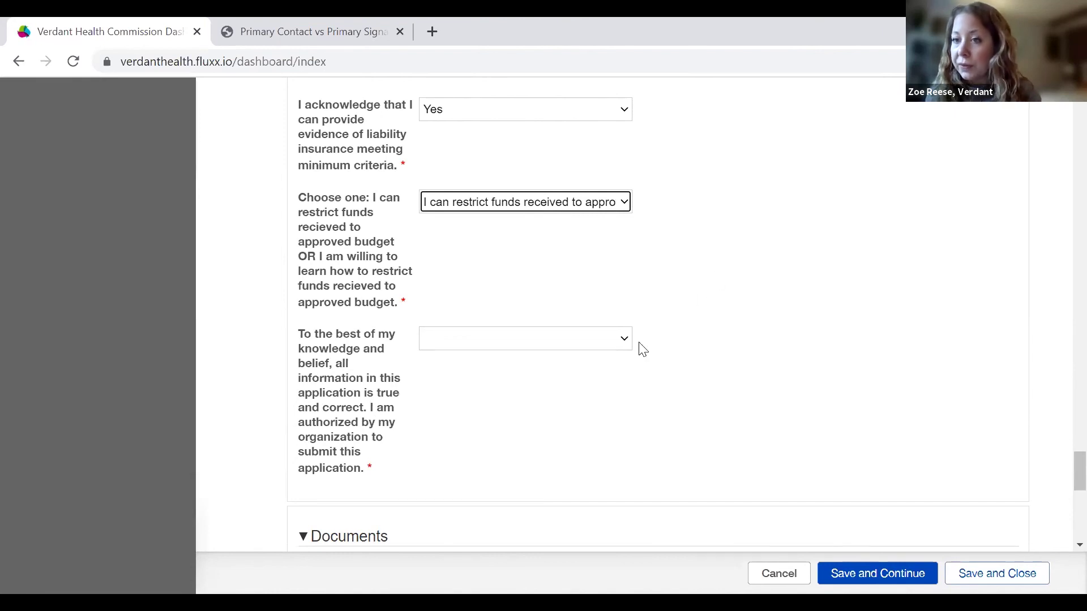
pyautogui.click(614, 341)
pyautogui.click(577, 372)
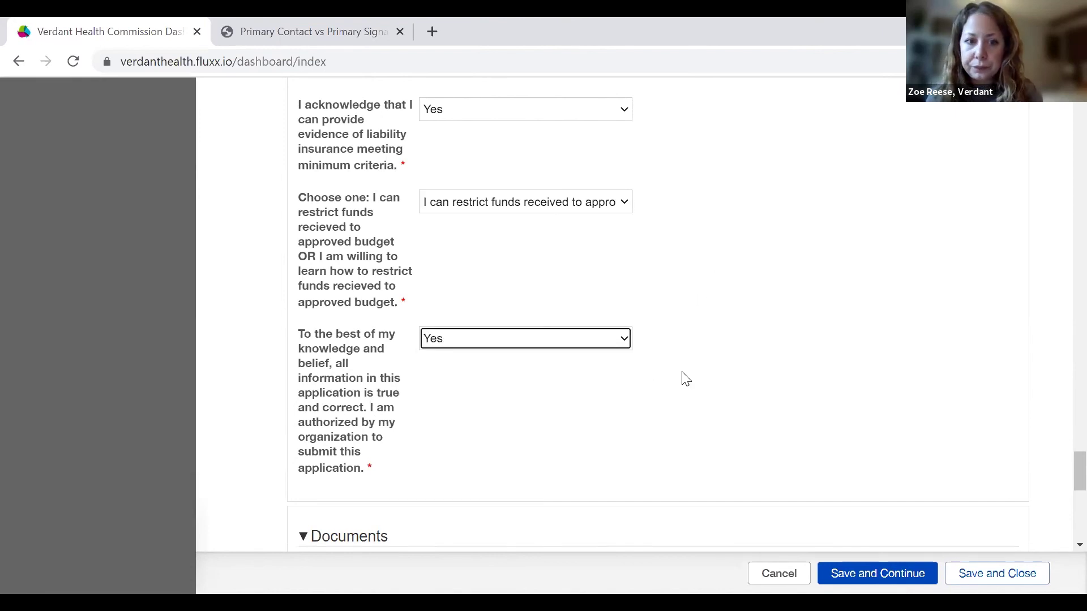
pyautogui.scroll(-3, 682, 379)
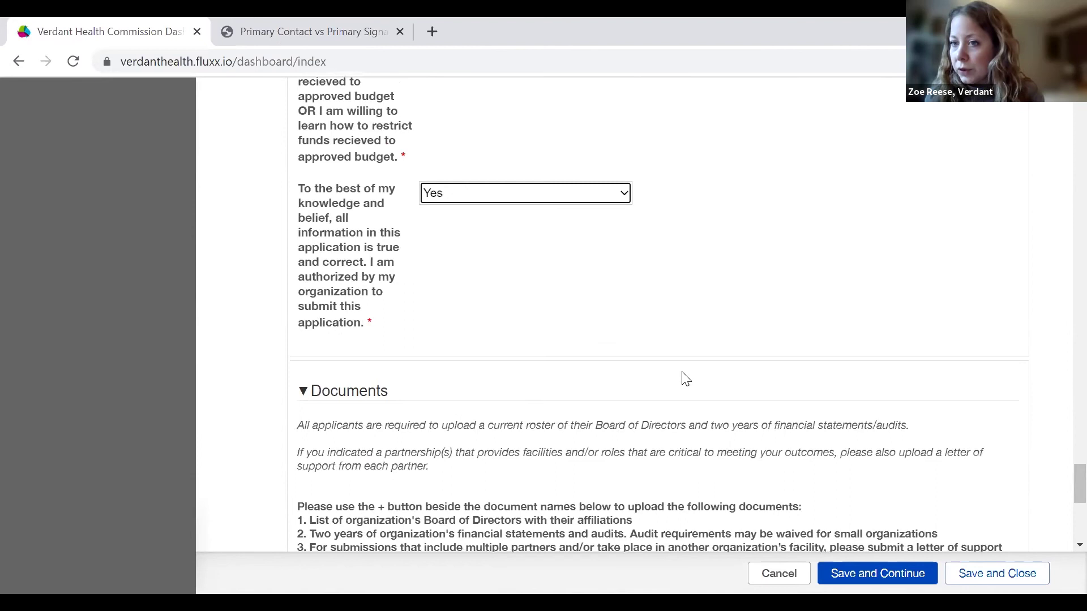
# Scroll down to Documents and start an upload beside Board of Directors.
pyautogui.scroll(-2, 686, 378)
pyautogui.scroll(-2, 683, 375)
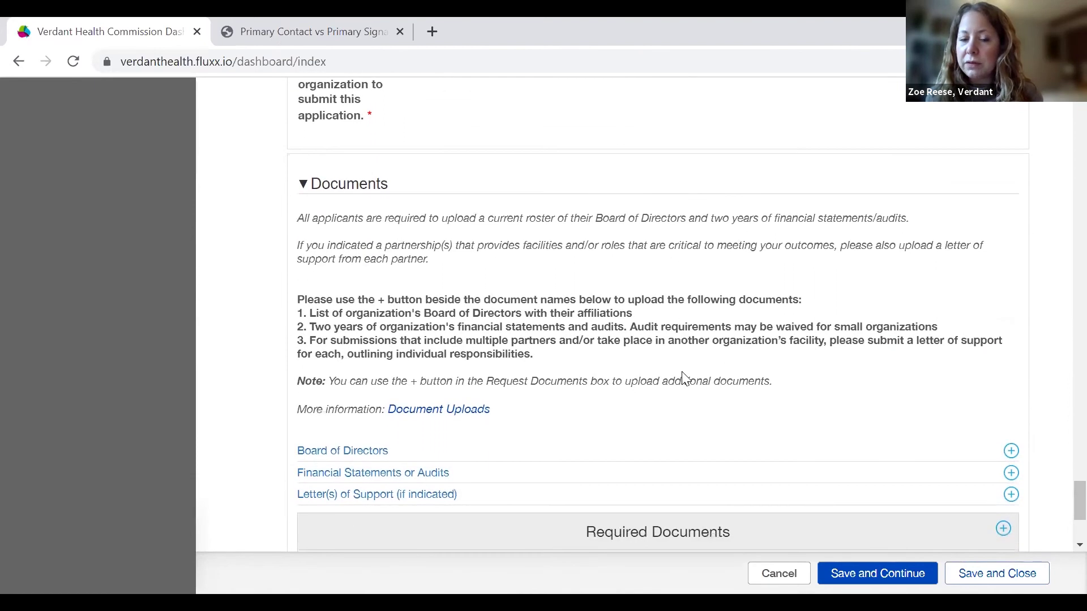
pyautogui.scroll(-1, 683, 378)
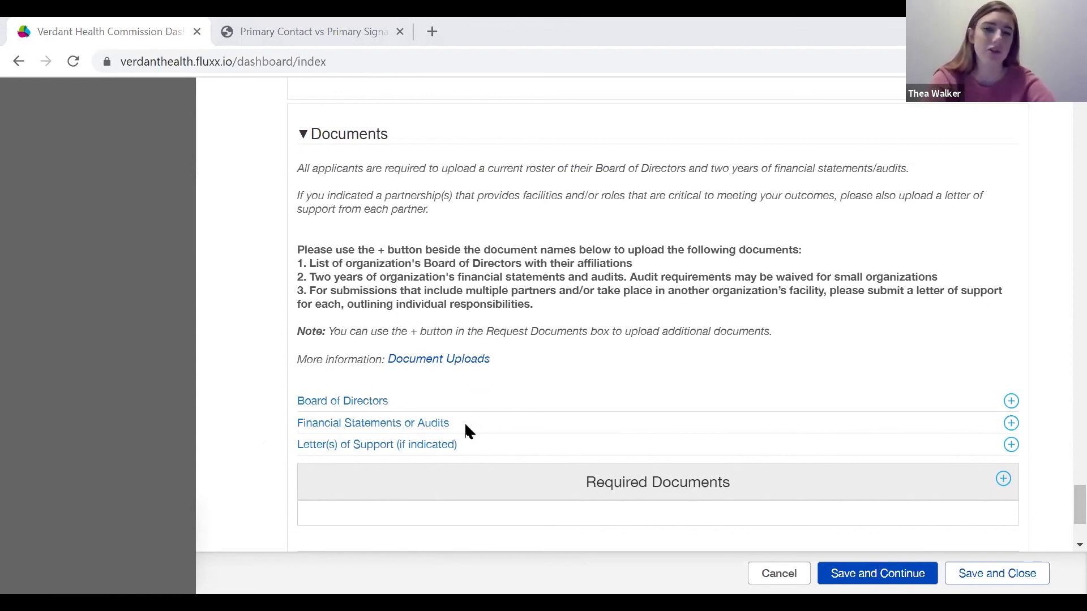
pyautogui.click(1011, 402)
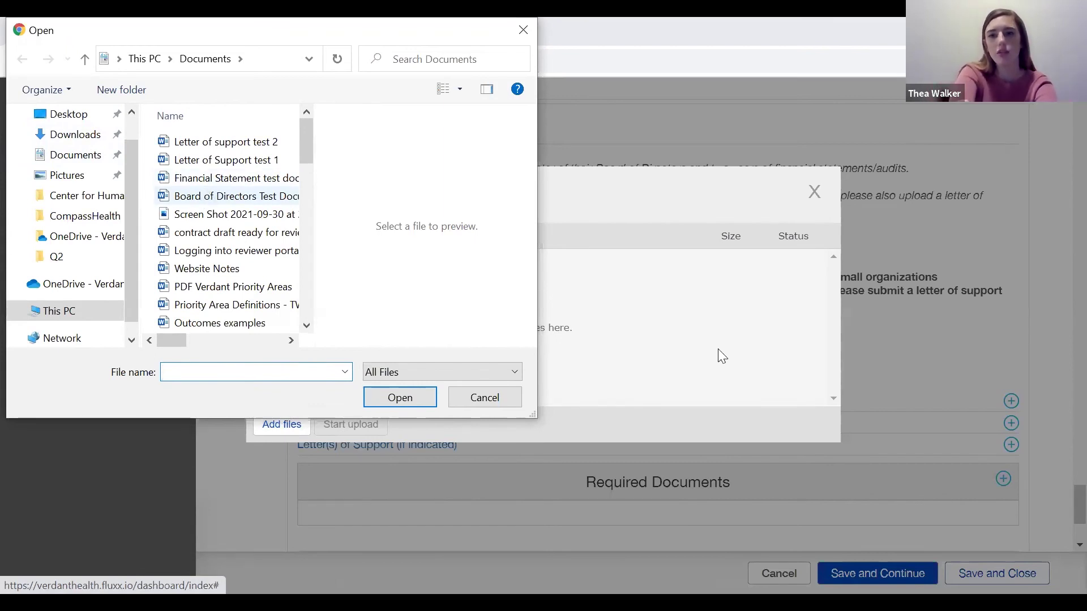
# Upload Board of Directors Test Document.docx and close the finished upload window.
pyautogui.moveTo(718, 350); pyautogui.dragTo(723, 348)
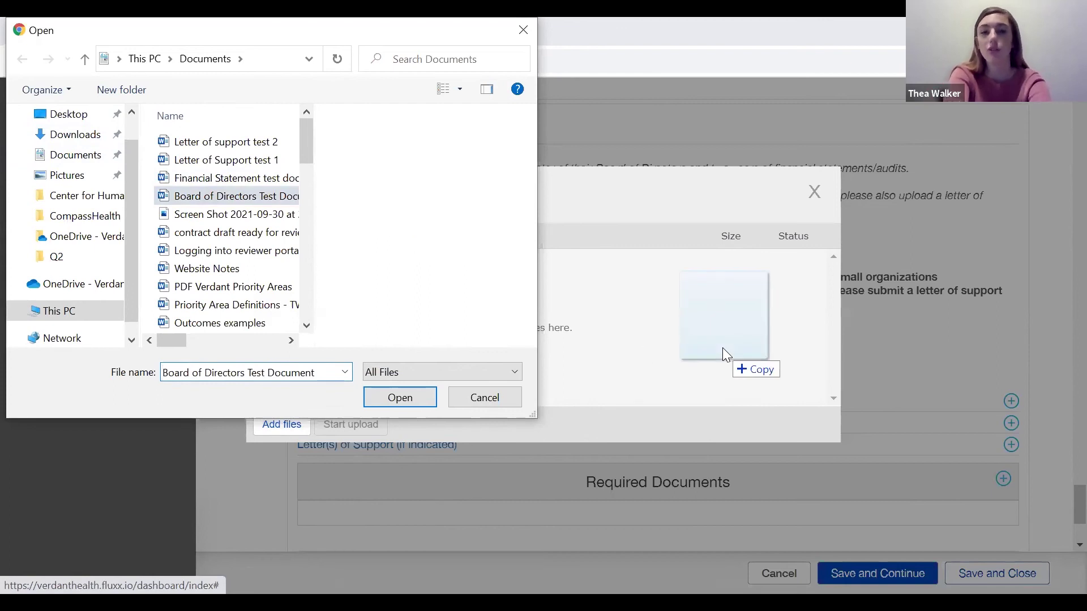
pyautogui.moveTo(679, 365); pyautogui.dragTo(723, 345)
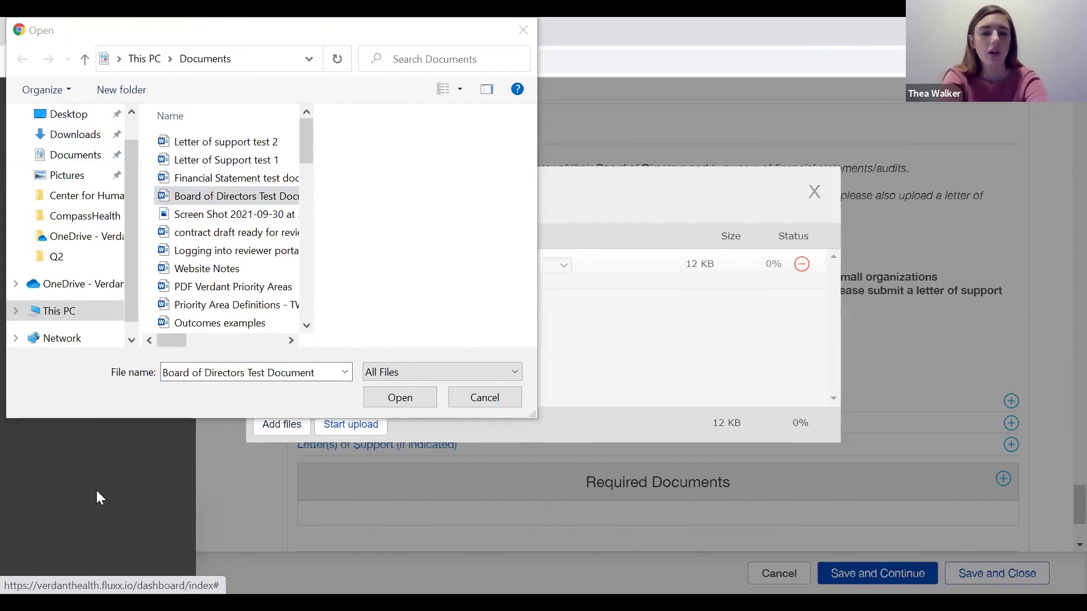
pyautogui.moveTo(96, 31); pyautogui.dragTo(84, 479)
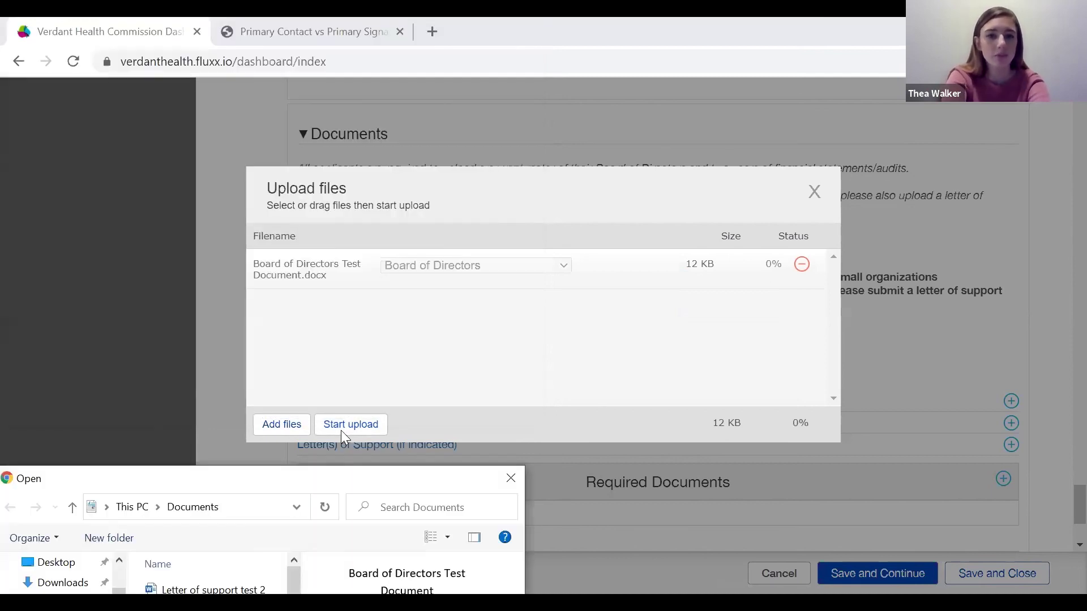
pyautogui.click(518, 478)
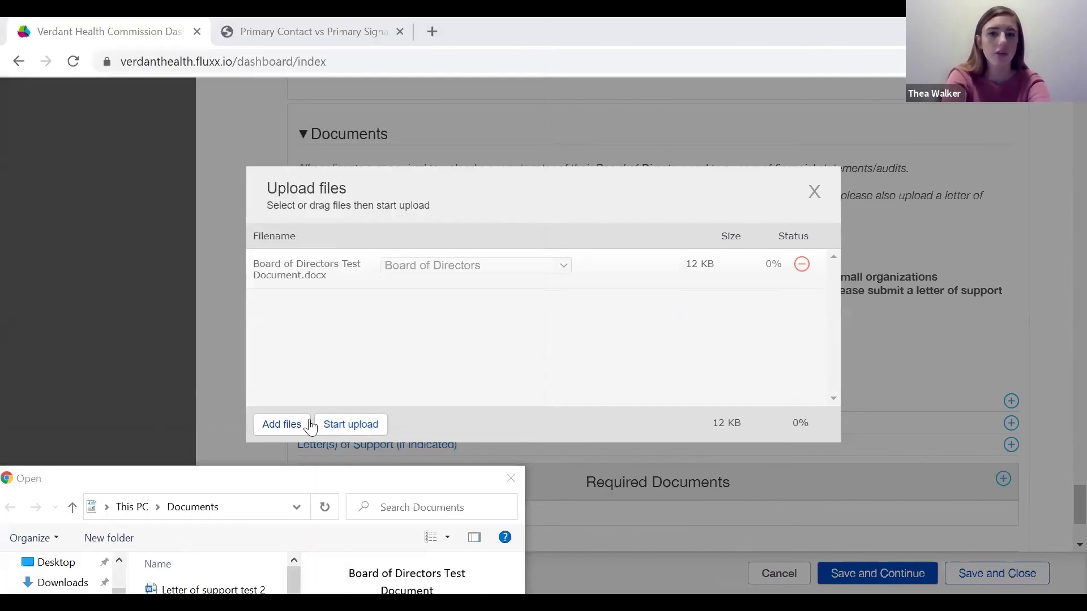
pyautogui.click(346, 425)
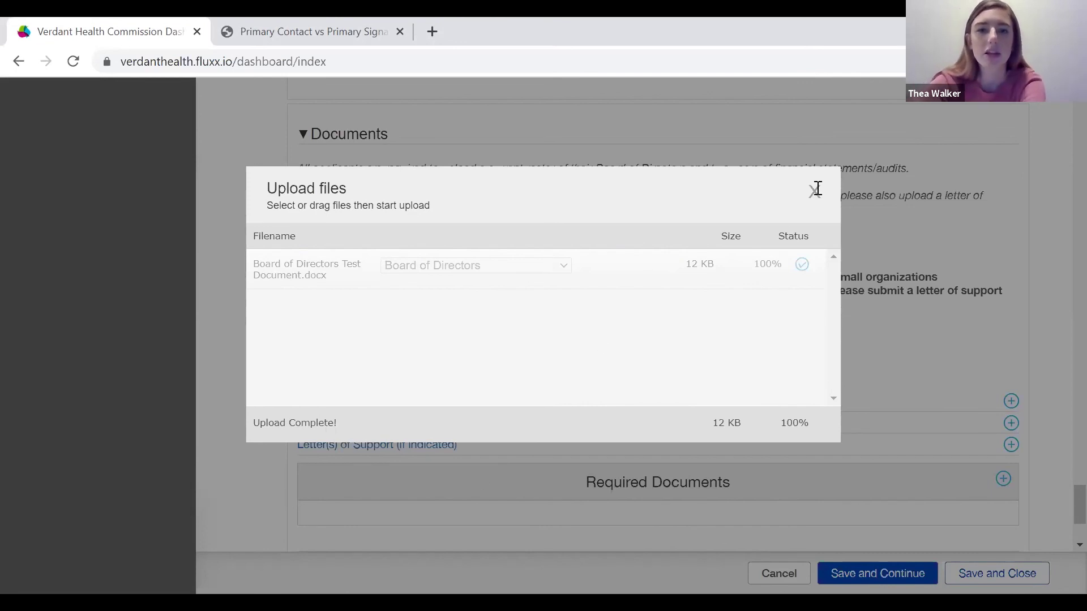
pyautogui.click(546, 442)
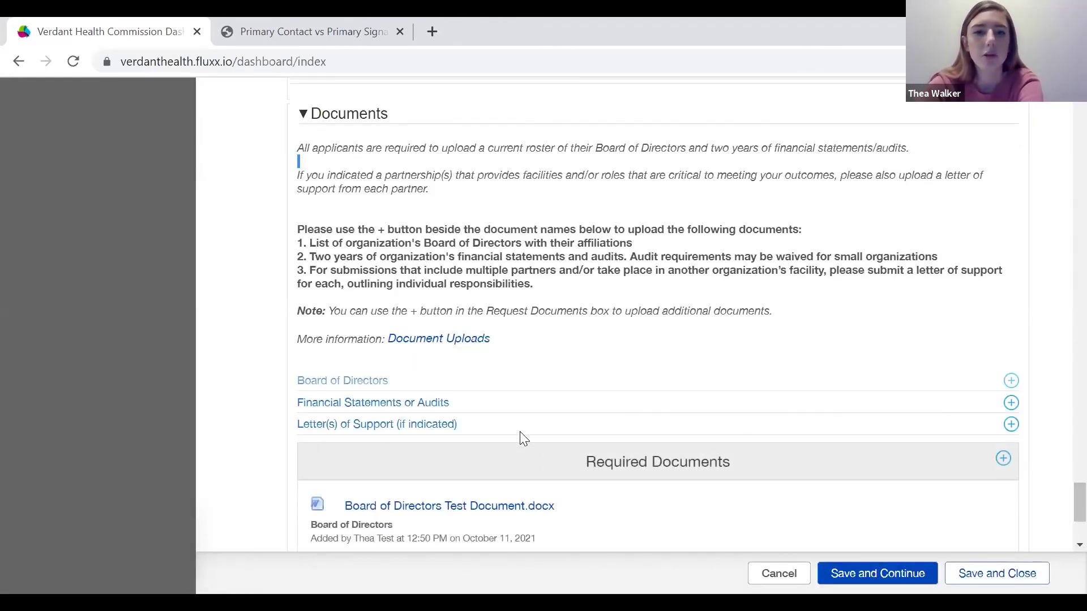
# Select both Letter of Support test files for upload under Letter(s) of Support.
pyautogui.scroll(-1, 532, 487)
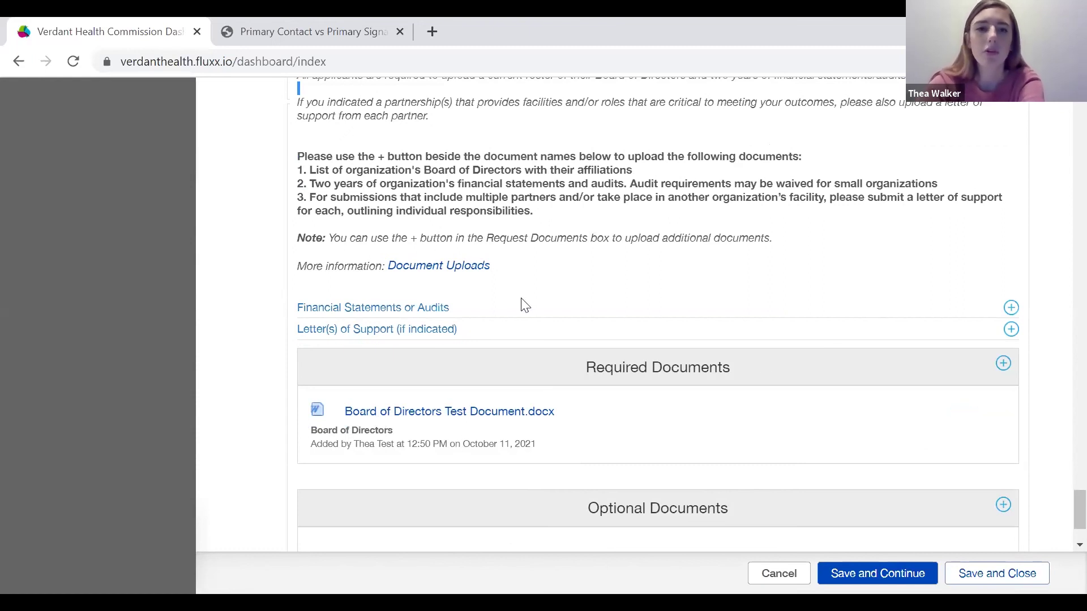
pyautogui.scroll(-1, 457, 308)
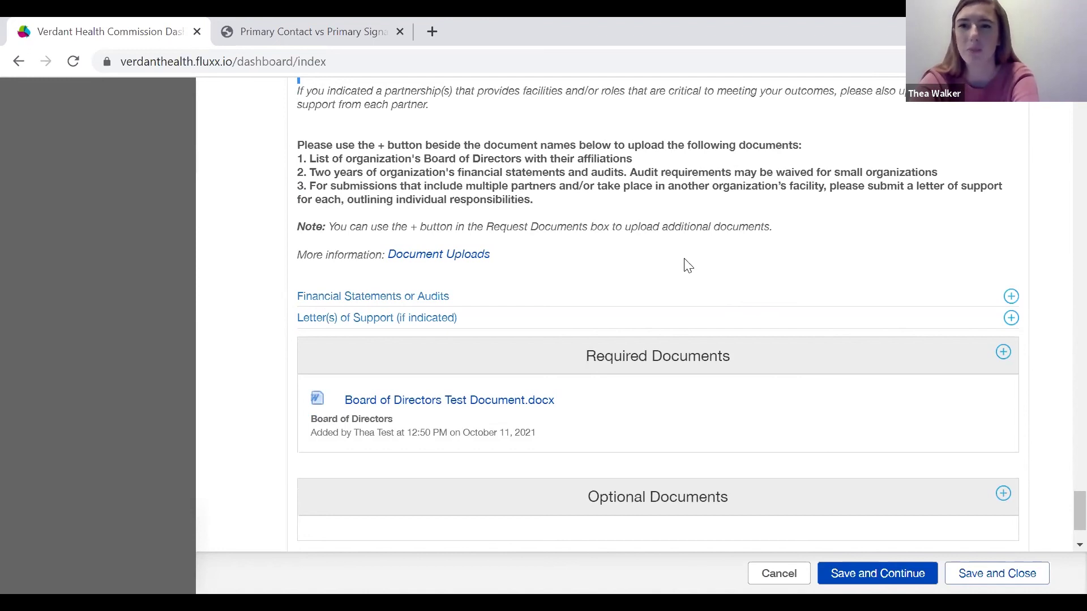
pyautogui.click(1013, 319)
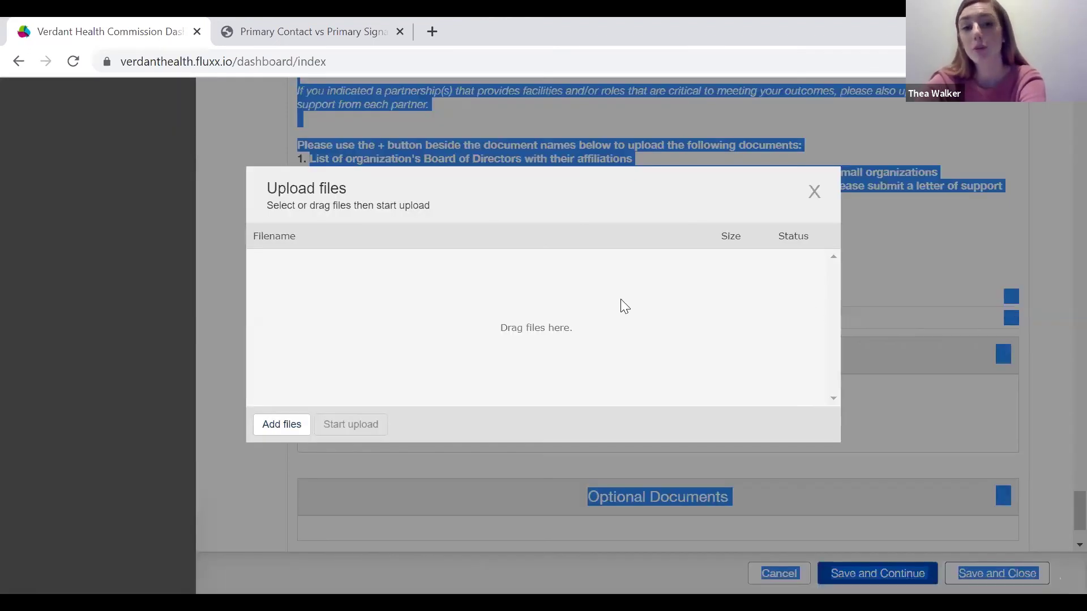
pyautogui.click(277, 426)
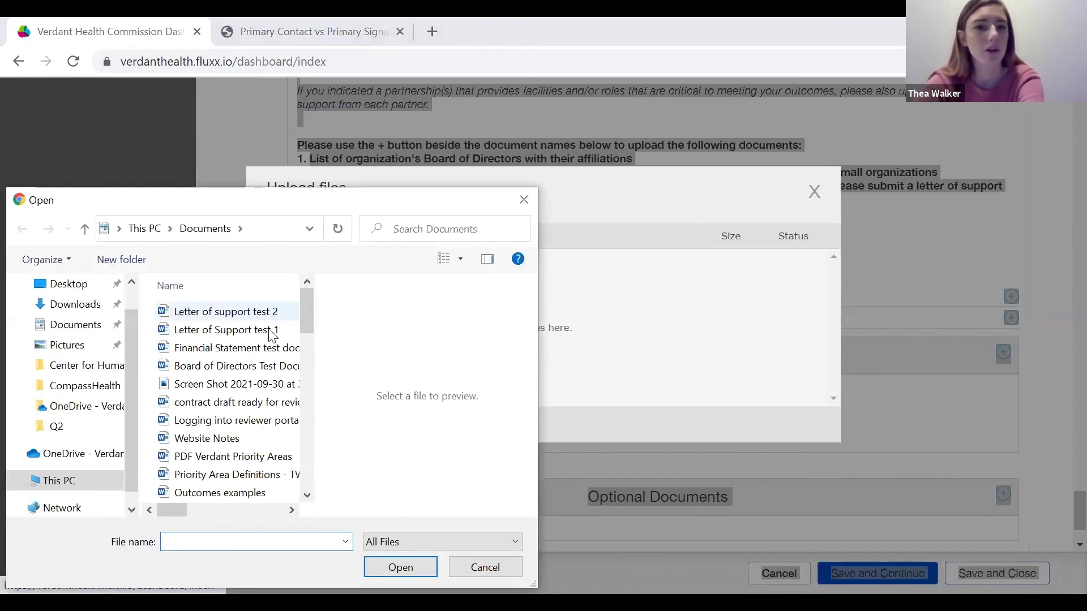
pyautogui.press('Return')
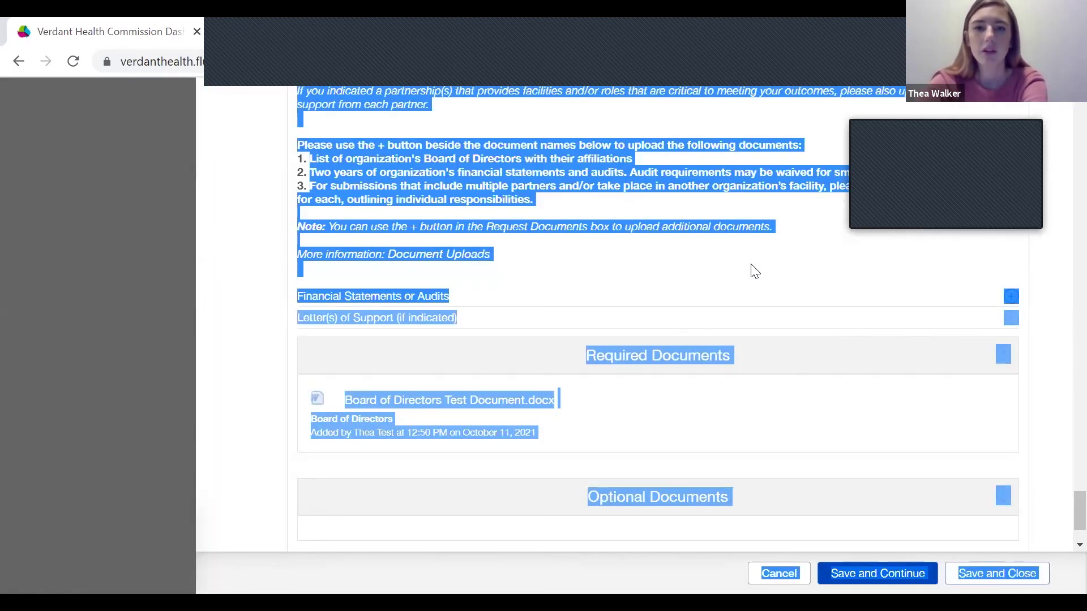
# Save the request as a draft and close the form.
pyautogui.scroll(-1, 477, 301)
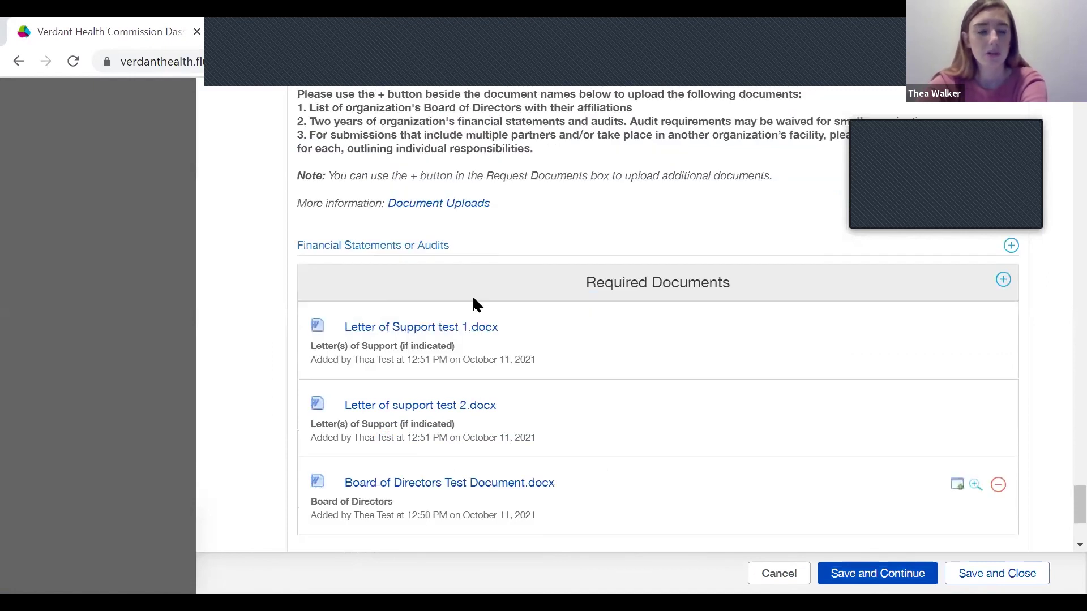
pyautogui.scroll(-1, 775, 430)
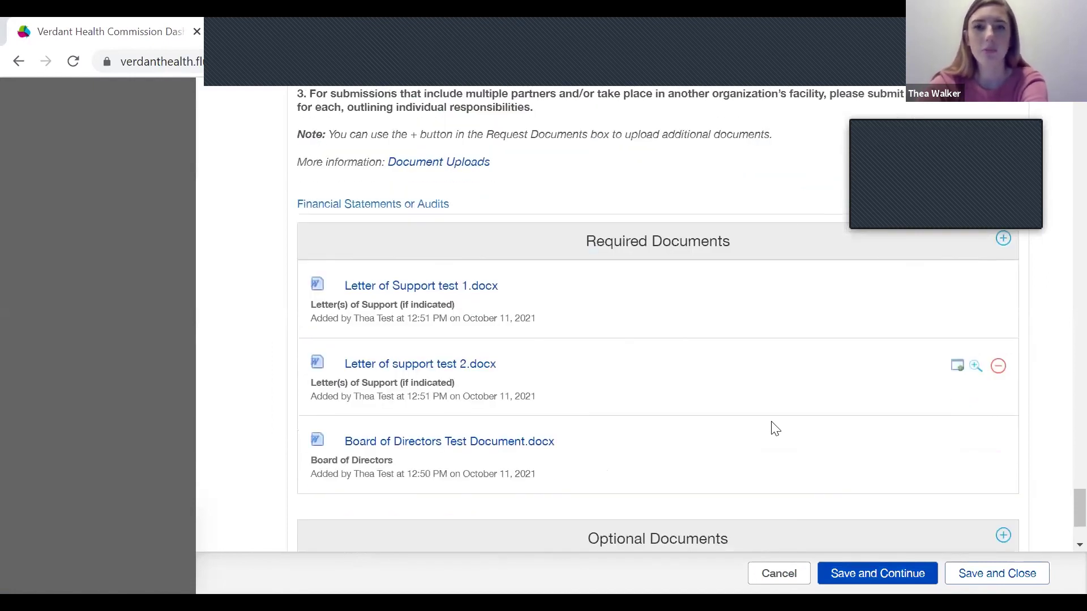
pyautogui.scroll(1, 776, 429)
pyautogui.scroll(-2, 776, 429)
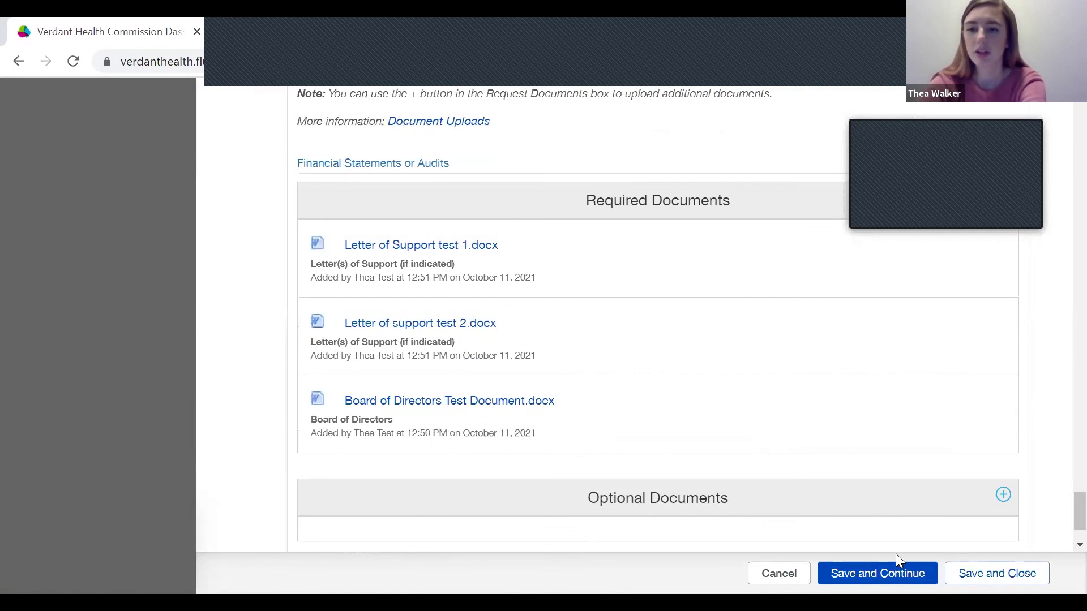
pyautogui.click(990, 581)
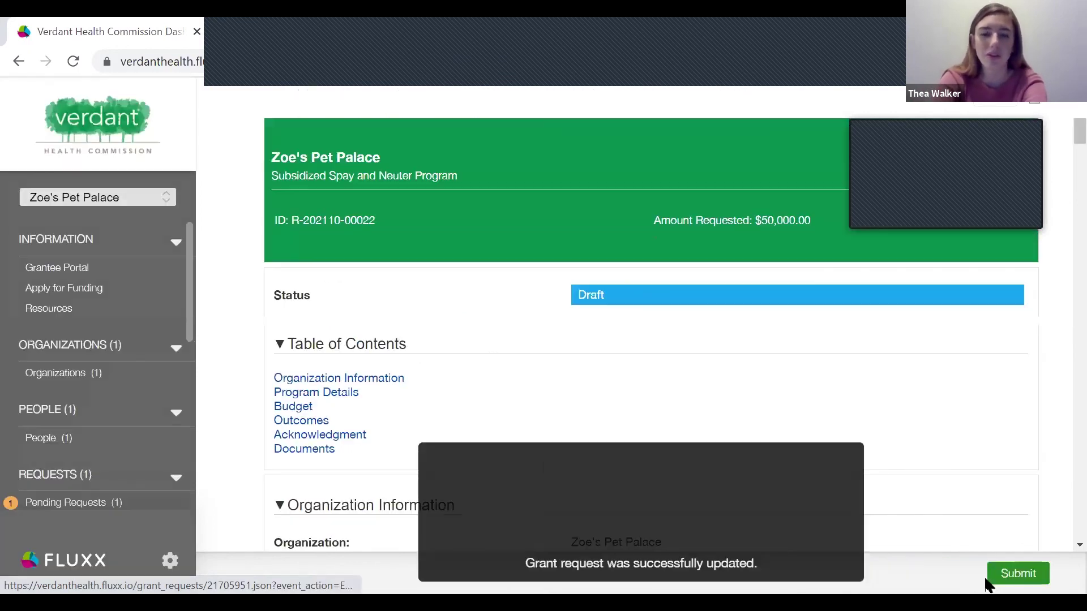
pyautogui.scroll(-1, 511, 438)
pyautogui.scroll(-10, 517, 277)
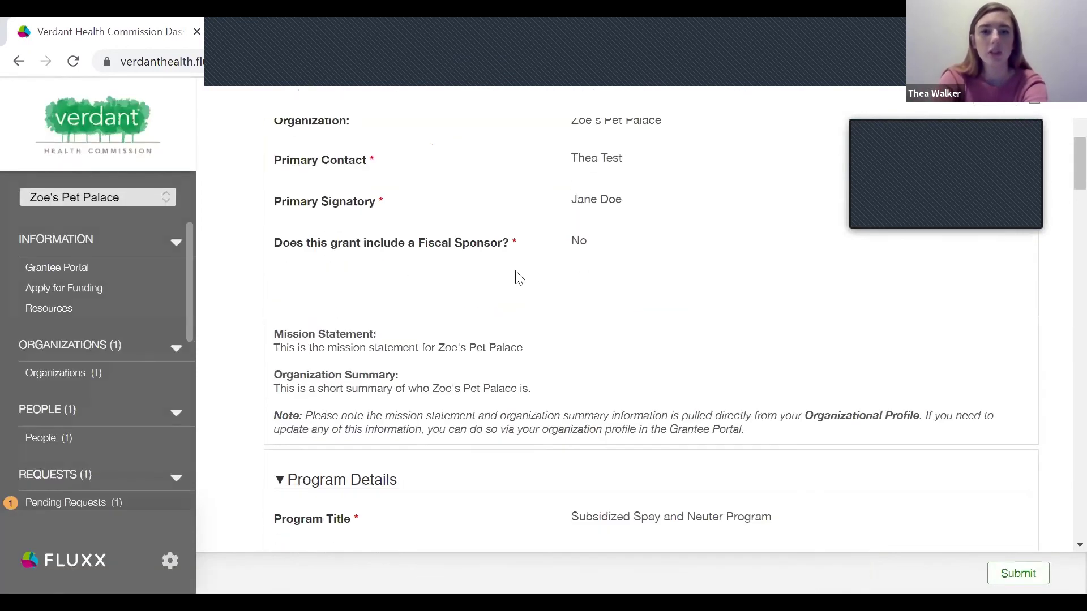
pyautogui.scroll(-8, 519, 278)
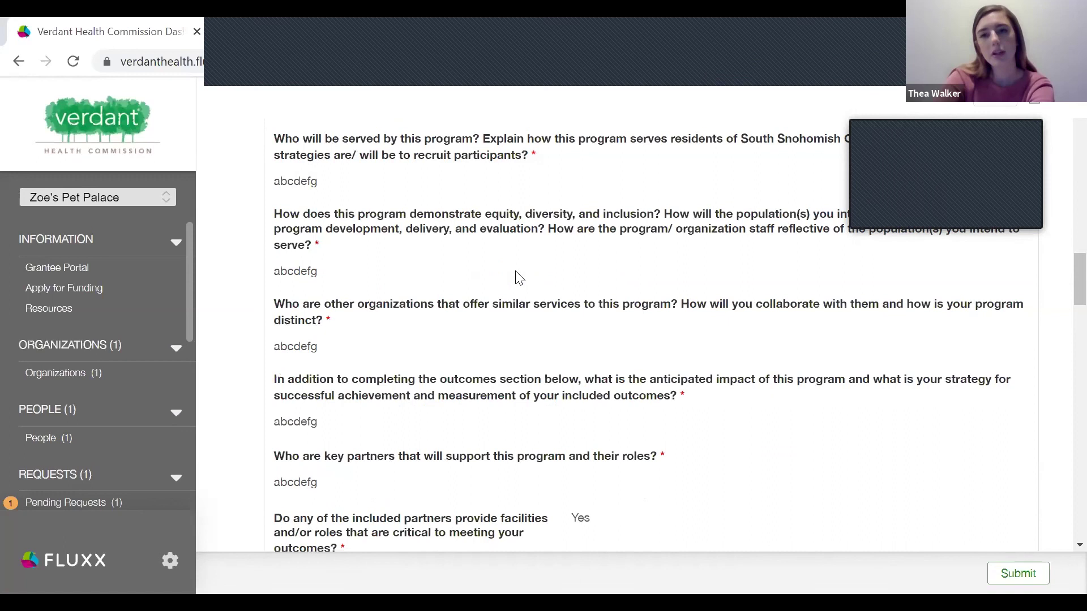
pyautogui.press('Home')
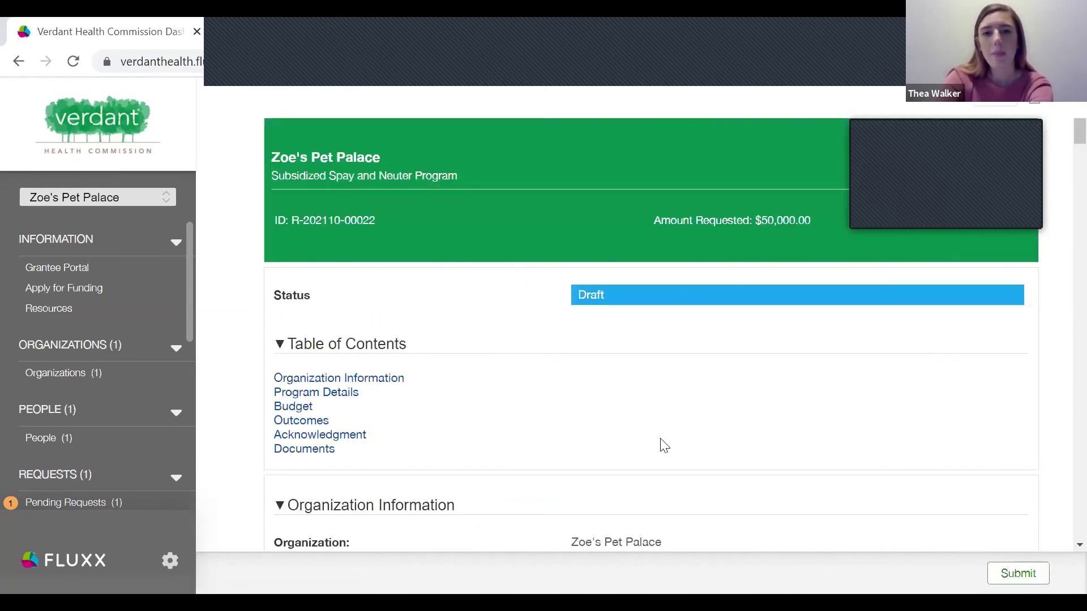
pyautogui.scroll(-1, 664, 445)
pyautogui.scroll(-1, 664, 446)
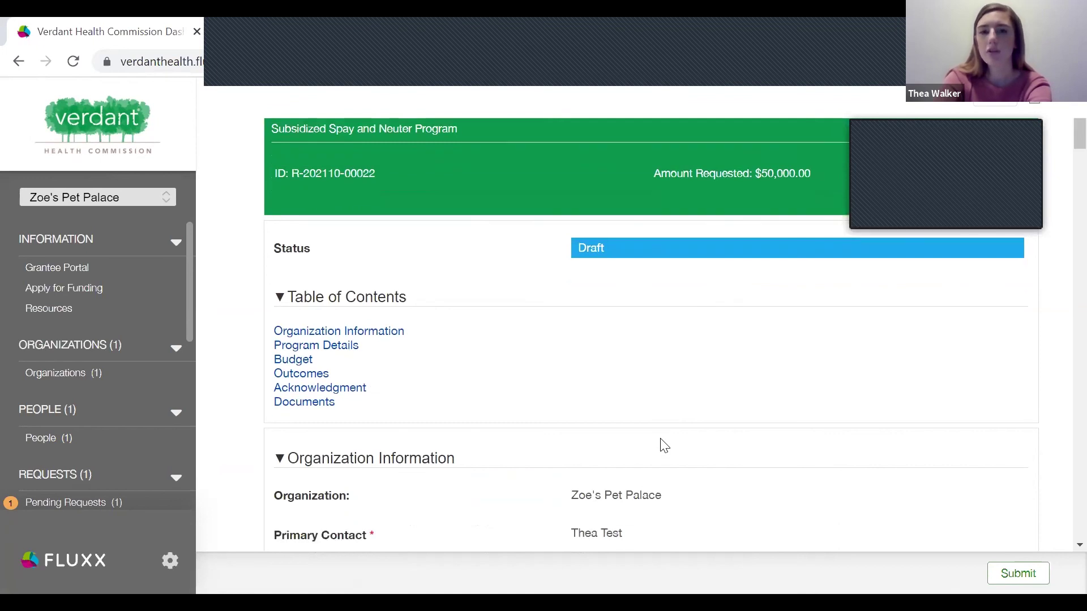
pyautogui.scroll(-5, 664, 446)
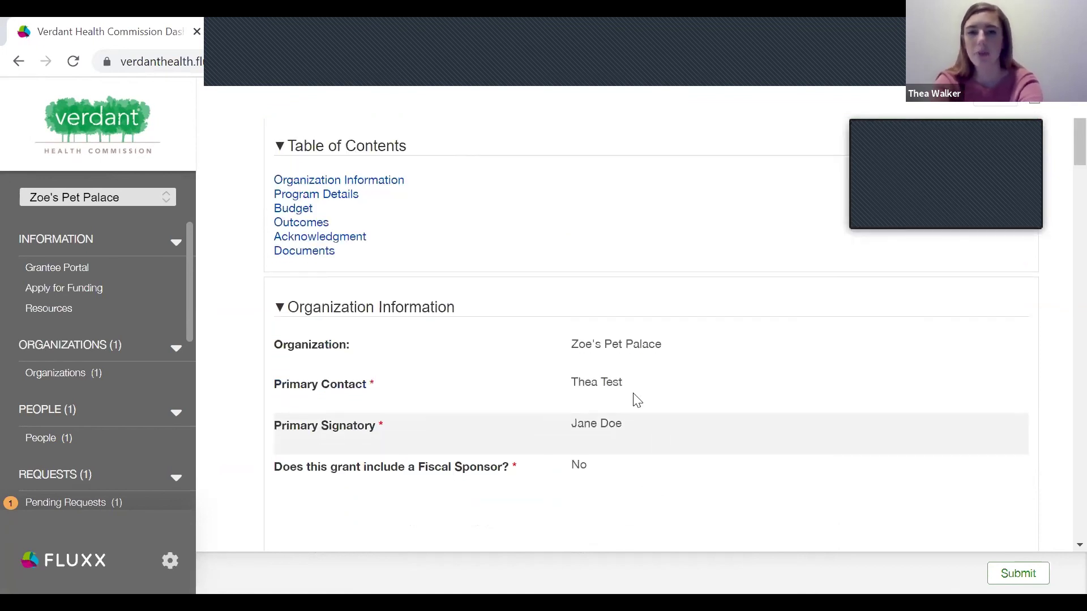
pyautogui.scroll(-1, 637, 400)
pyautogui.scroll(-1, 637, 400)
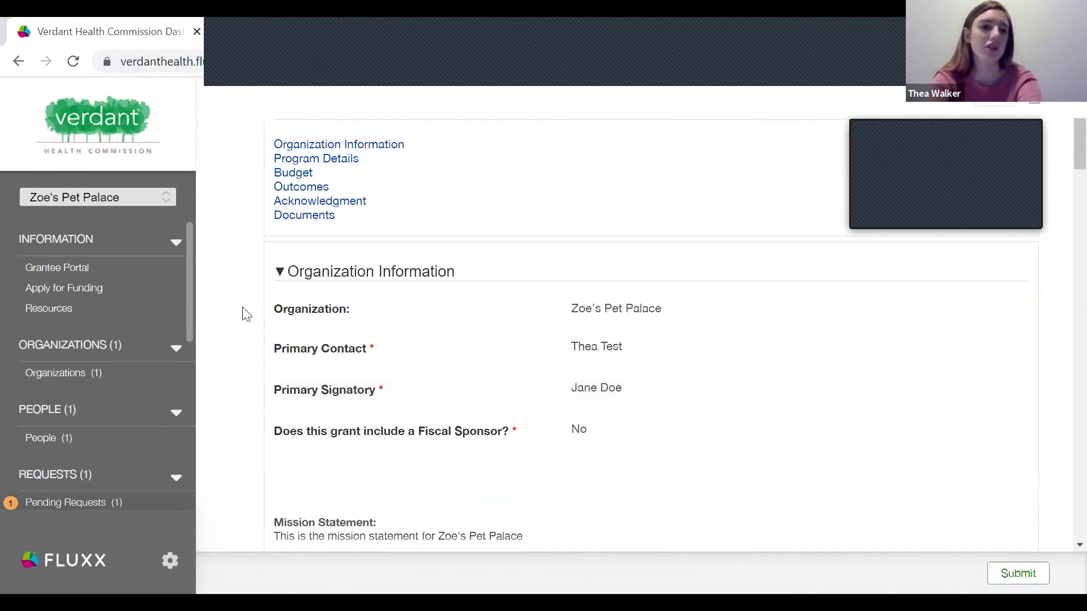
pyautogui.scroll(-3, 94, 433)
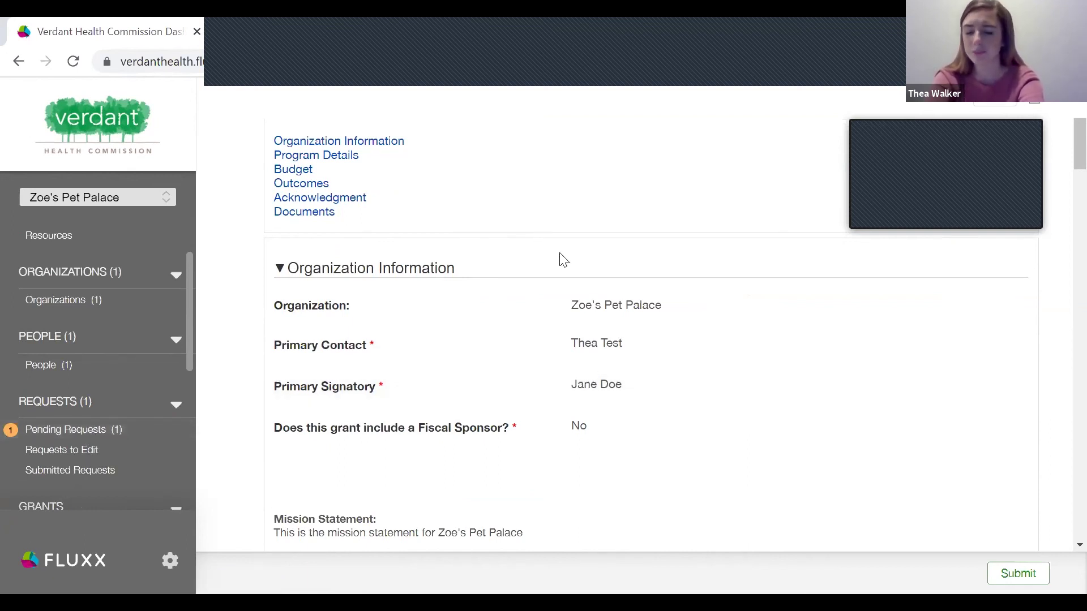
# Attempt to submit, then jump to the missing Financial Statements or Audits document error.
pyautogui.click(1016, 579)
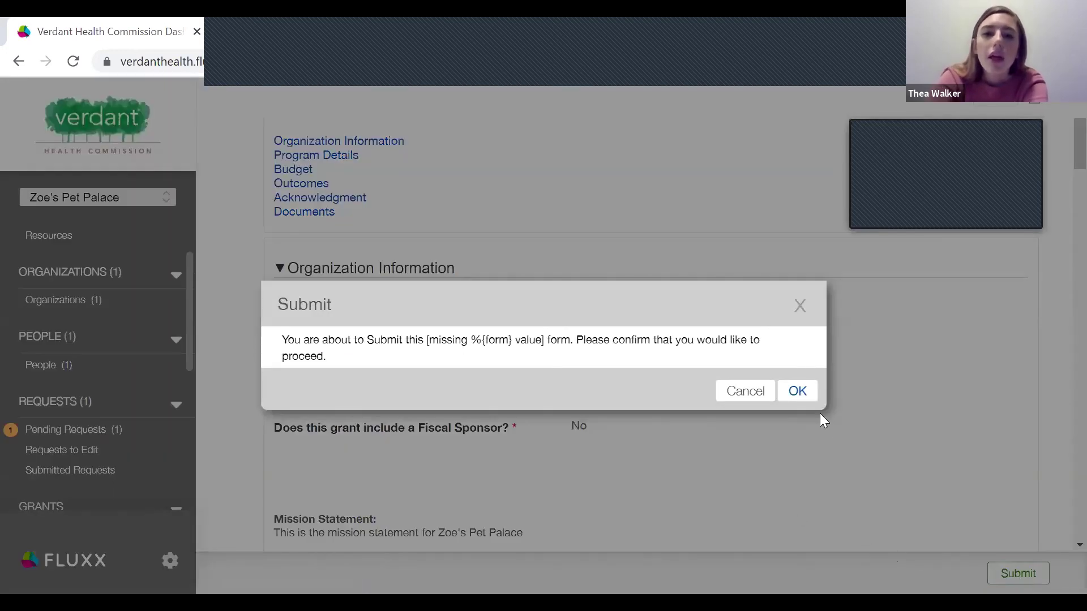
pyautogui.click(797, 392)
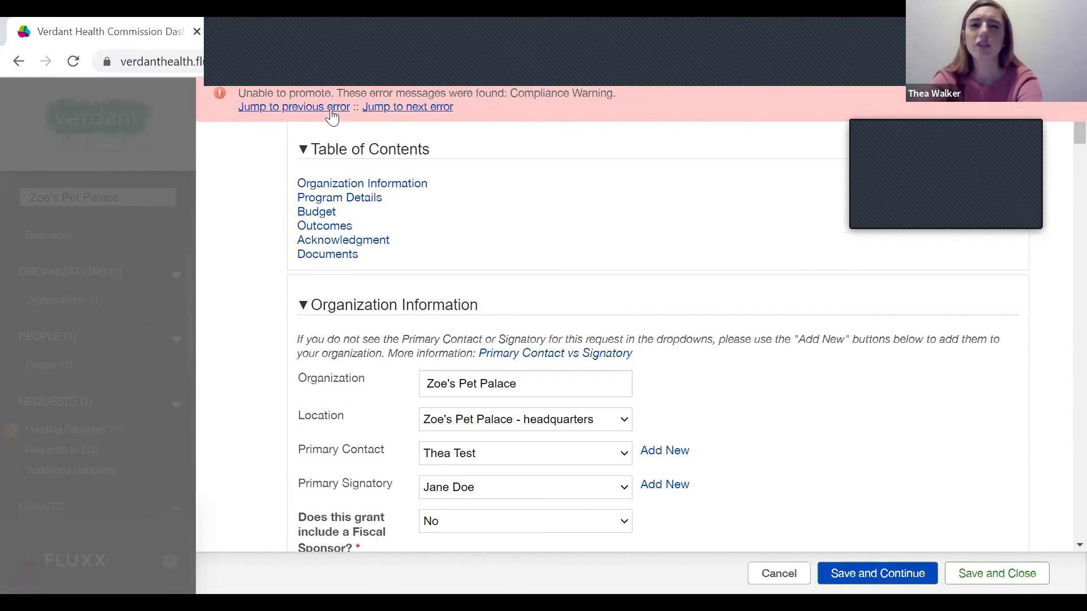
pyautogui.click(298, 109)
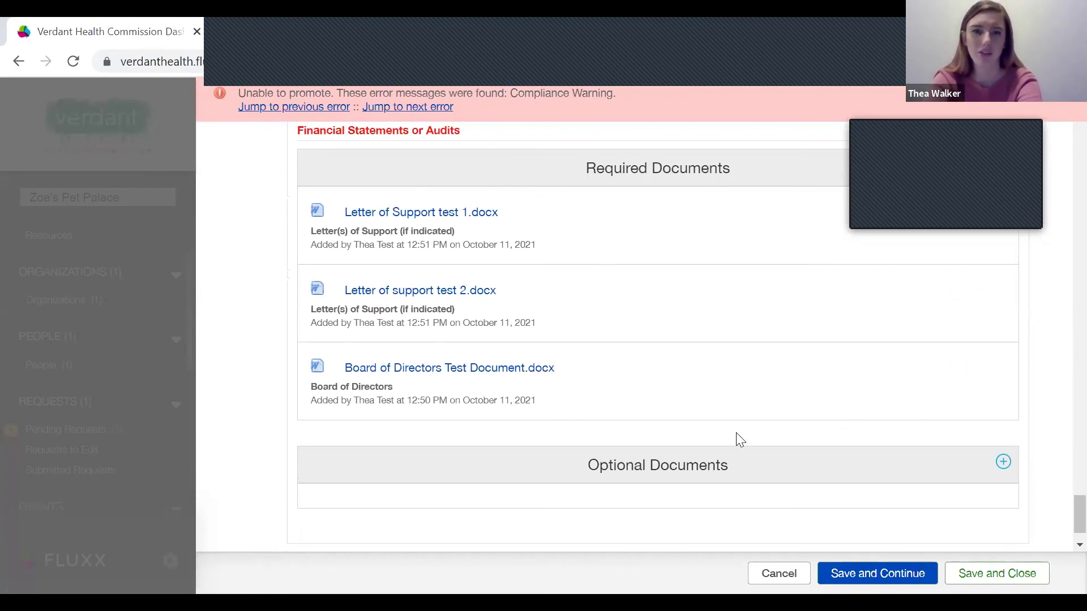
pyautogui.scroll(1, 571, 314)
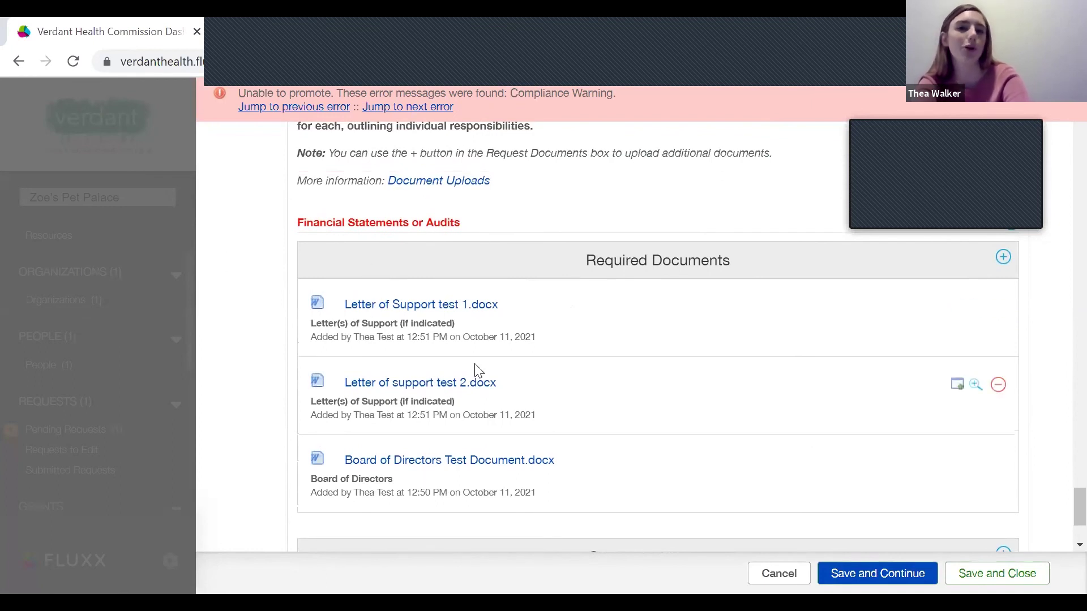
pyautogui.scroll(2, 968, 320)
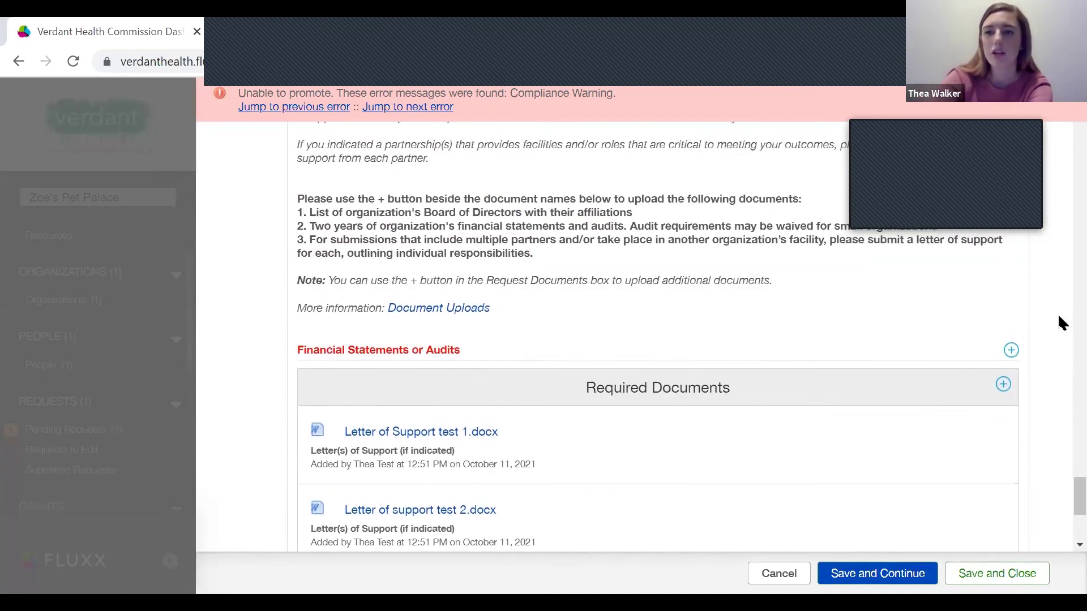
pyautogui.moveTo(980, 437)
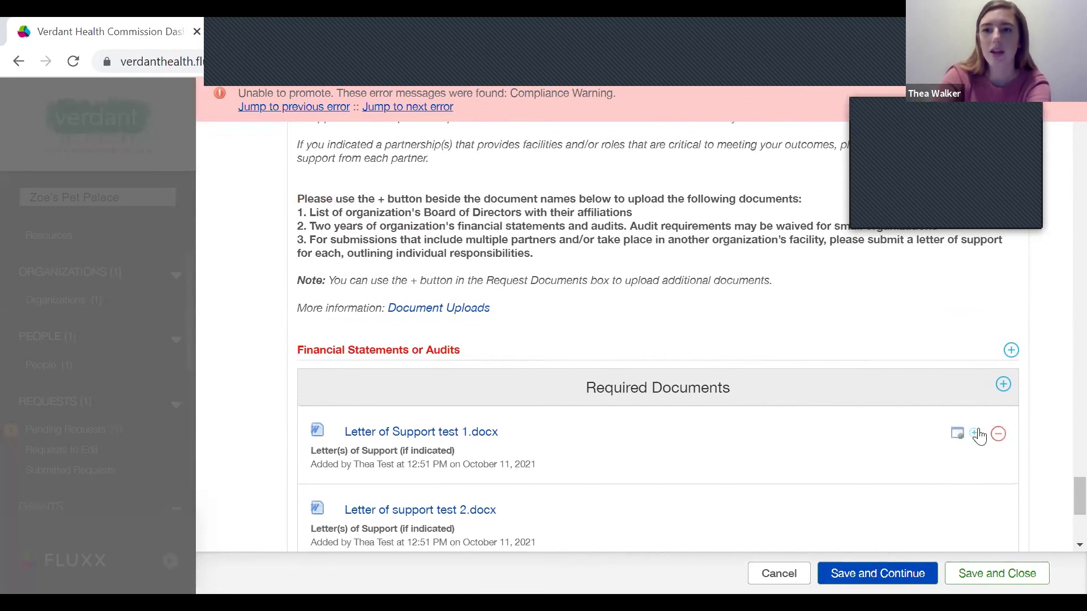
# Upload Financial Statement test document.docx as the Financial Statements or Audits document, then save and close the request.
pyautogui.click(1011, 351)
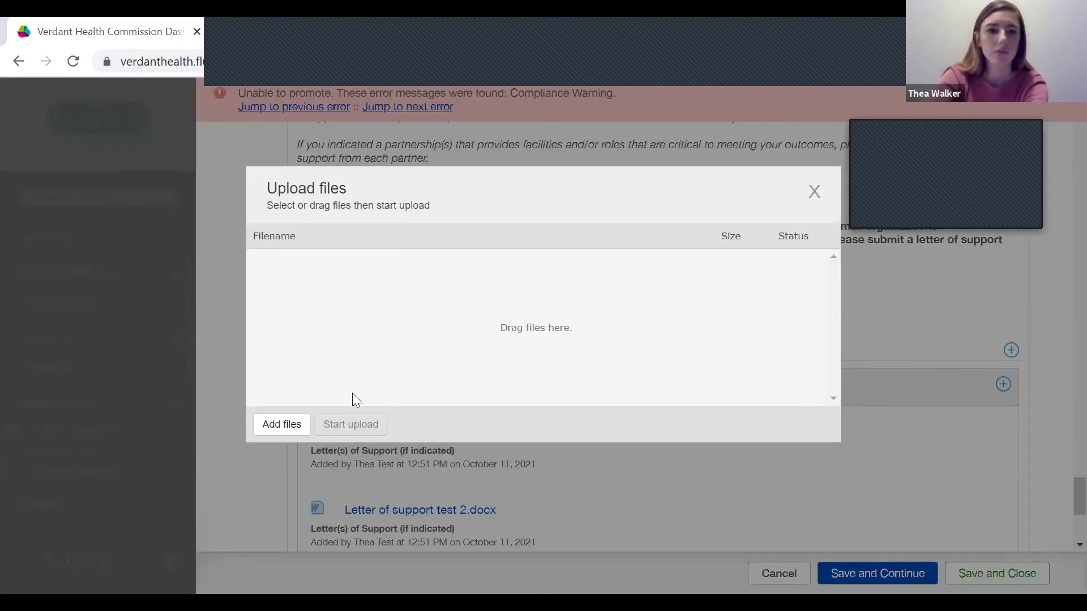
pyautogui.click(281, 424)
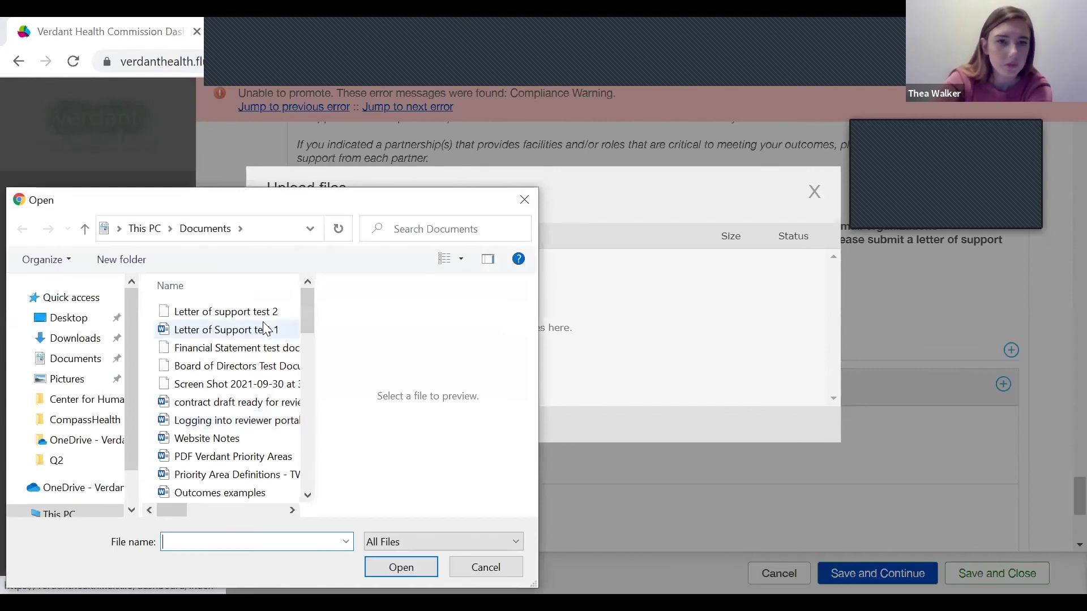
pyautogui.click(272, 354)
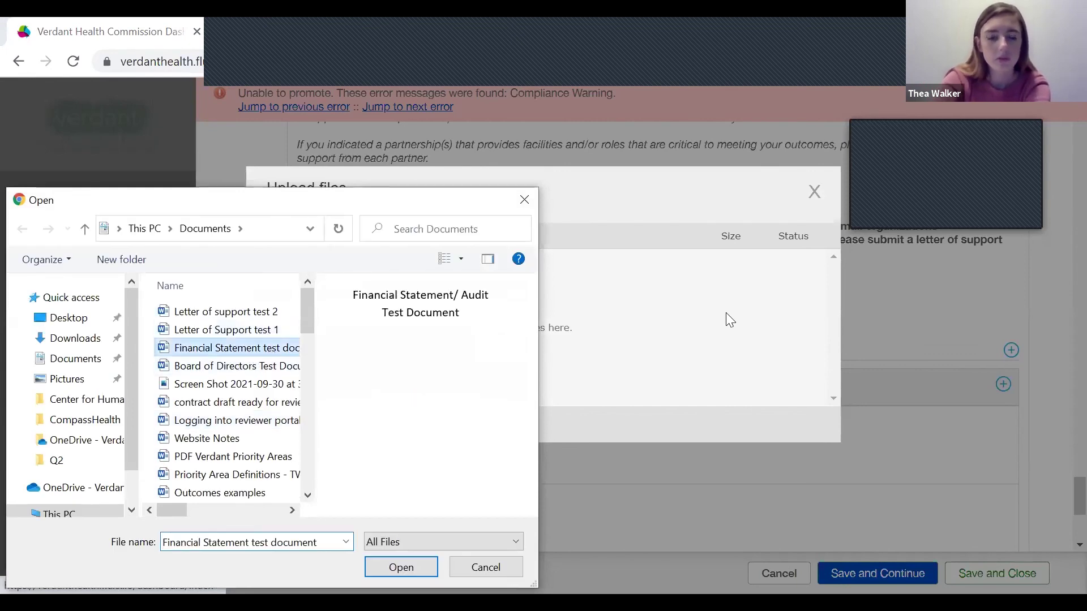
pyautogui.press('Return')
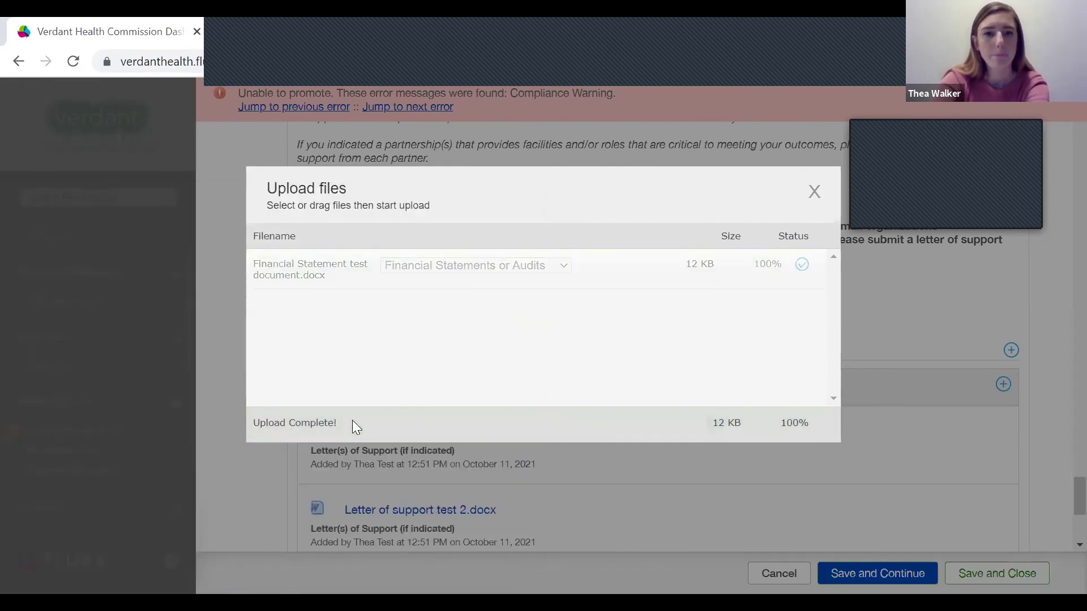
pyautogui.click(814, 192)
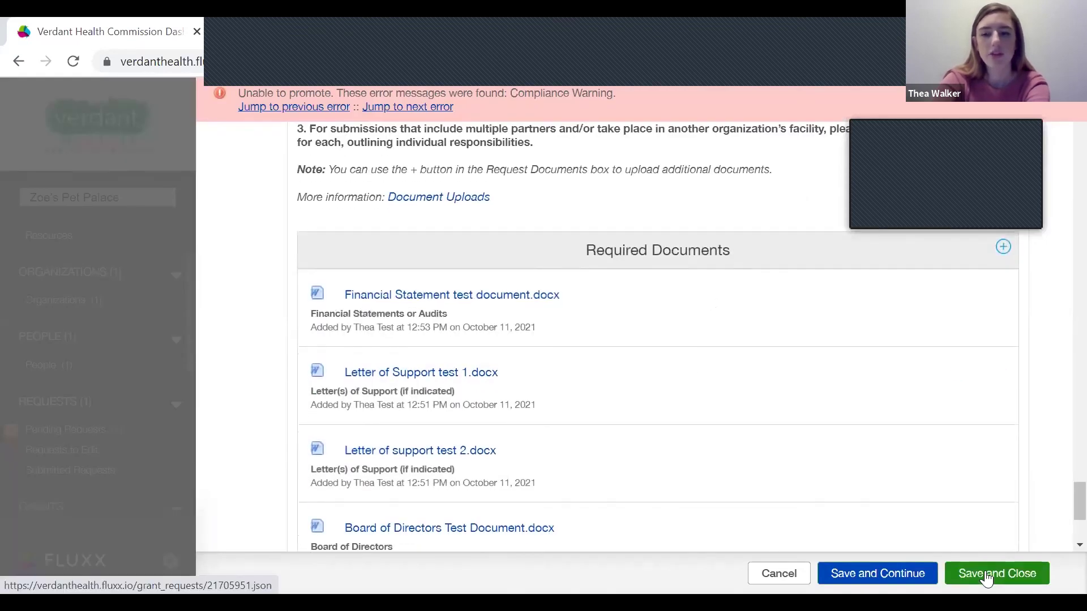
pyautogui.click(985, 575)
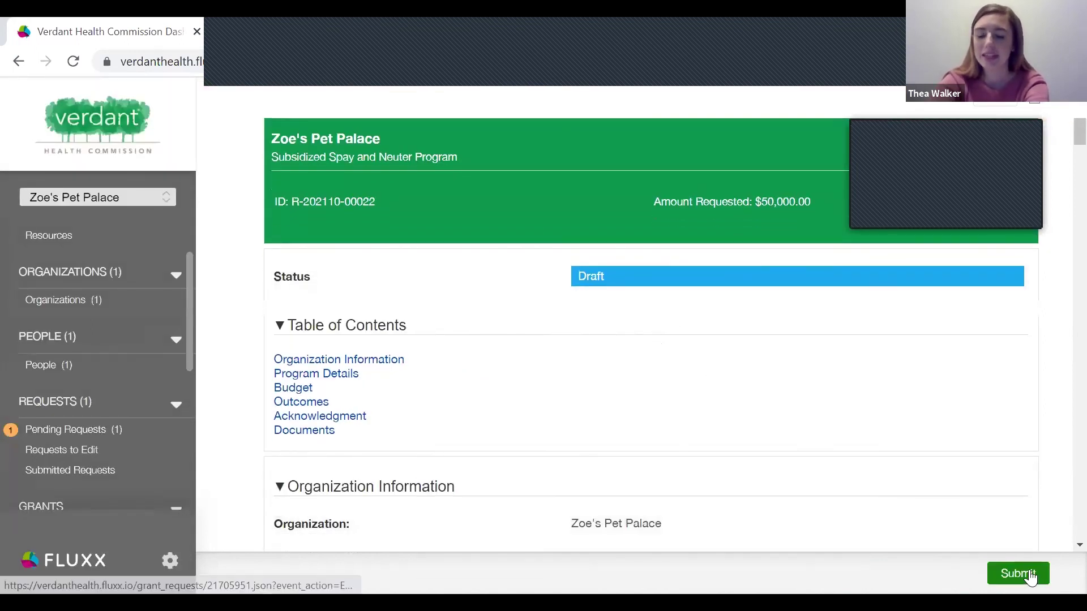
# Submit the Zoe's Pet Palace request and confirm with OK.
pyautogui.click(1030, 576)
pyautogui.click(798, 392)
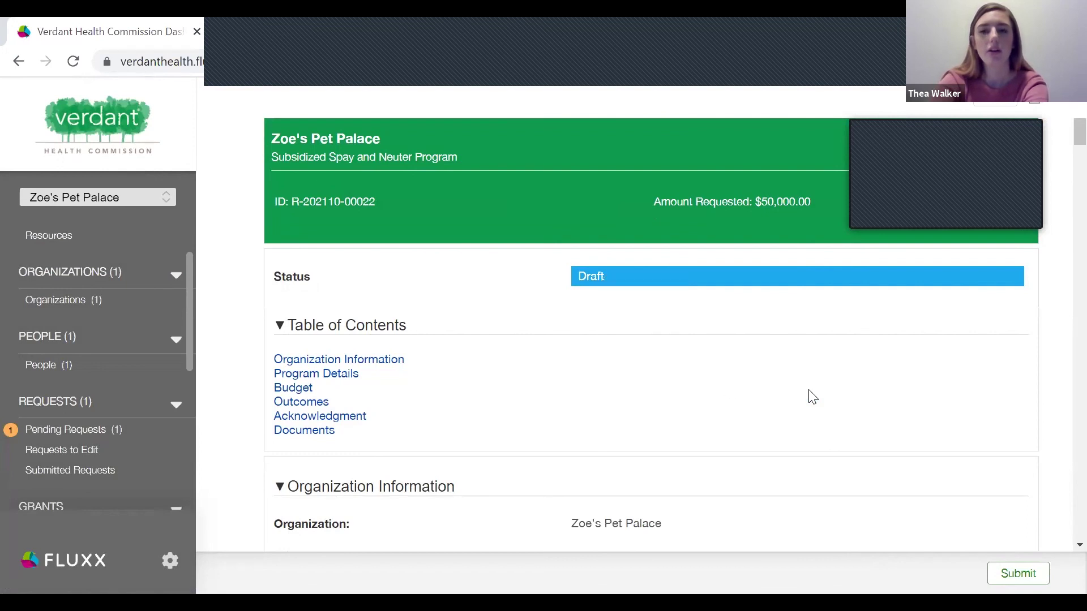
pyautogui.scroll(-20, 712, 374)
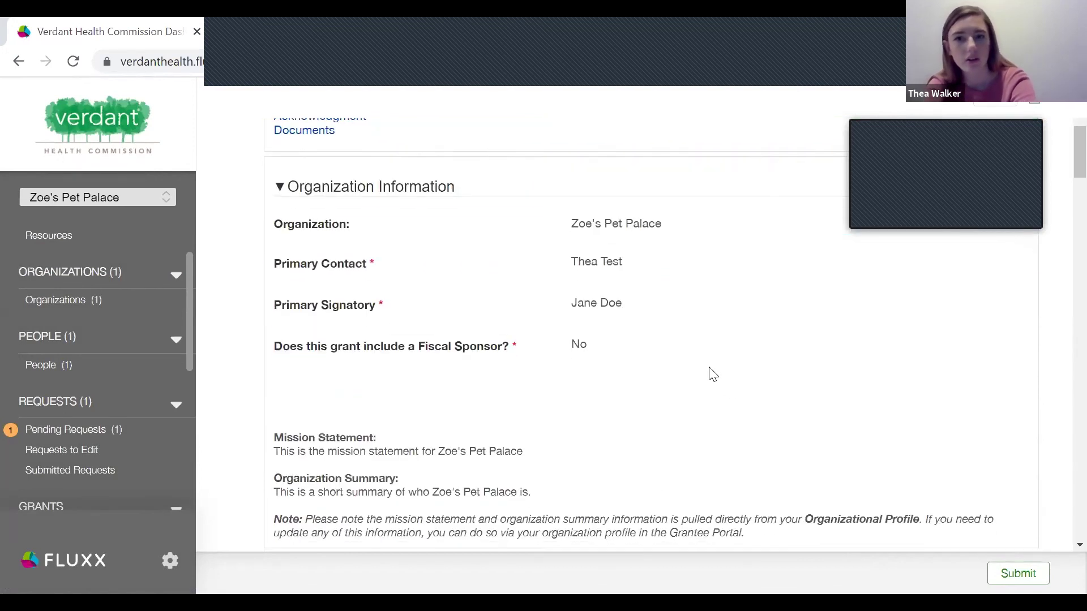
pyautogui.scroll(20, 707, 374)
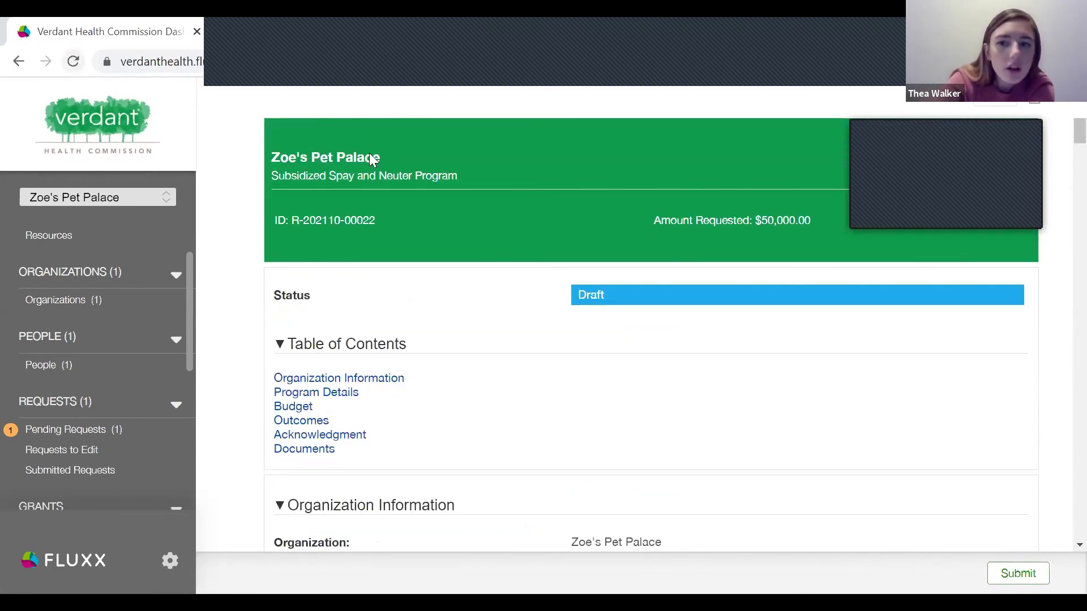
# Submit and confirm again, dismiss the Error alert, and check the status reads Under Review.
pyautogui.click(1002, 573)
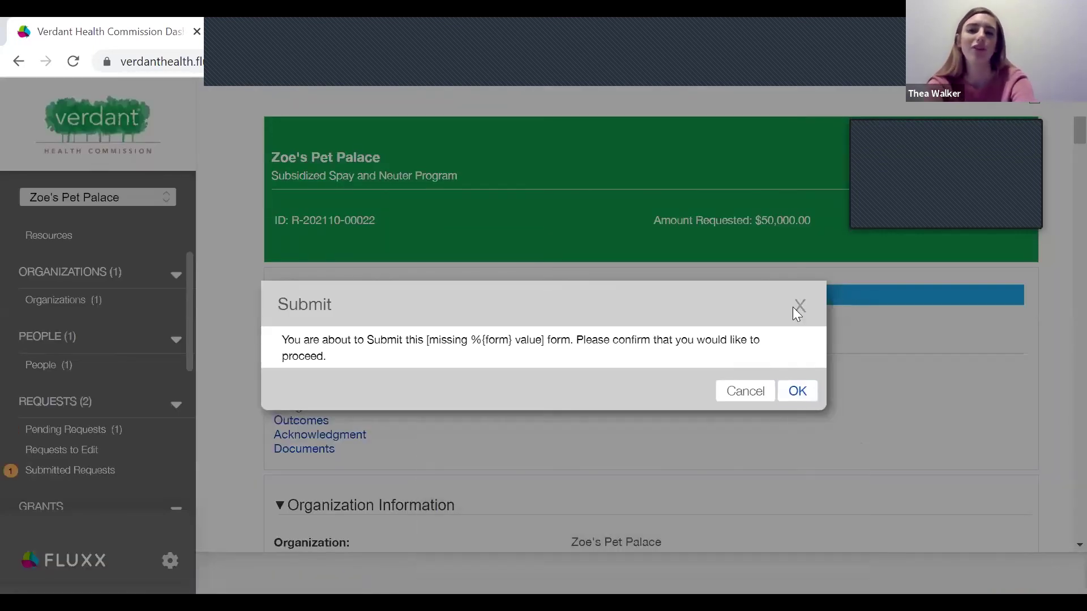
pyautogui.click(797, 390)
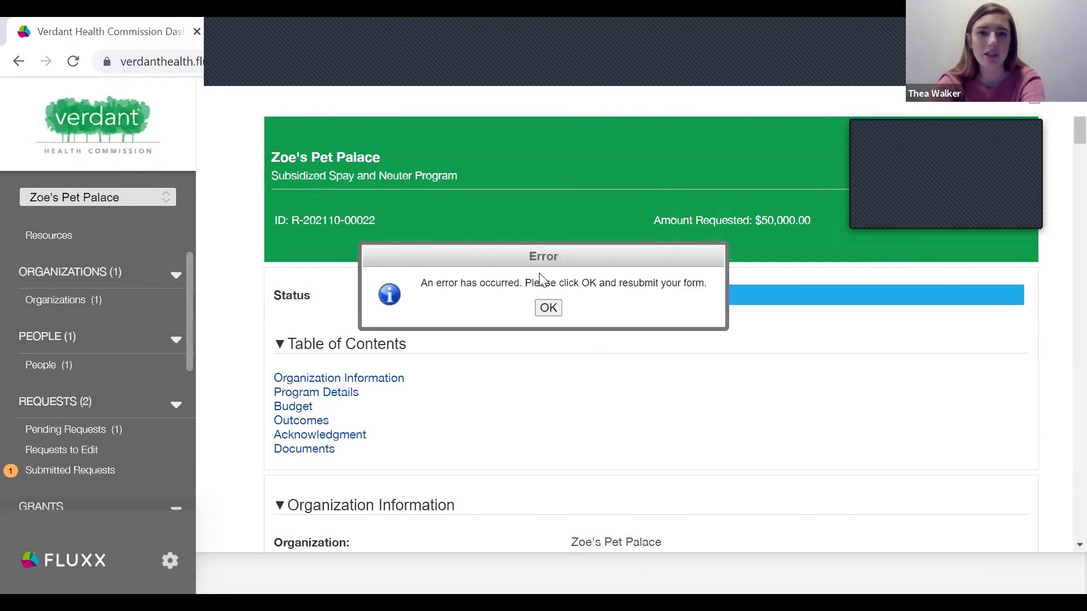
pyautogui.click(548, 308)
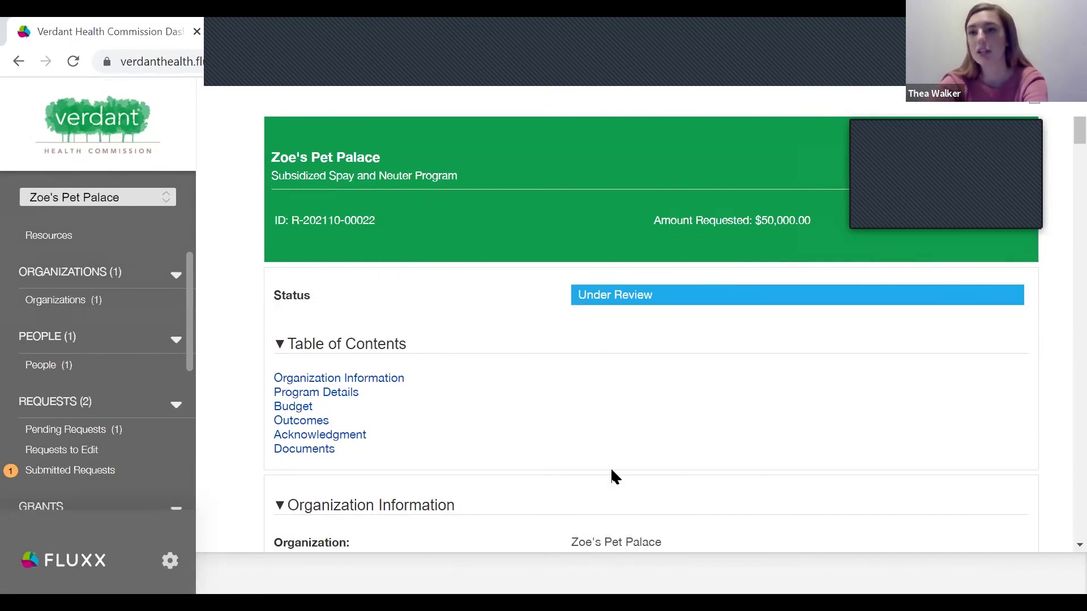
pyautogui.scroll(-2, 39, 431)
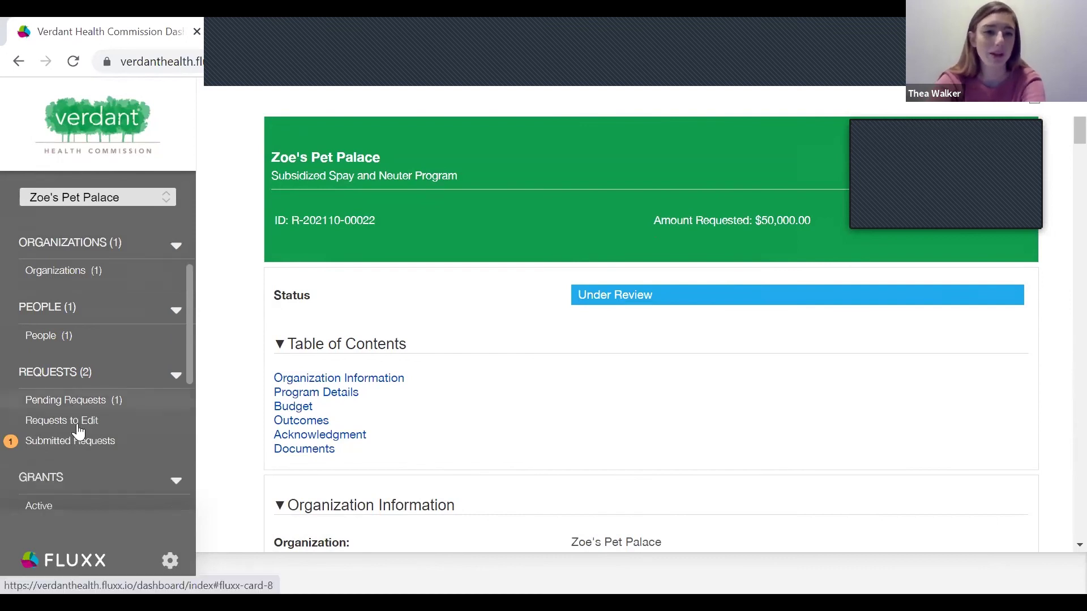
pyautogui.scroll(-1, 77, 425)
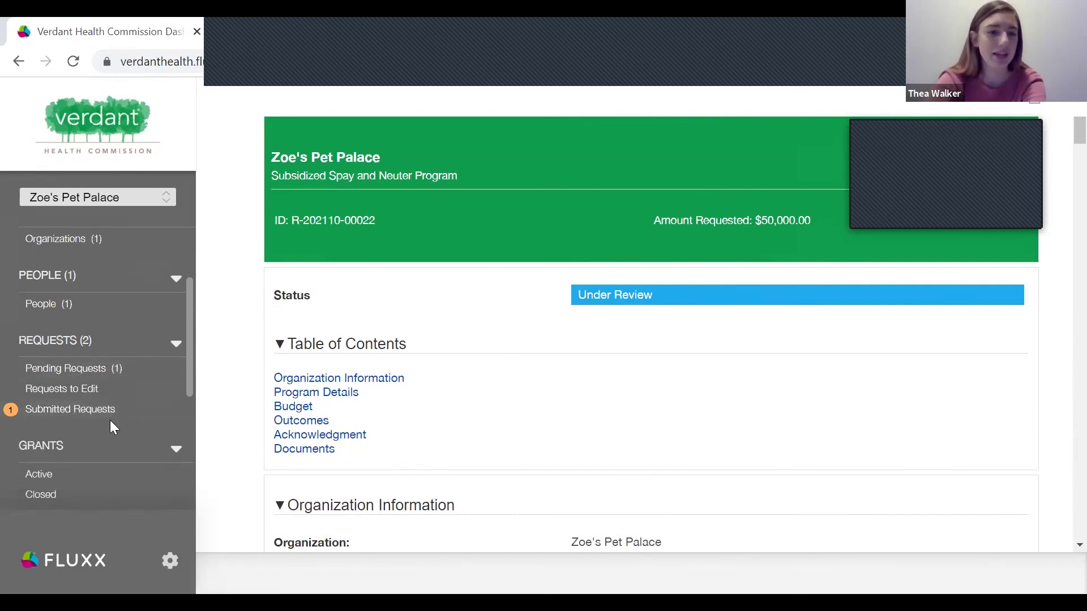
pyautogui.scroll(-4, 110, 420)
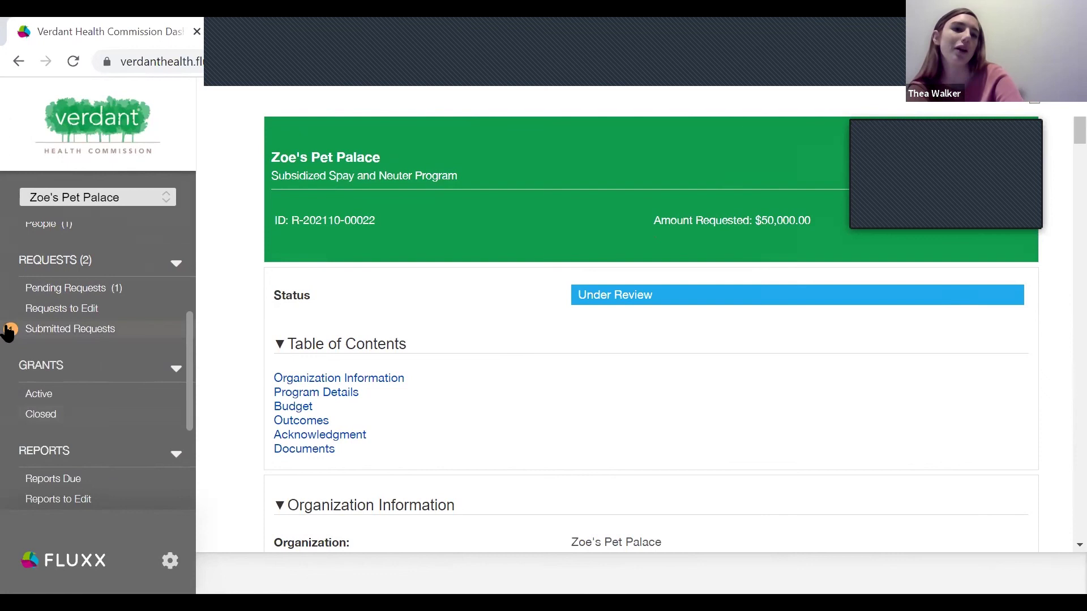